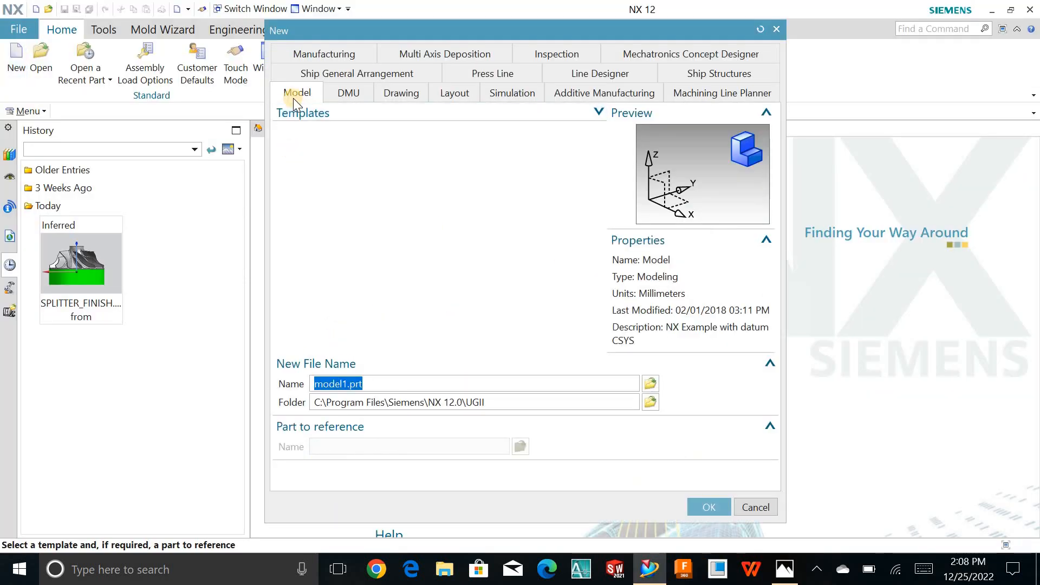
- Create a new millimetre part named model1.prt from the Model template type
click(294, 99)
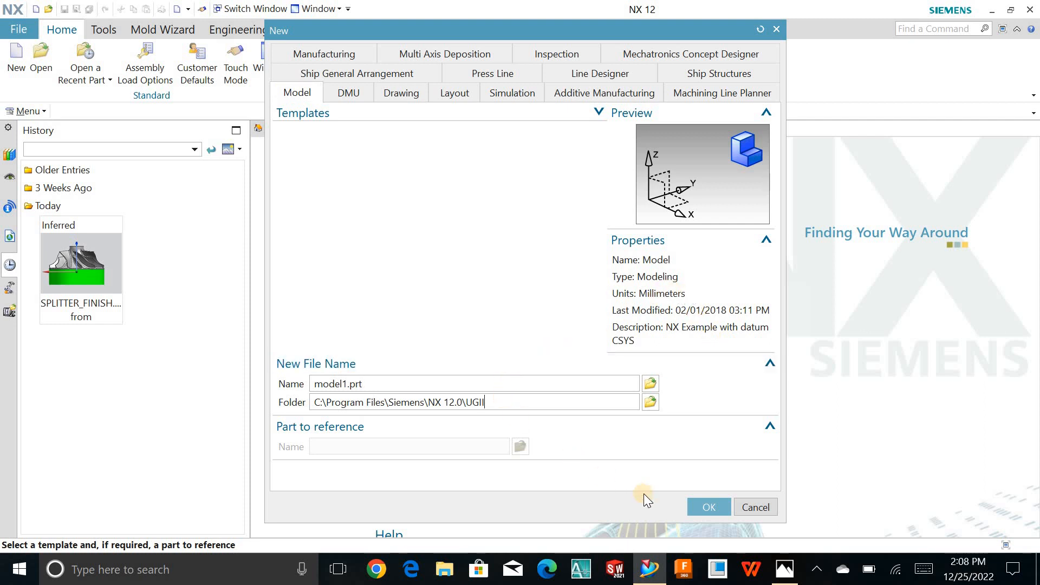
click(701, 498)
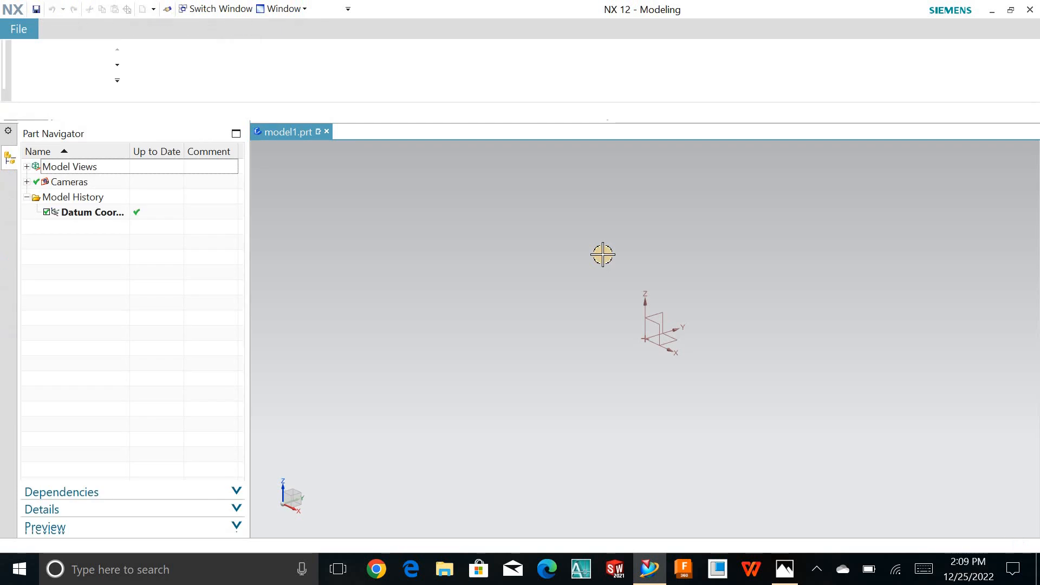
- Start a sketch on the XZ plane of the datum coordinate system
shift+middle_drag(773, 358, 745, 351)
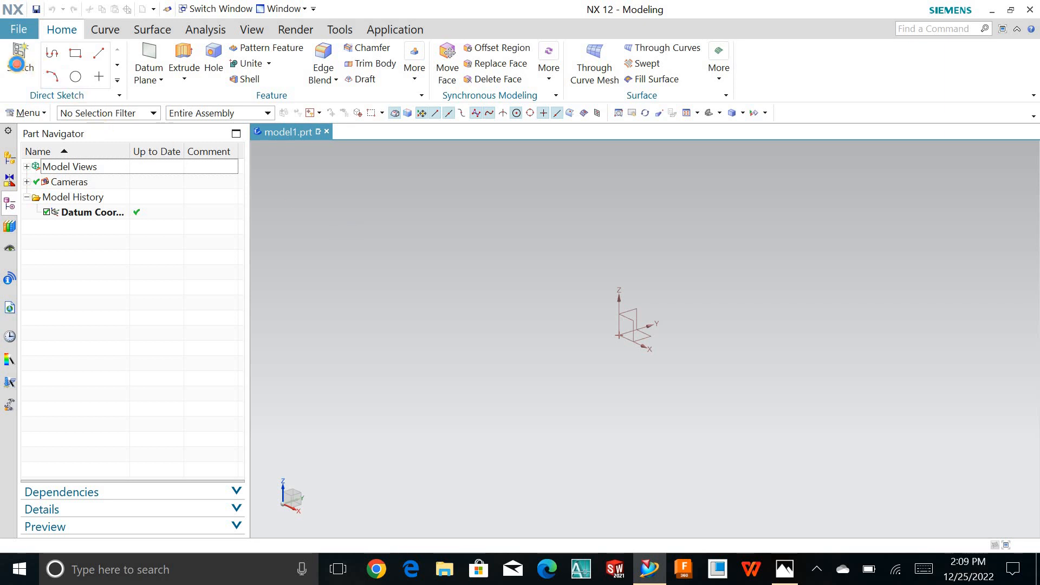
click(16, 63)
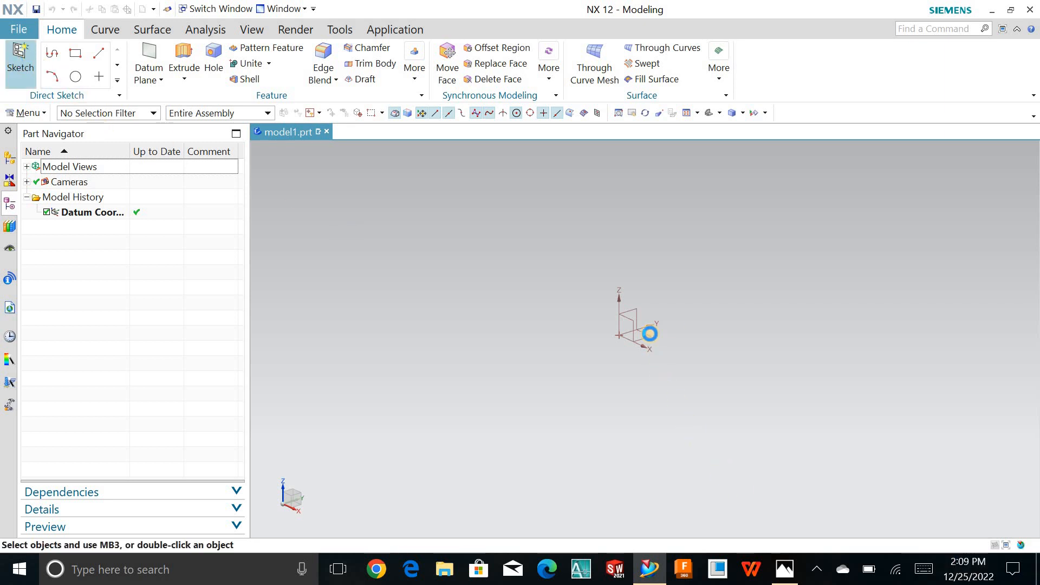
click(617, 340)
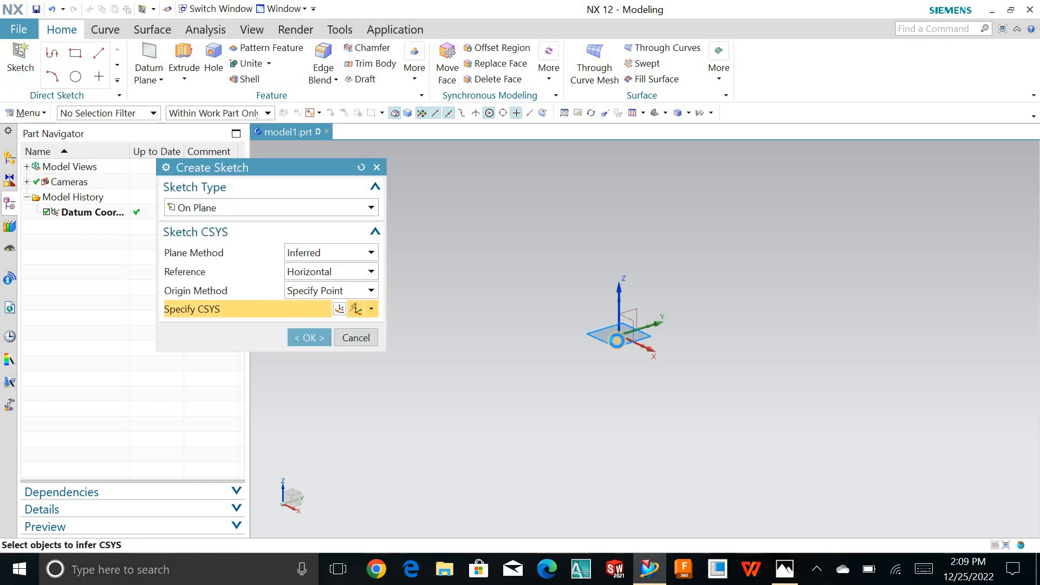
click(309, 338)
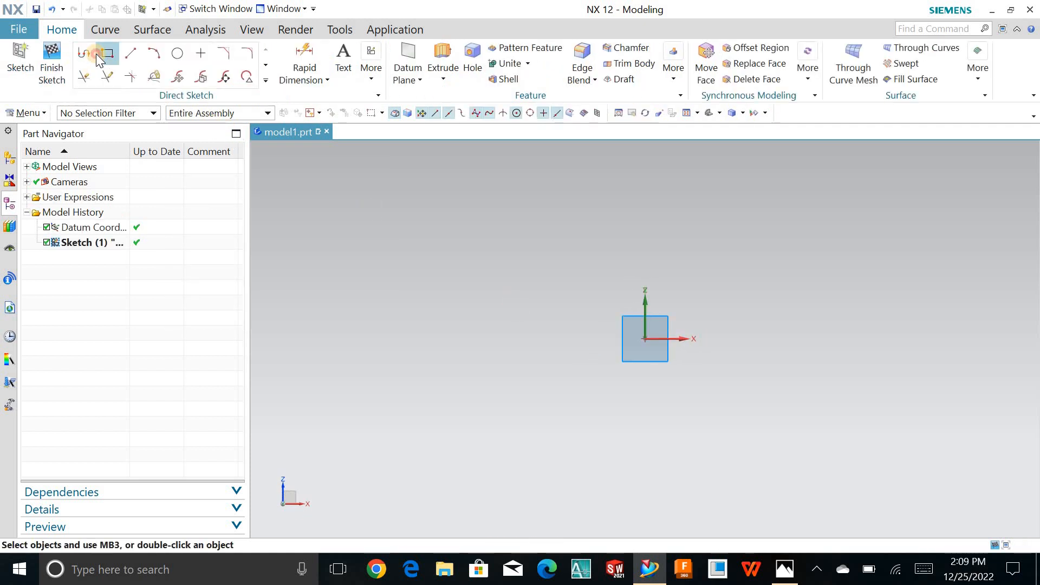
- Sketch a center rectangle at the sketch origin, about 176 mm wide and 93 mm high
click(107, 53)
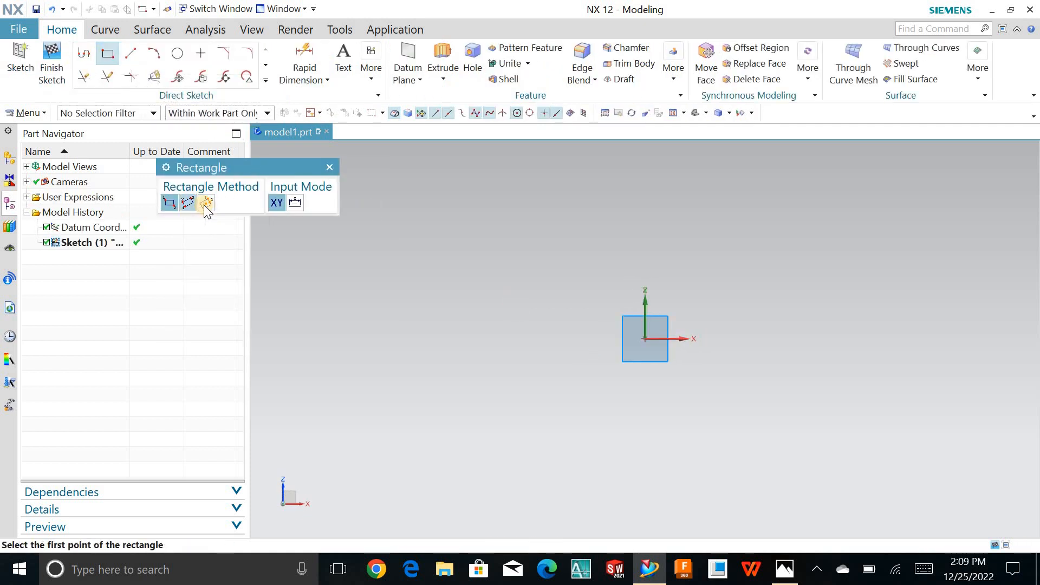
click(206, 203)
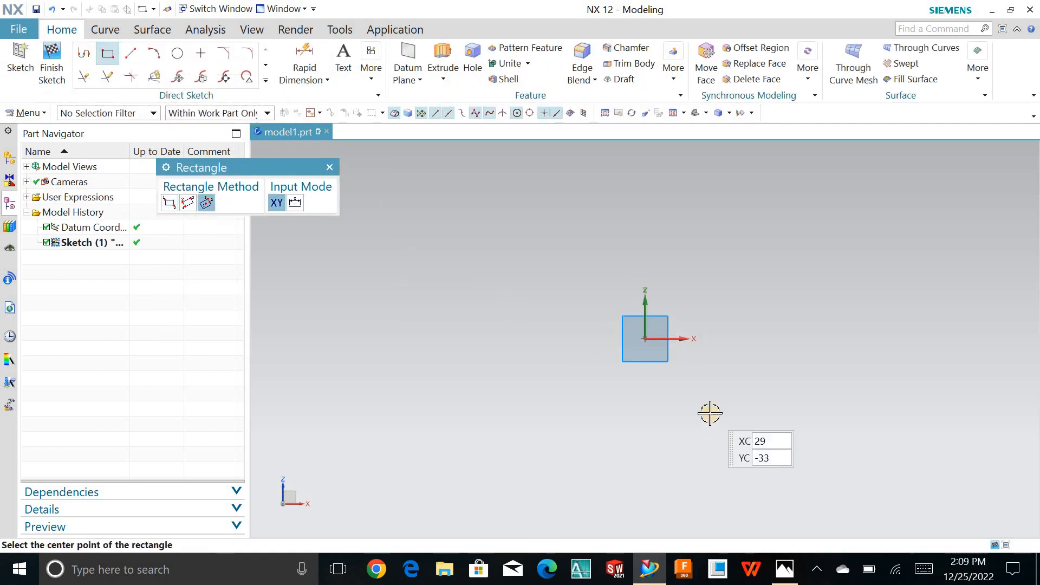
click(645, 339)
click(449, 343)
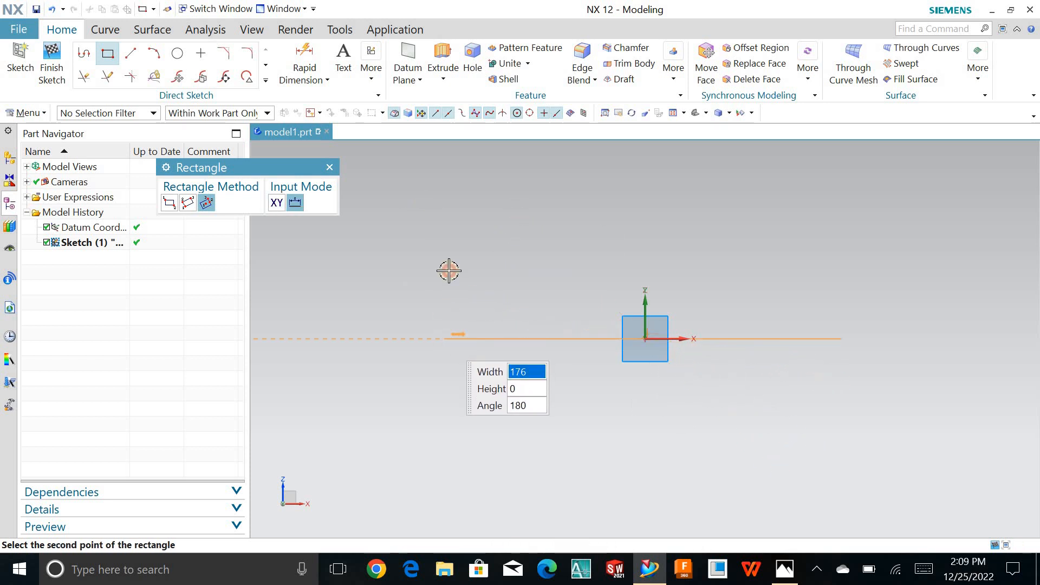
click(447, 235)
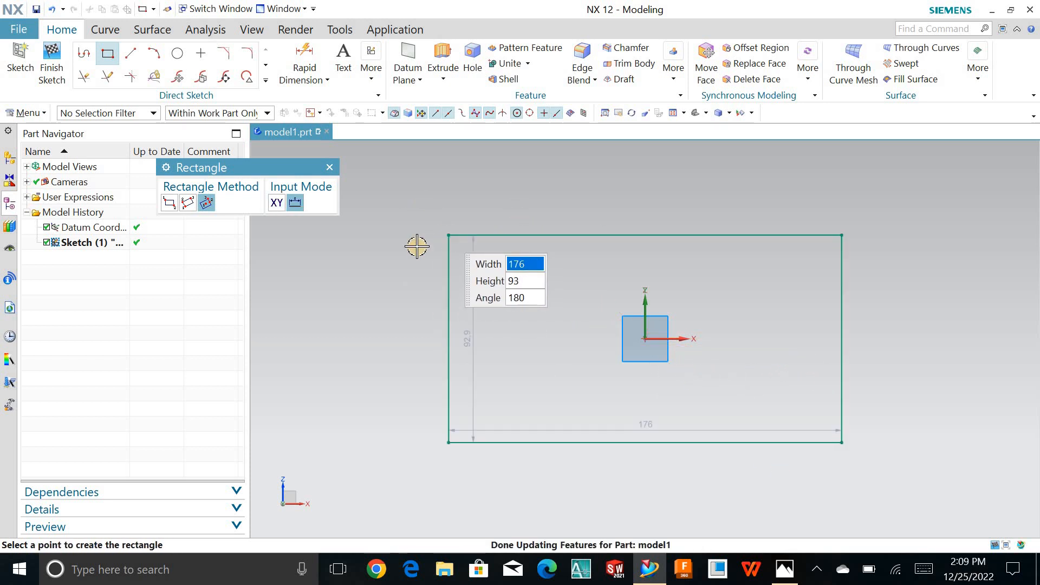
key(Escape)
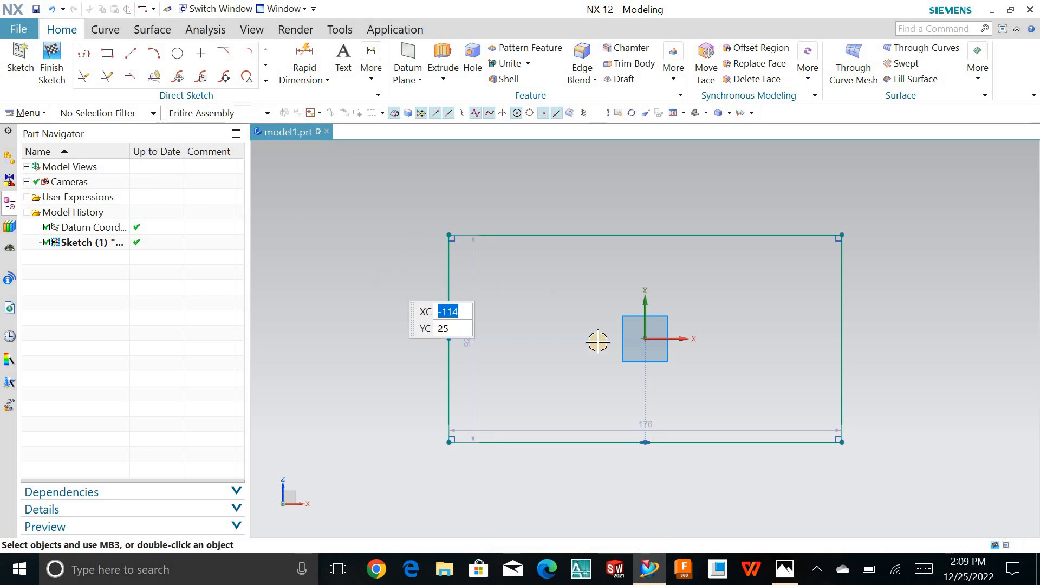
- Set the rectangle's height to 64 mm and its width to 96 mm
double_click(464, 347)
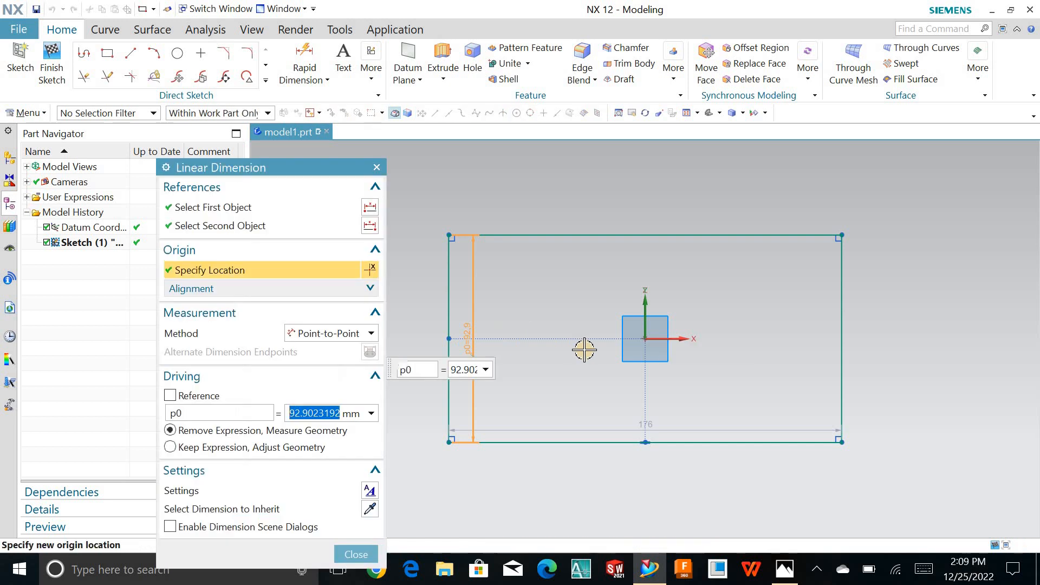
text(64)
key(Return)
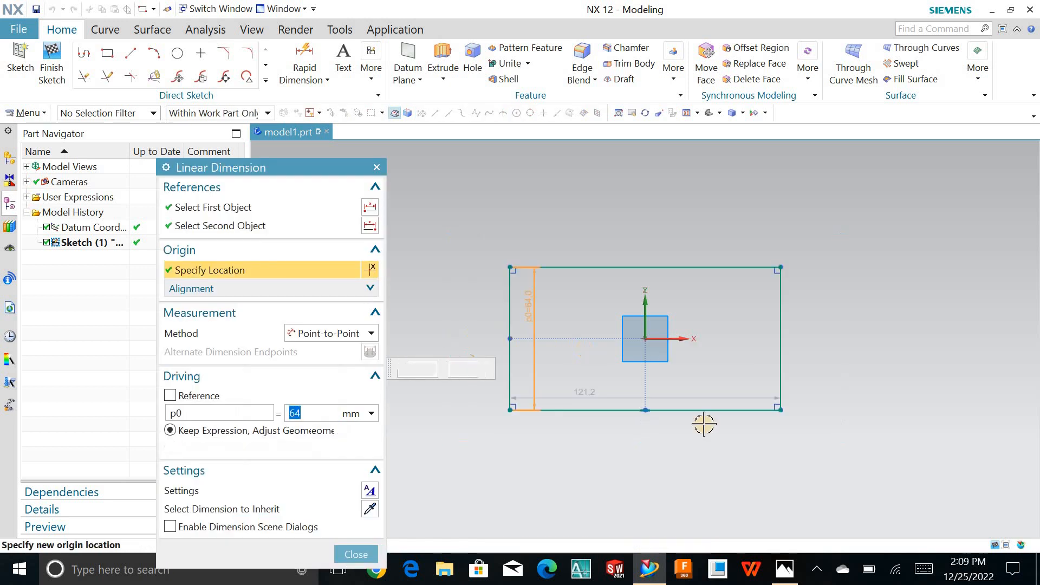
double_click(584, 397)
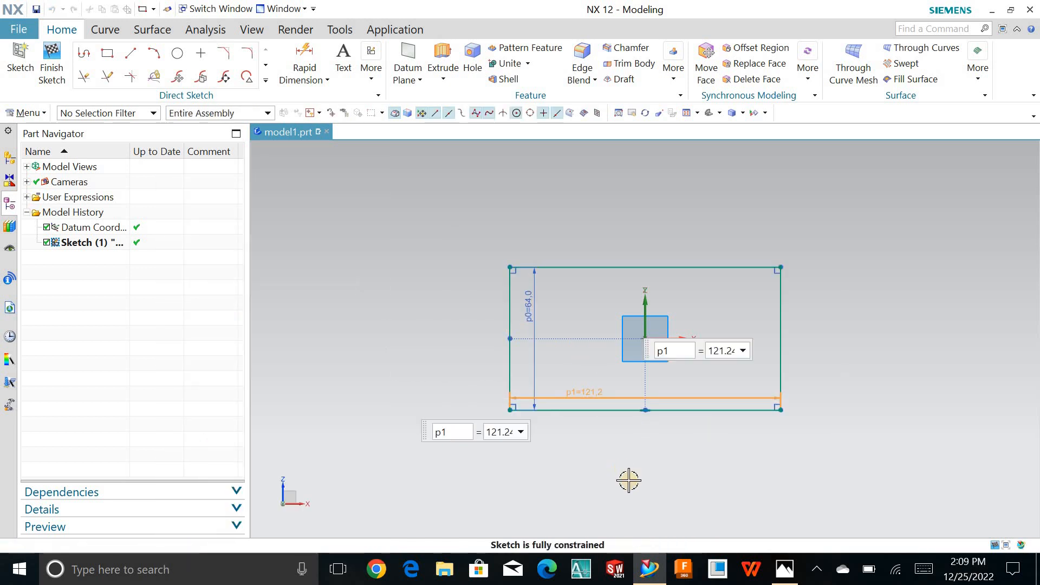
text(9)
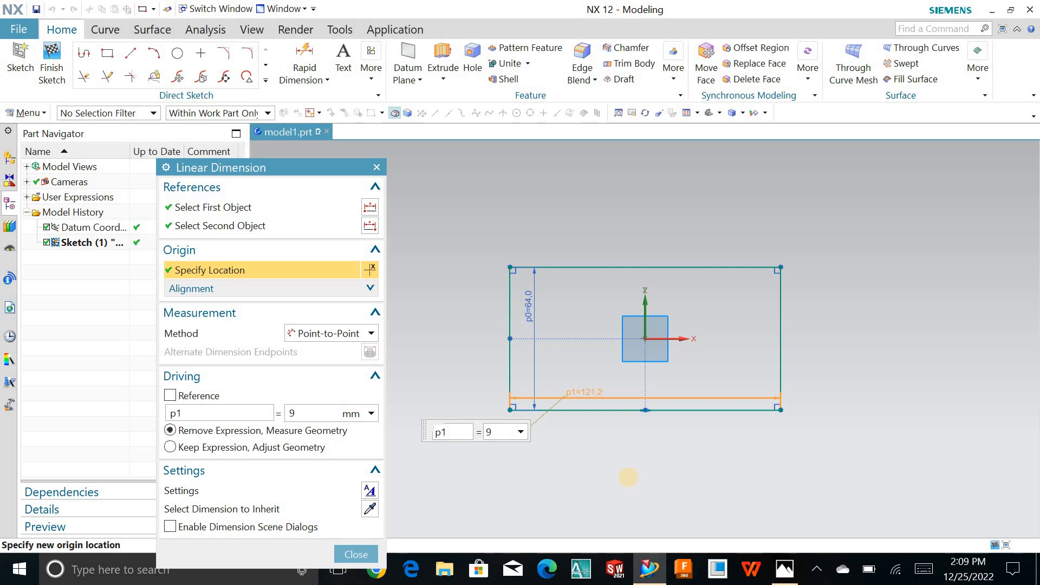
text(6)
key(Return)
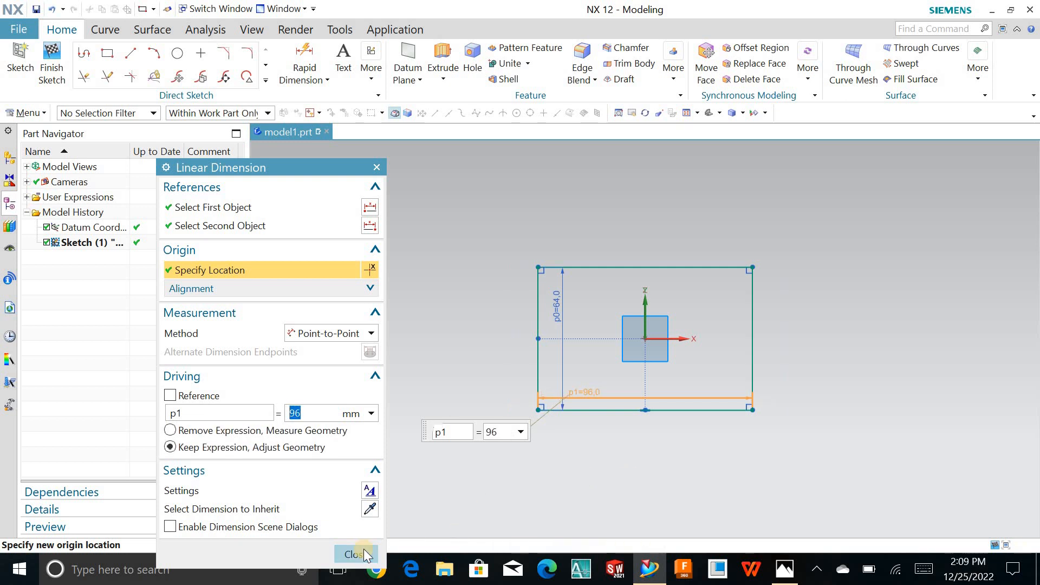
drag(282, 167, 341, 85)
click(416, 472)
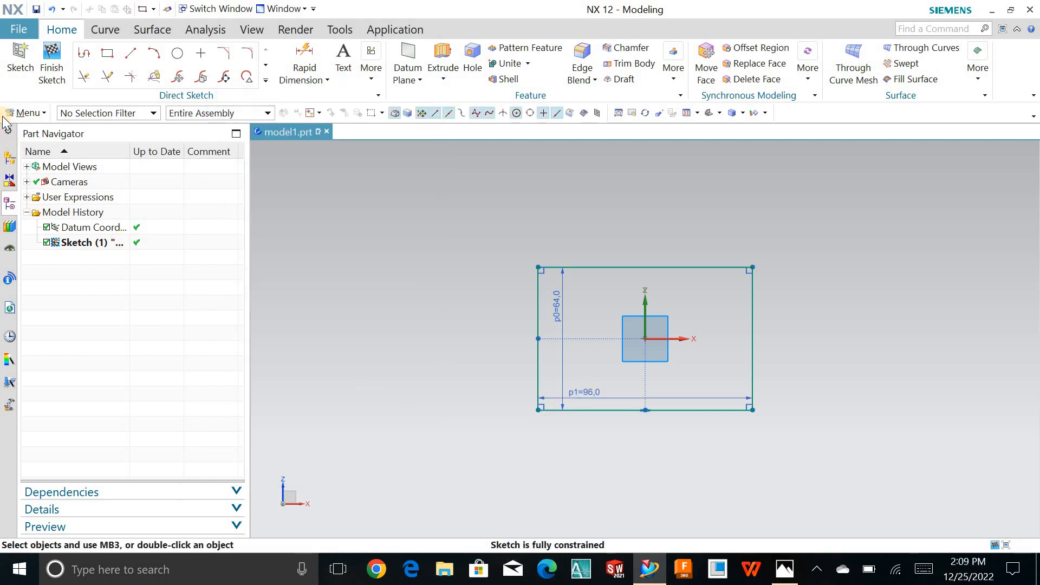
- Finish the sketch and extrude the rectangle 16 mm, checking the thickness against the reference drawing
click(42, 76)
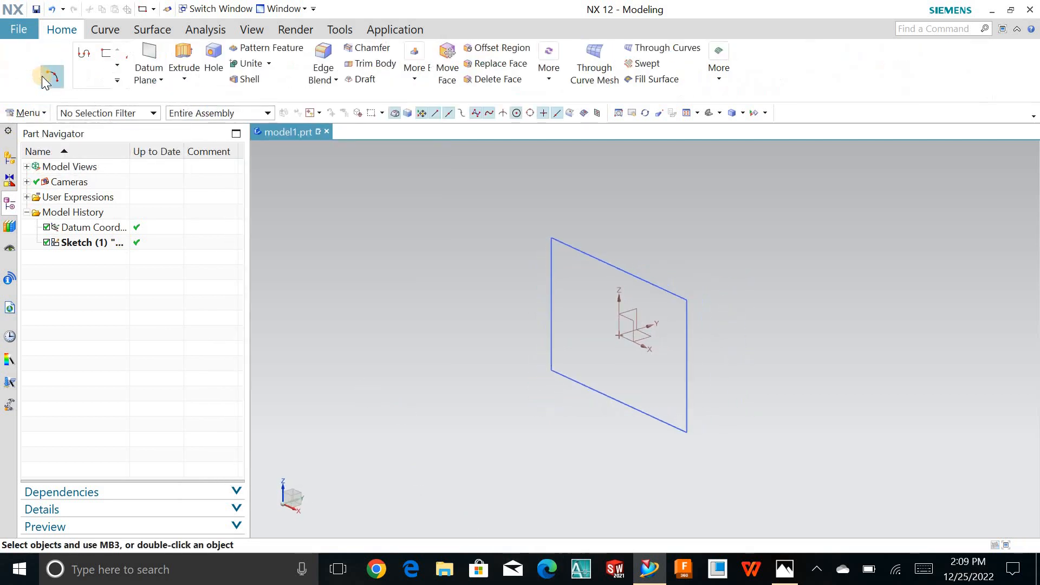
click(174, 77)
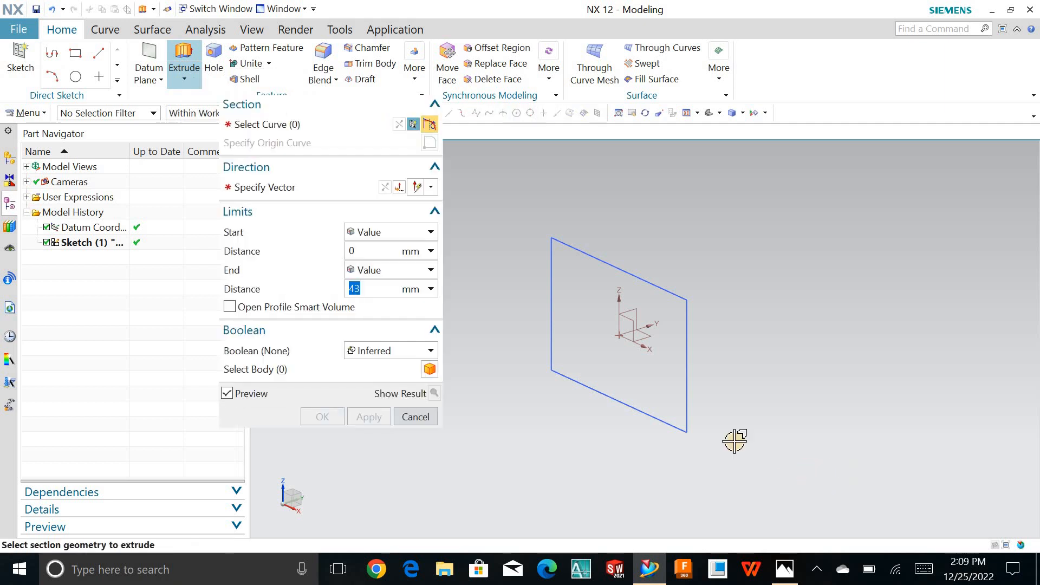
click(673, 424)
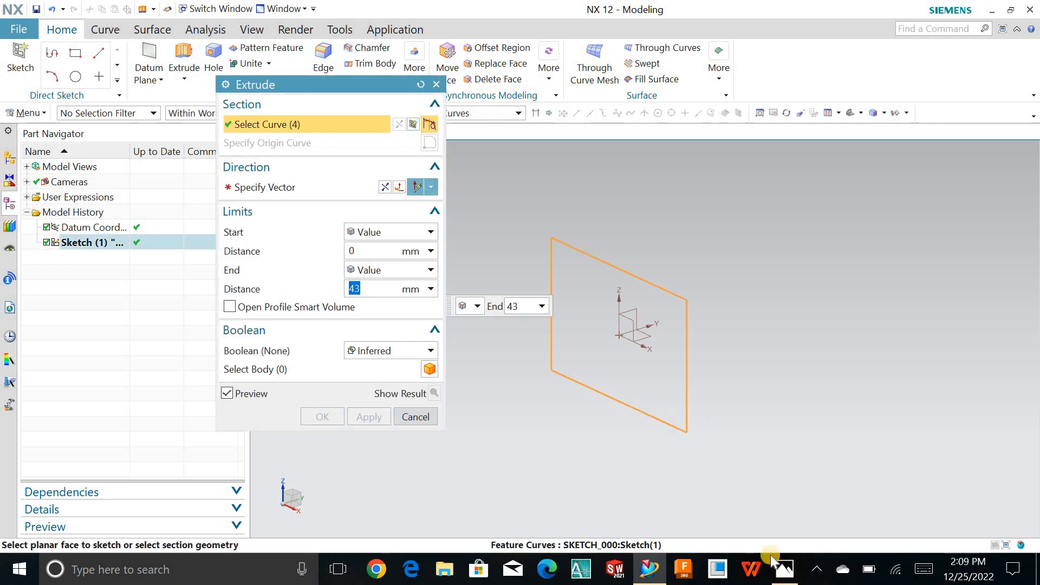
click(785, 570)
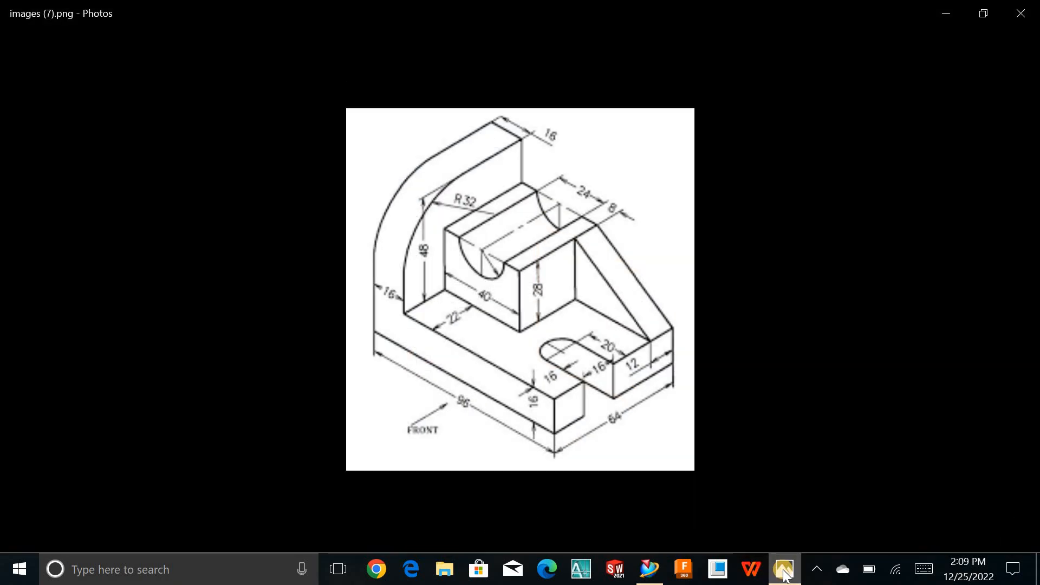
click(785, 573)
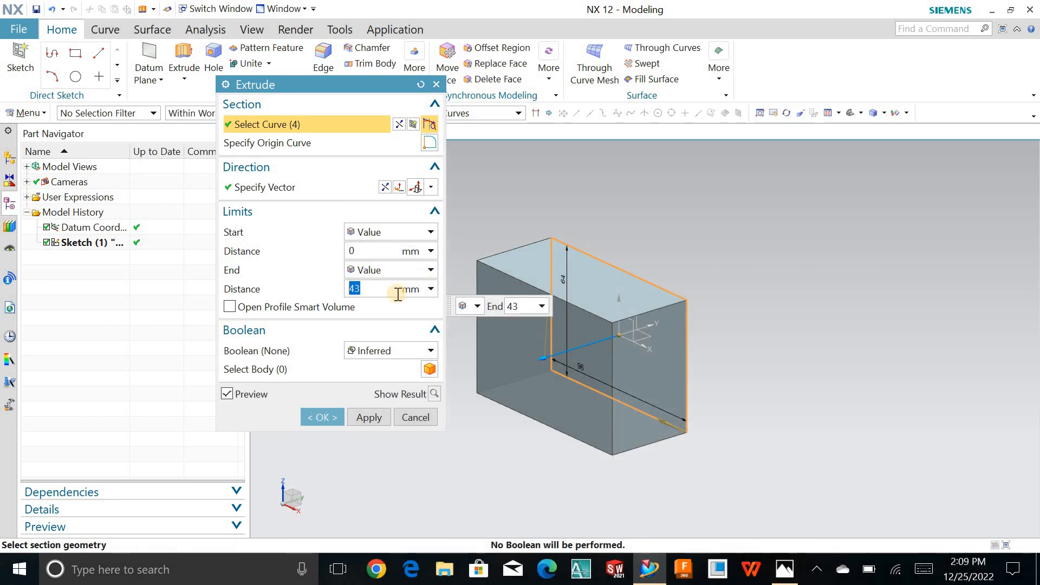
key(Return)
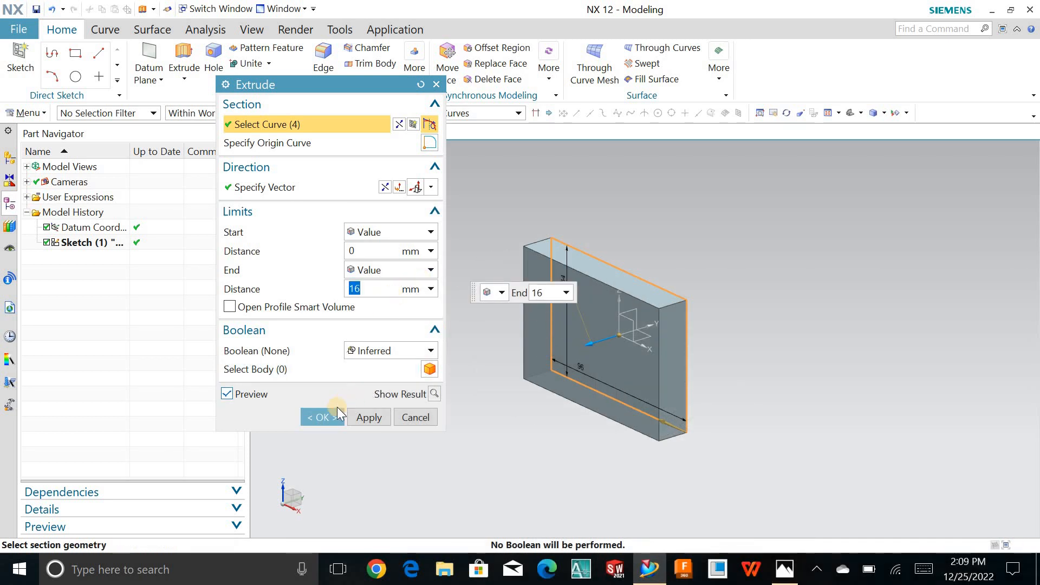
- Start a new sketch on the plate's large face opposite the base sketch
middle_drag(452, 258, 429, 283)
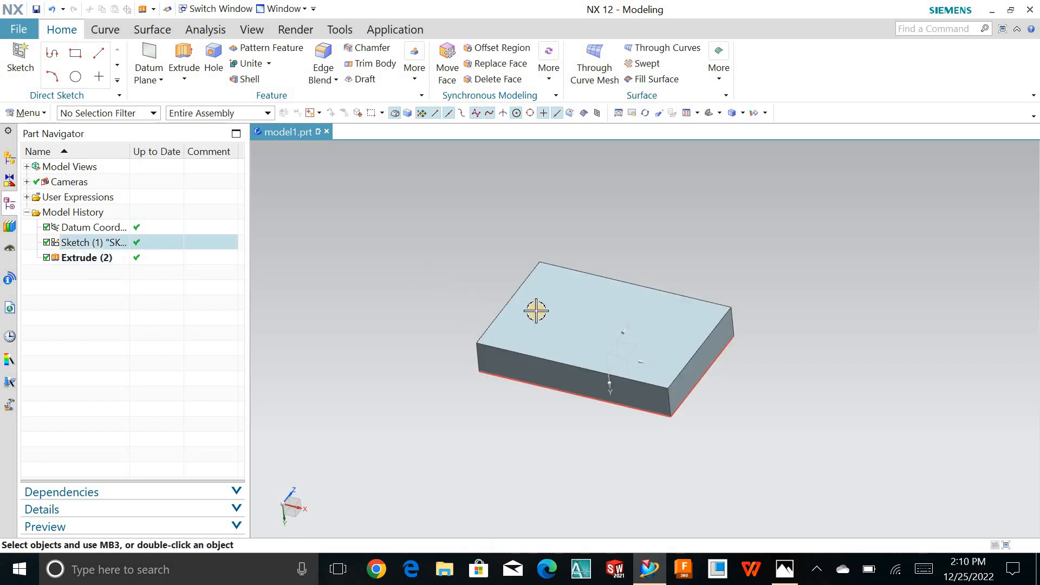
click(22, 54)
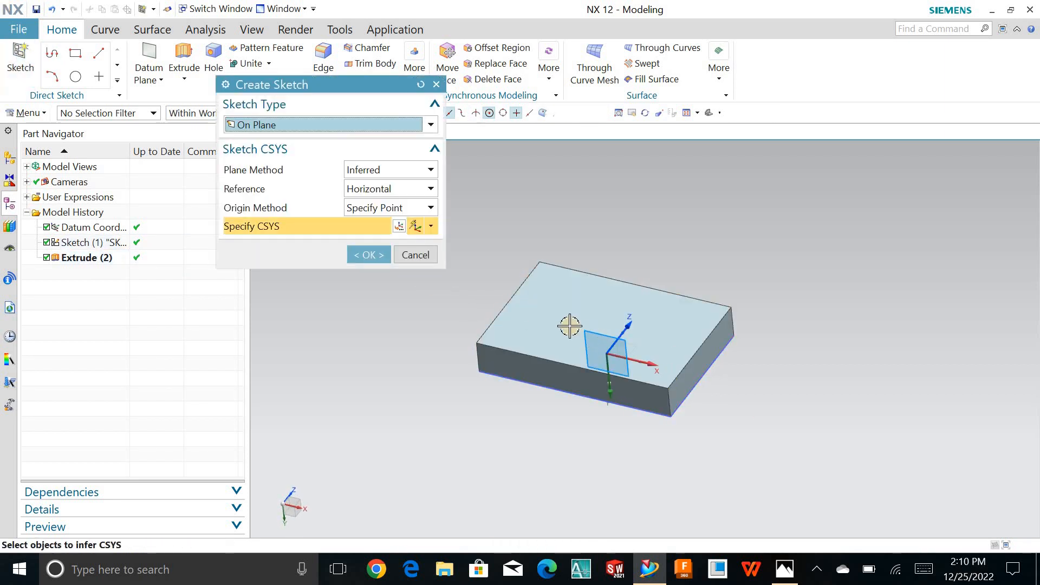
click(548, 322)
click(371, 255)
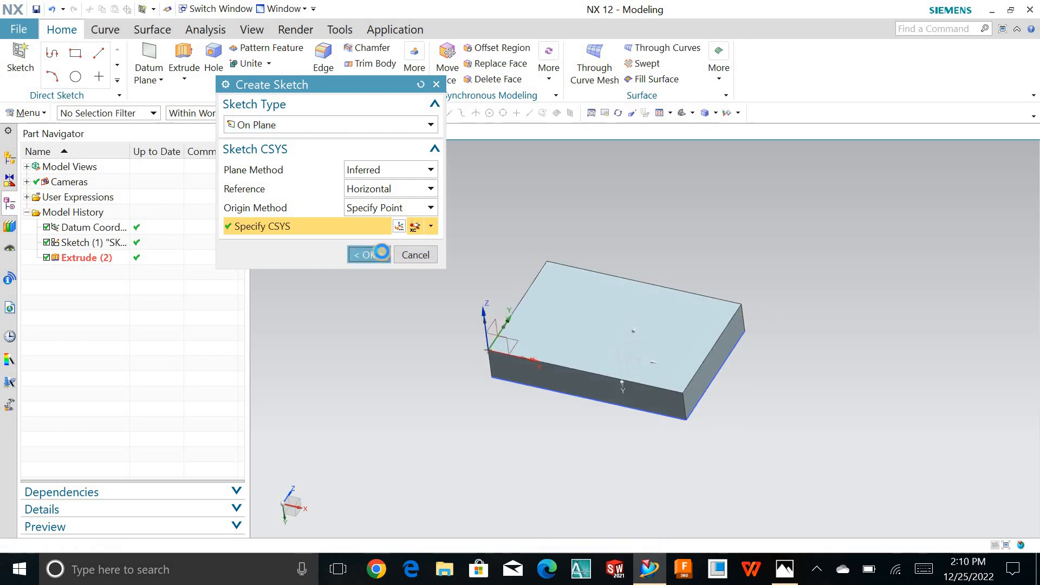
- Sketch a two-point rectangle from the plate's upper corner to its lower edge, about 17.5 mm wide and 64 mm high
click(107, 54)
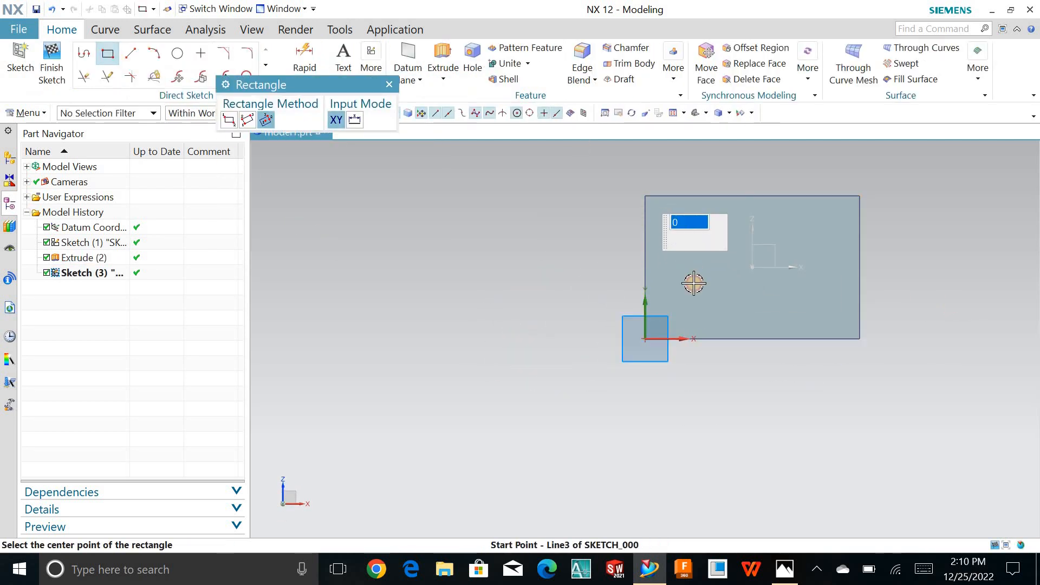
click(644, 195)
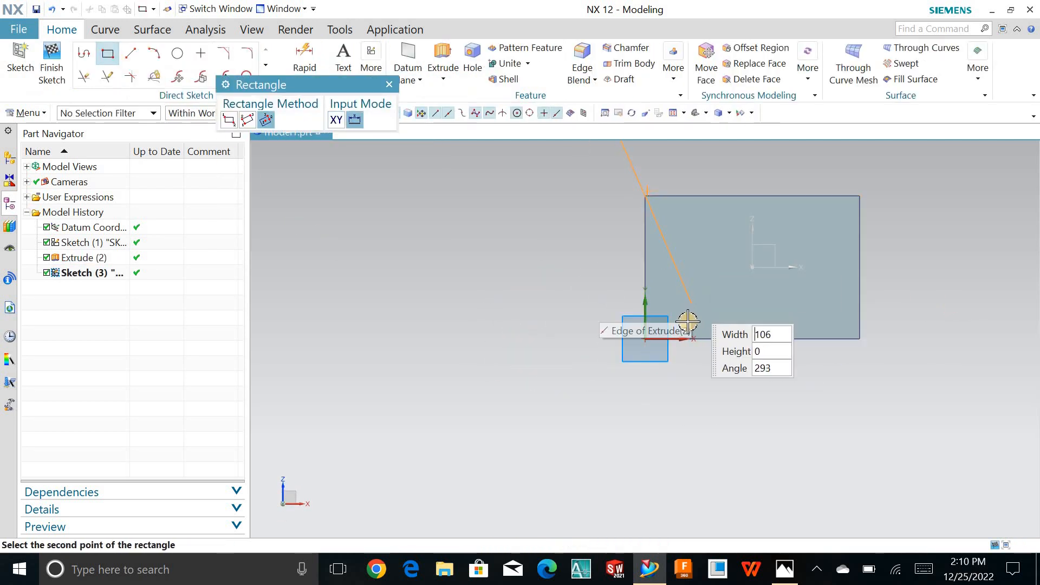
click(230, 119)
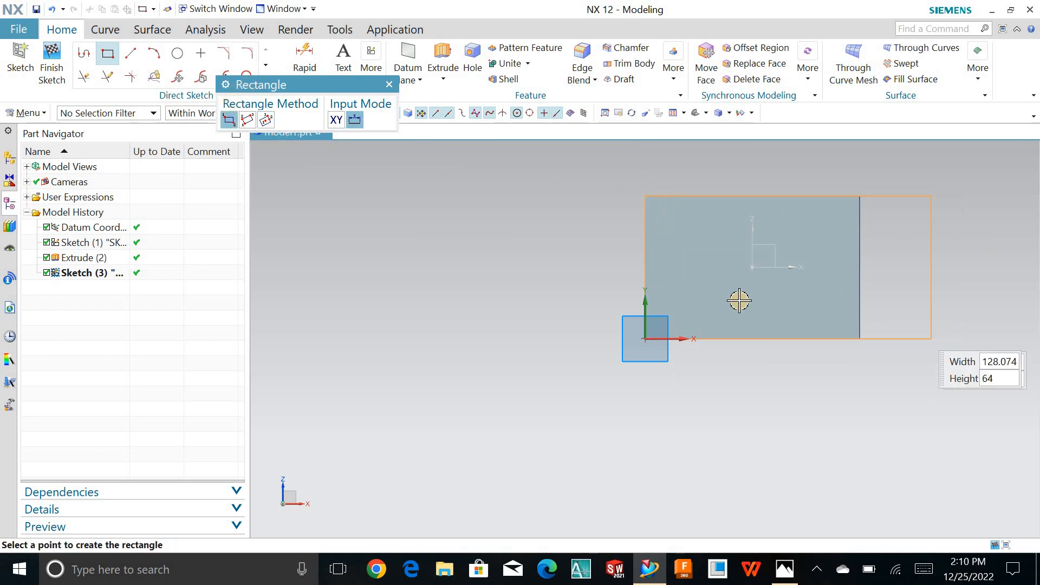
click(684, 338)
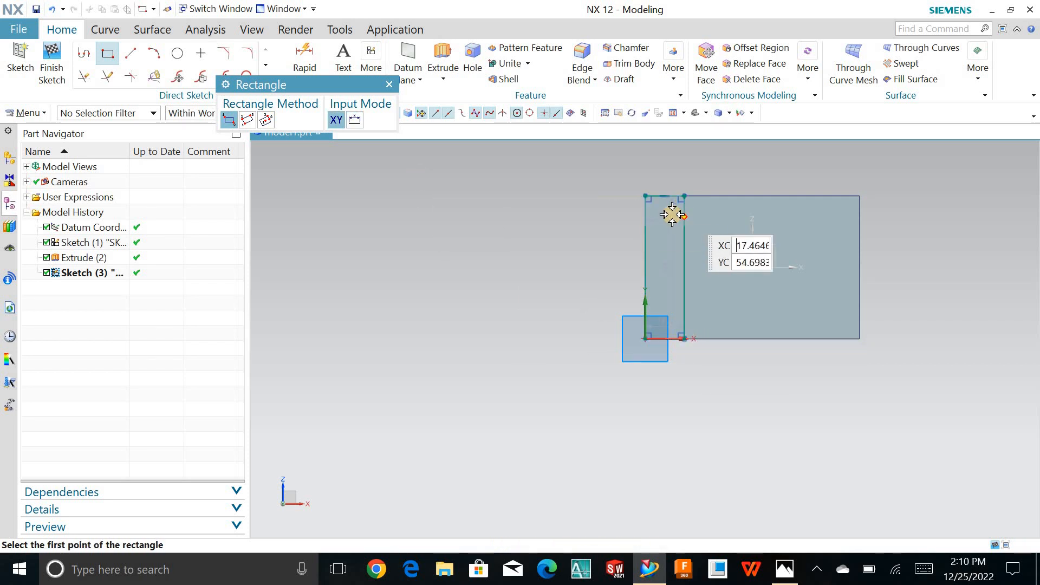
key(Escape)
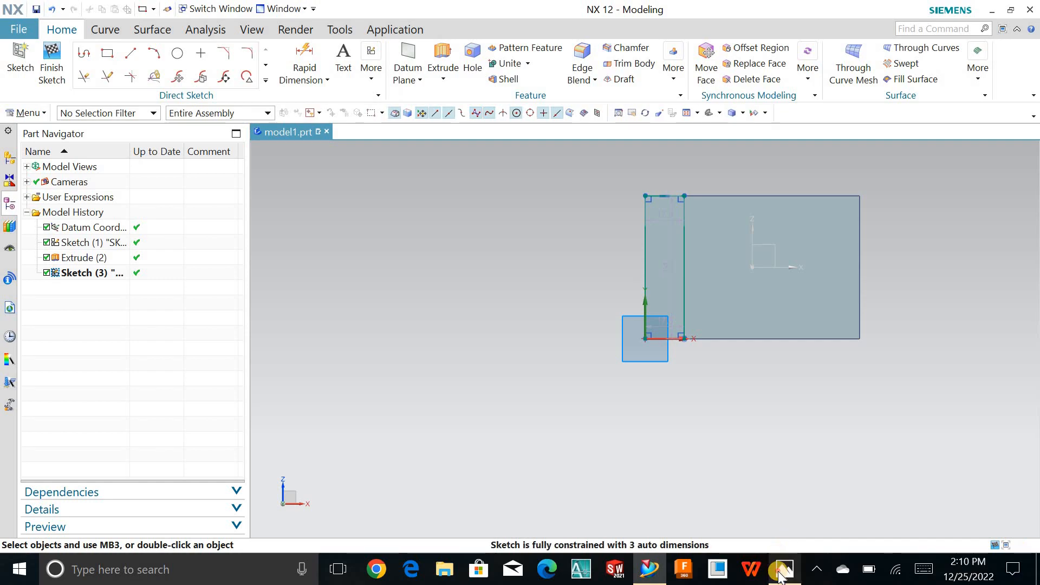
- Check the reference drawing and set the narrow rectangle's width to 16 mm
click(780, 575)
click(781, 575)
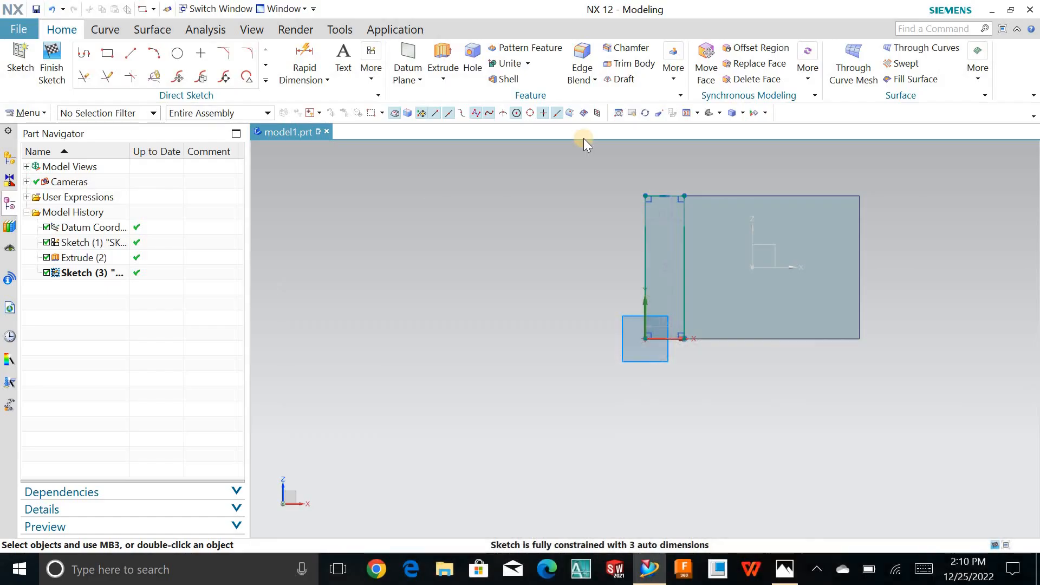
double_click(665, 219)
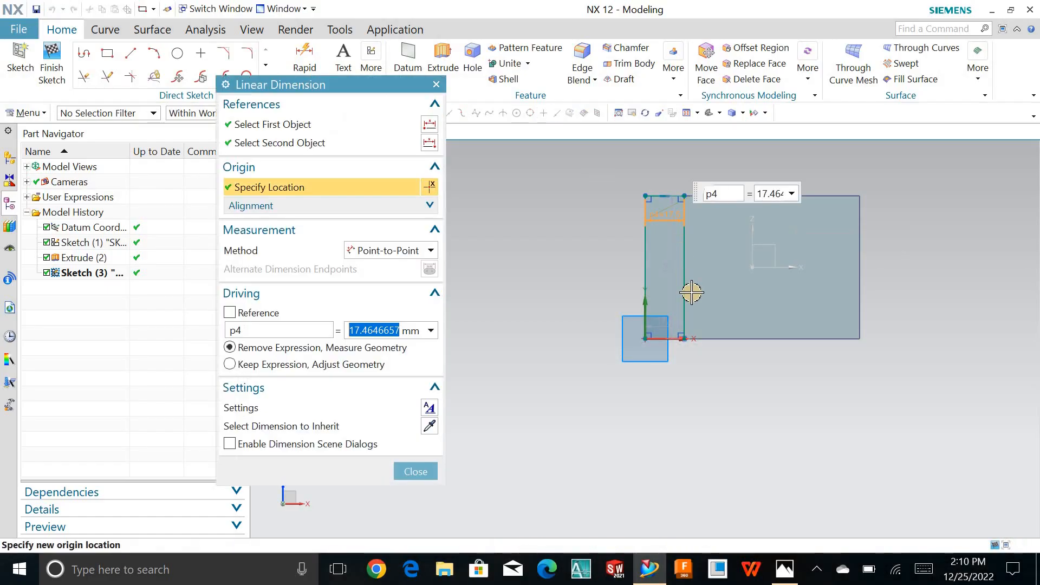
text(15)
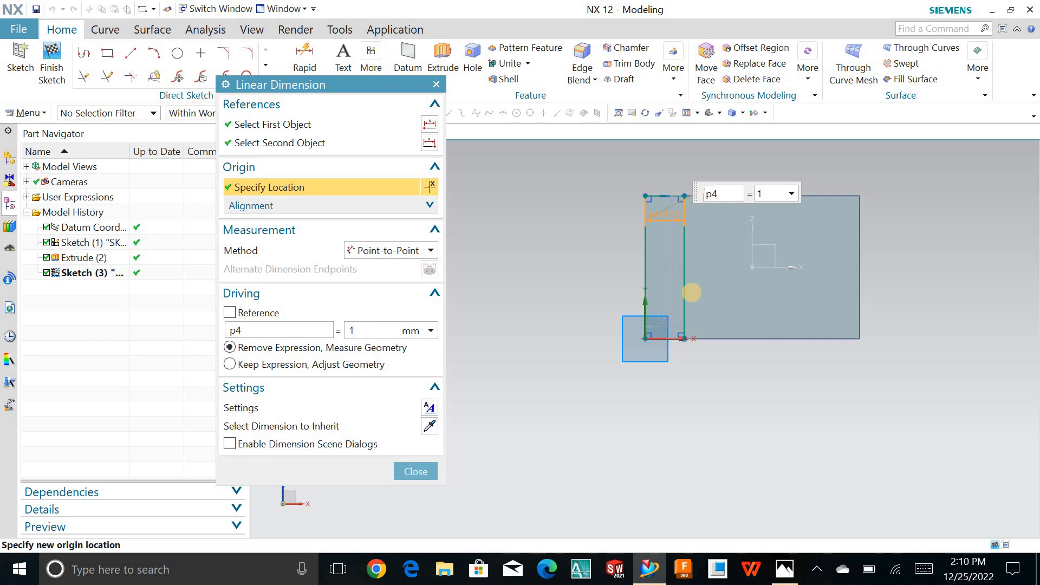
key(Return)
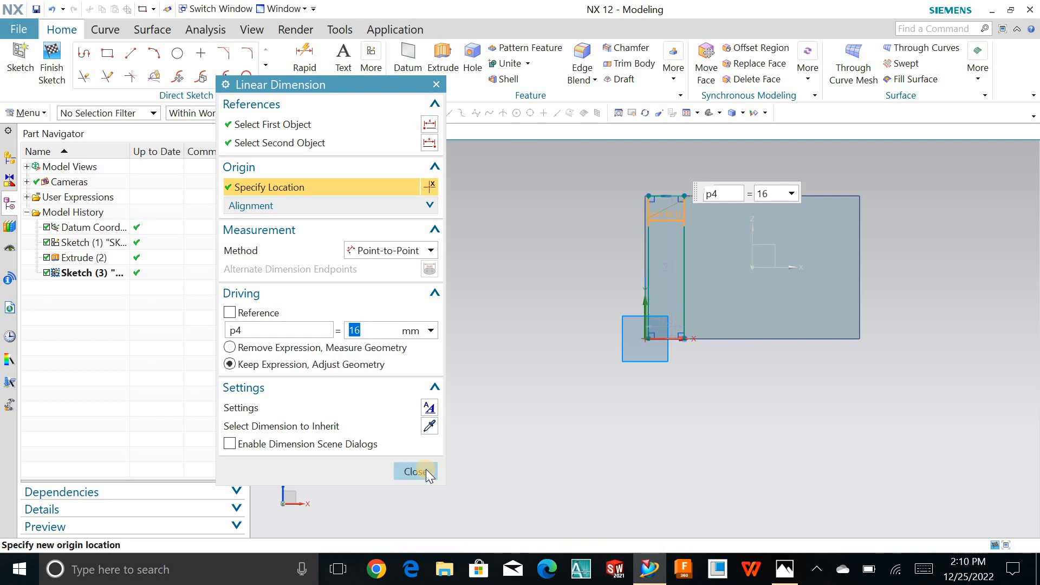
click(415, 470)
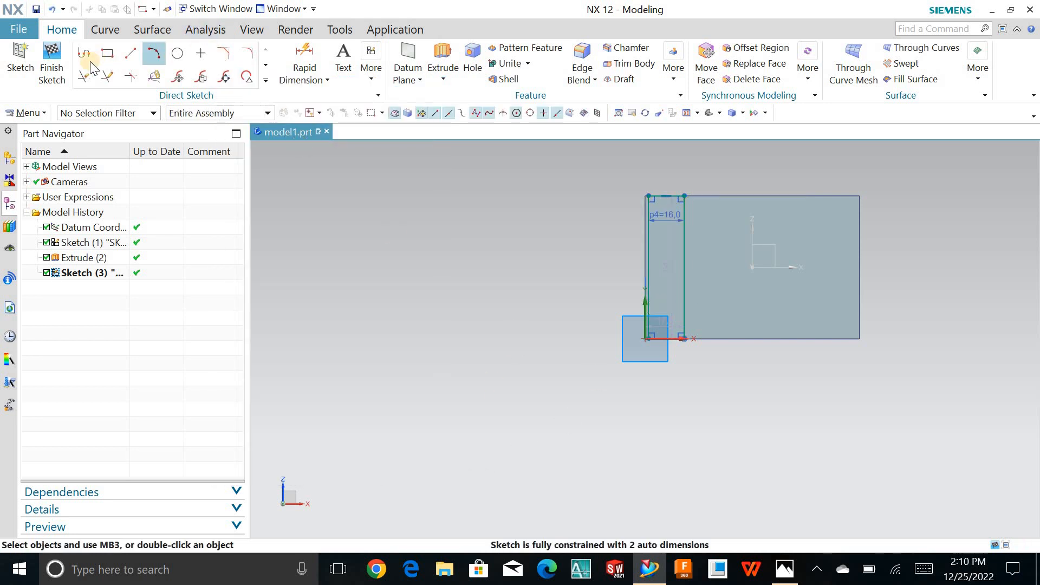
click(51, 64)
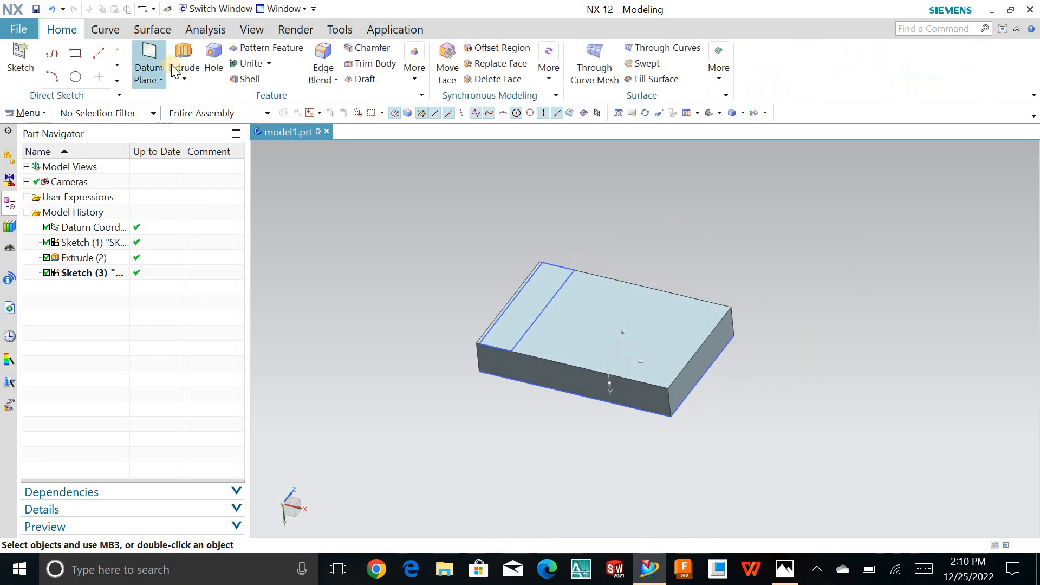
click(175, 70)
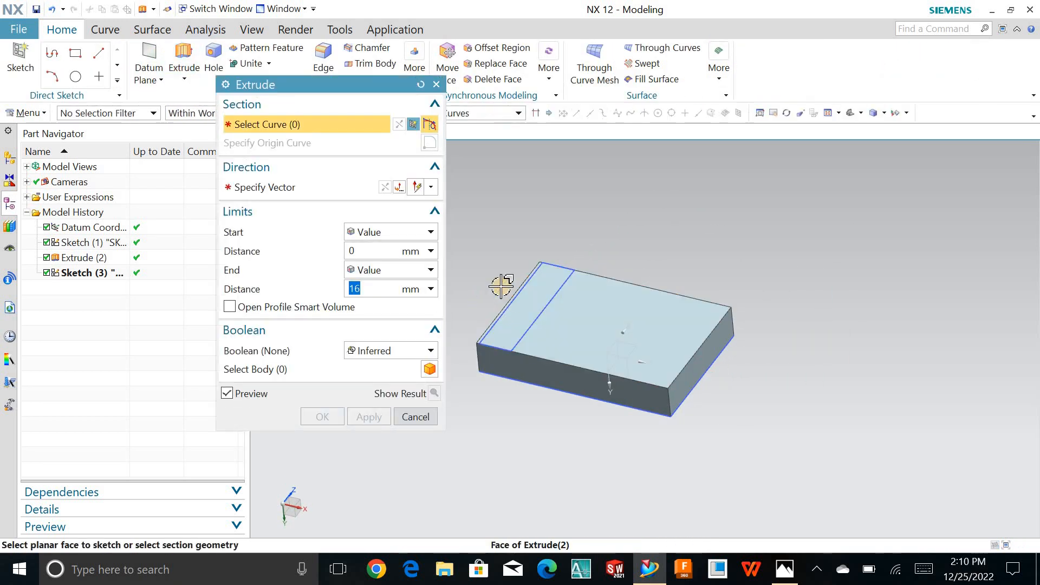
scroll(490, 335, up, 3)
click(418, 424)
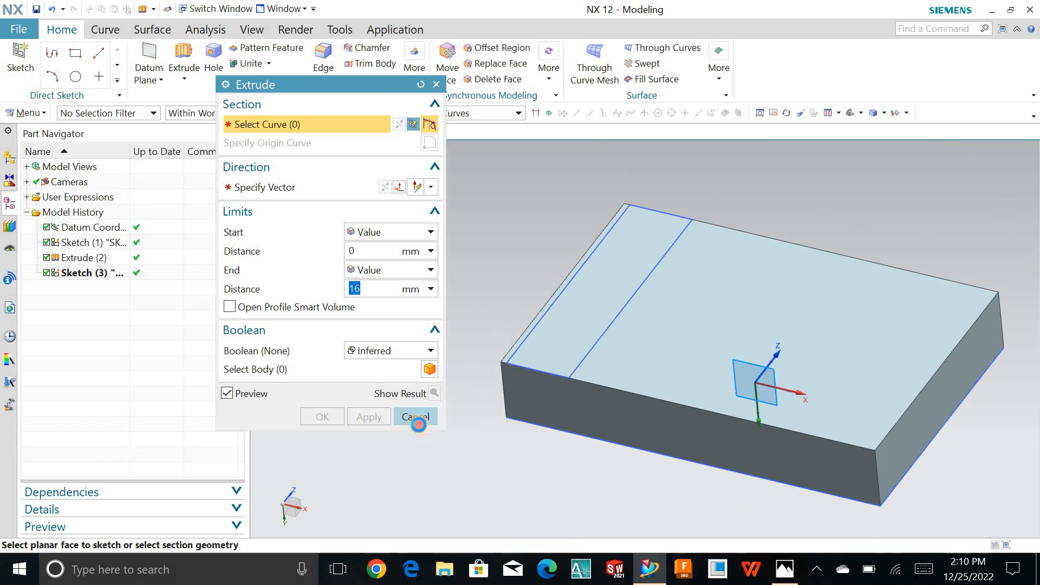
- Reopen the narrow rectangle's sketch and make its lower outer corner coincident with the base plate's corner
double_click(75, 274)
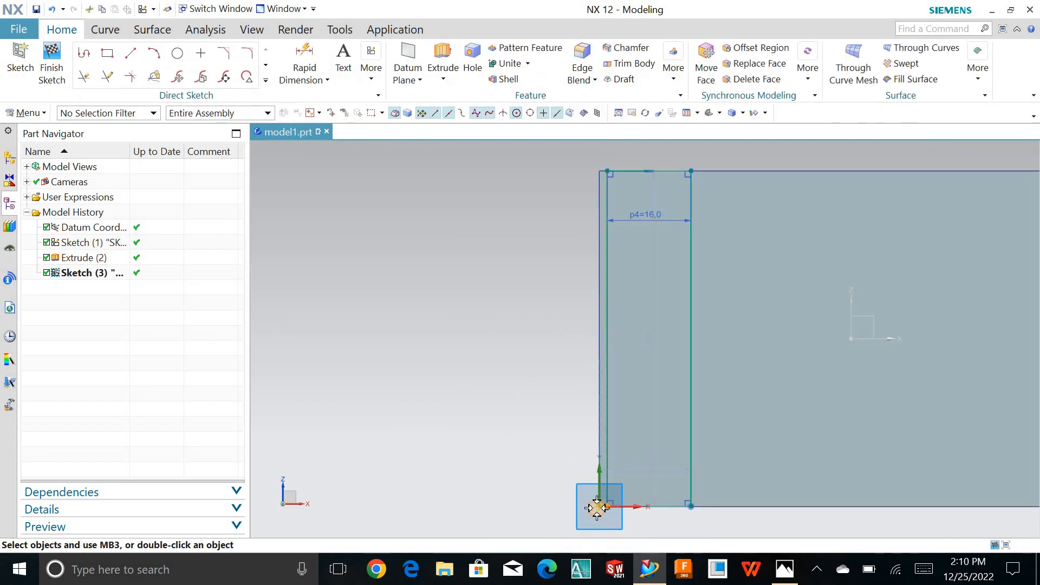
click(596, 507)
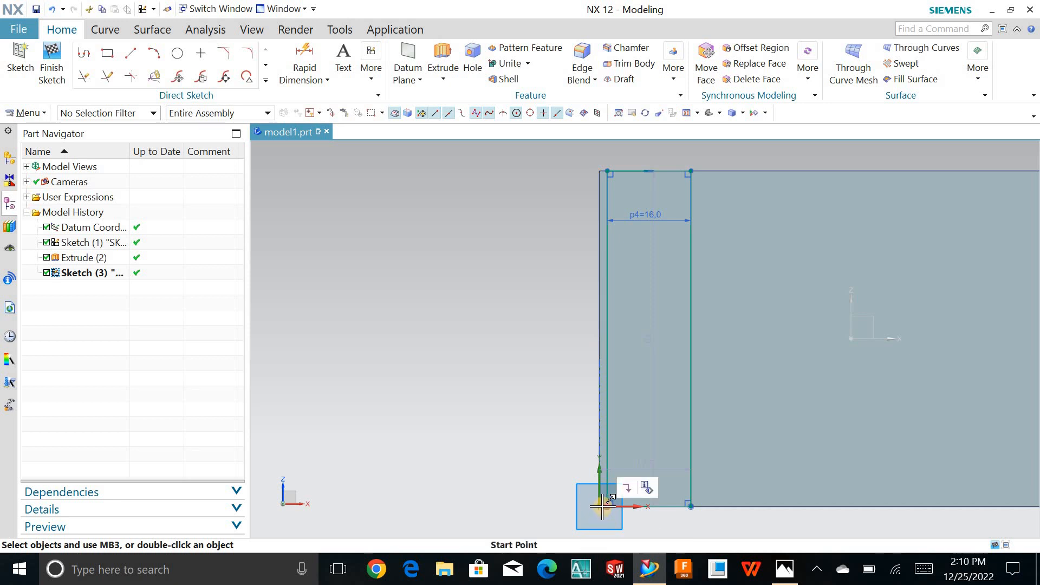
scroll(598, 506, up, 3)
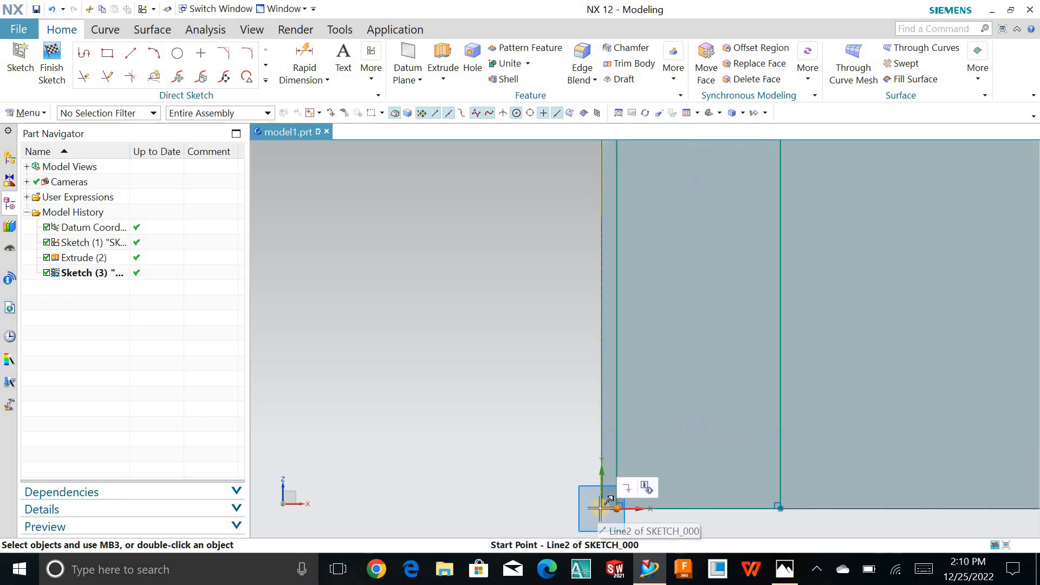
click(602, 508)
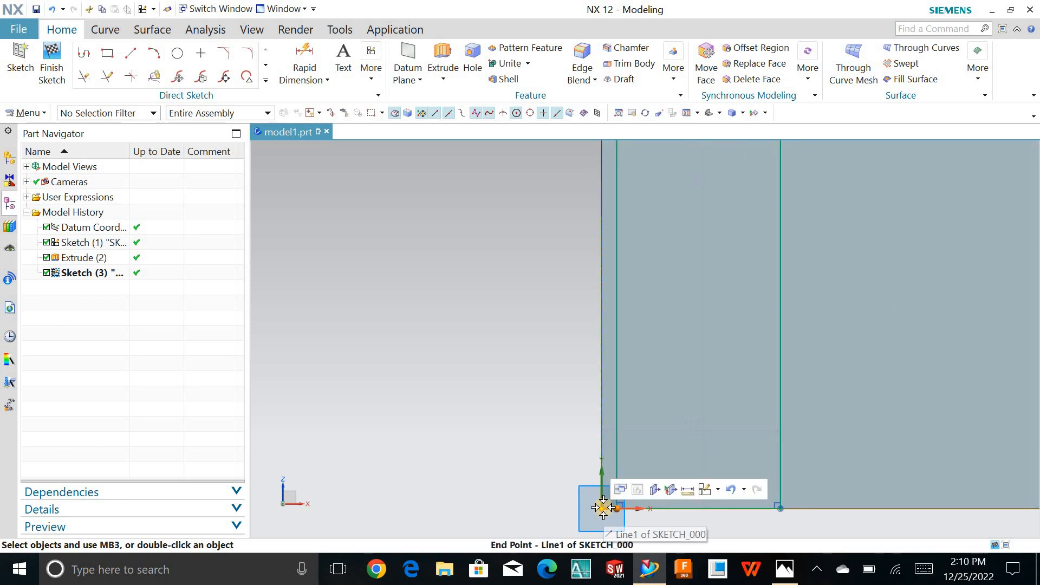
click(603, 507)
click(603, 507)
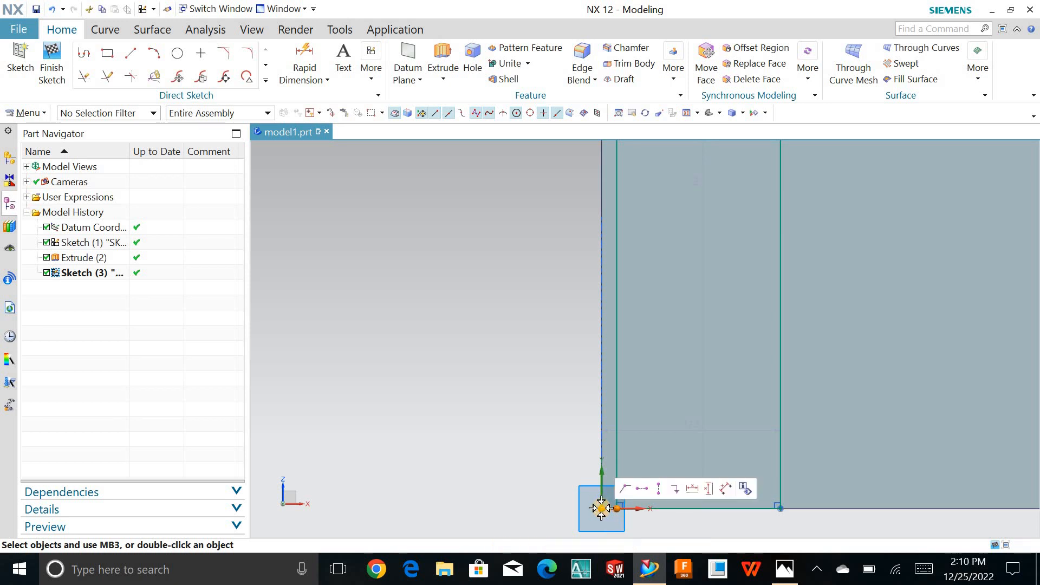
click(624, 488)
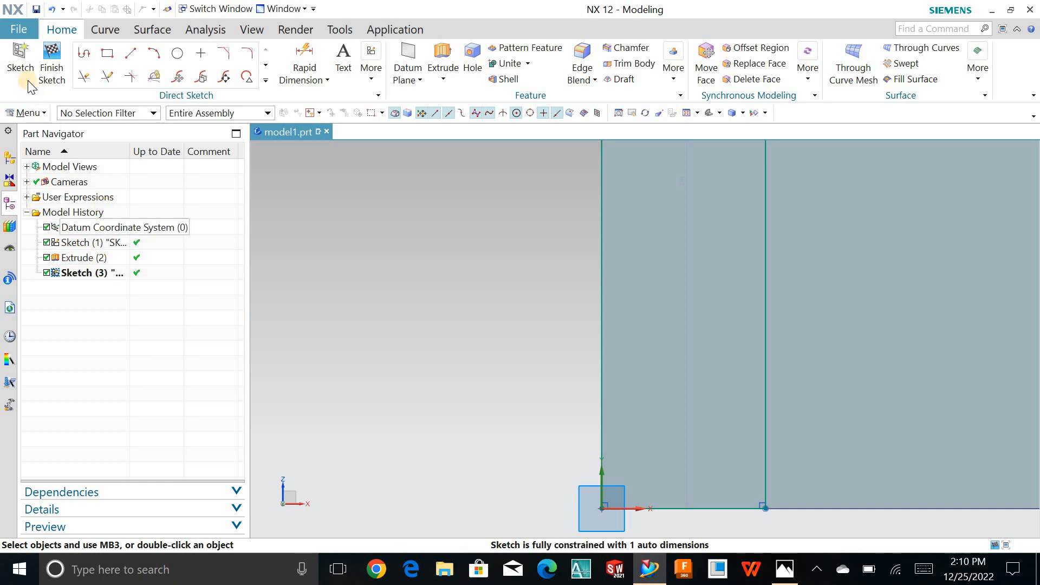
- Finish the sketch, check the wall height in the reference drawing, and extrude the narrow rectangle 48 mm from the plate with Inferred Boolean
click(47, 76)
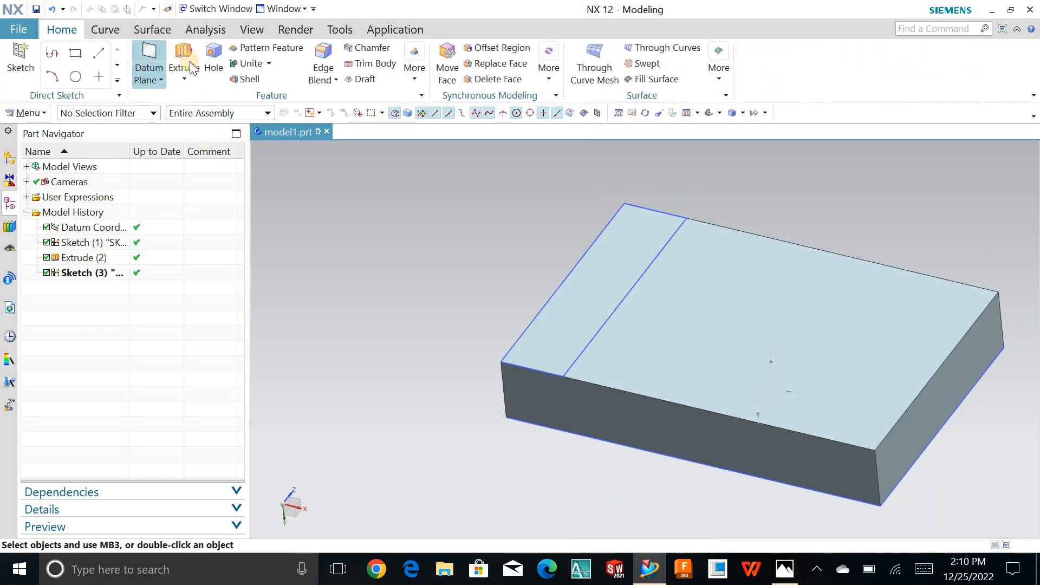
click(595, 334)
click(783, 569)
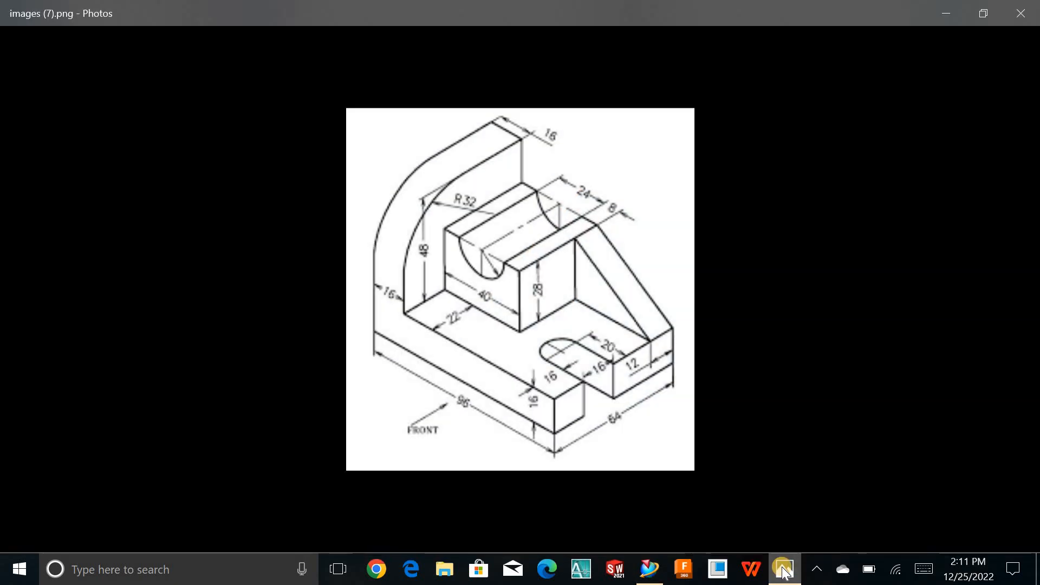
click(783, 568)
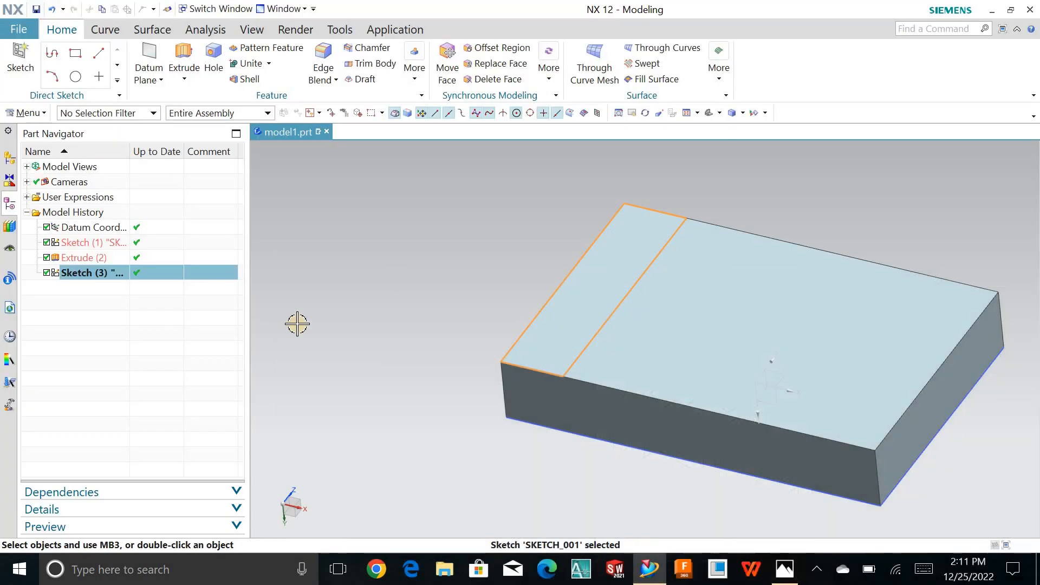
click(785, 569)
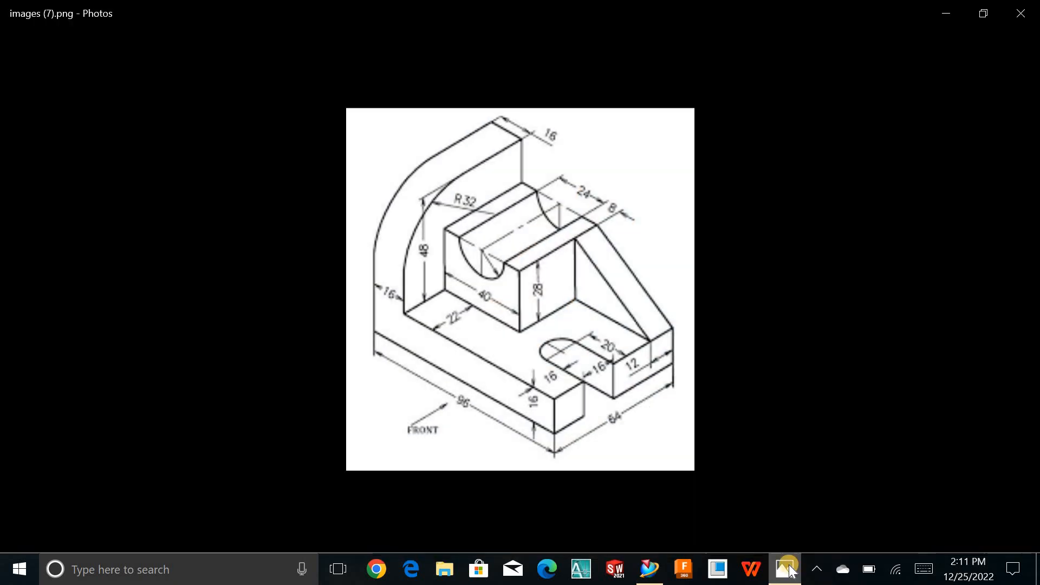
click(786, 569)
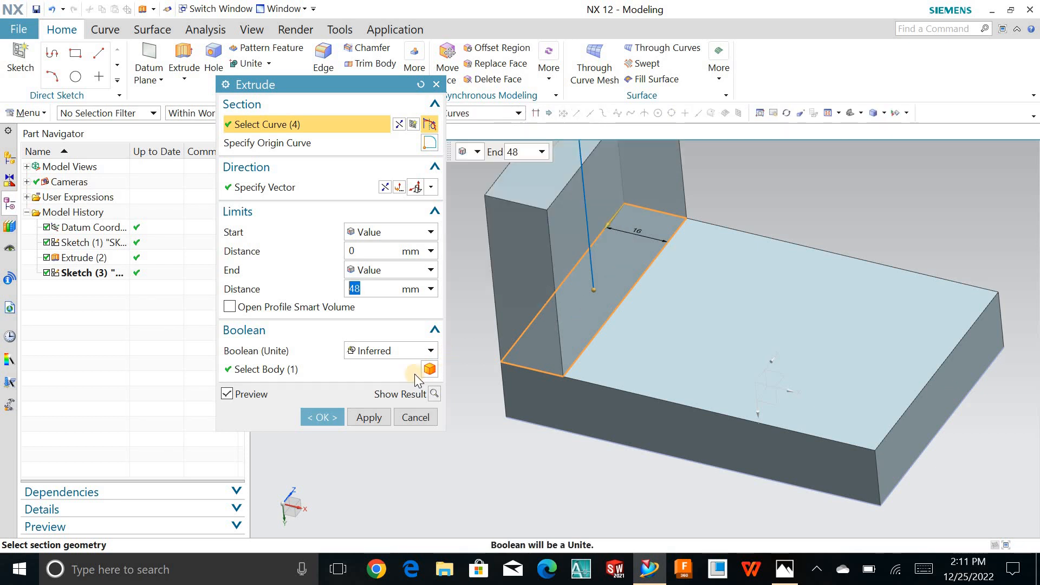
click(322, 417)
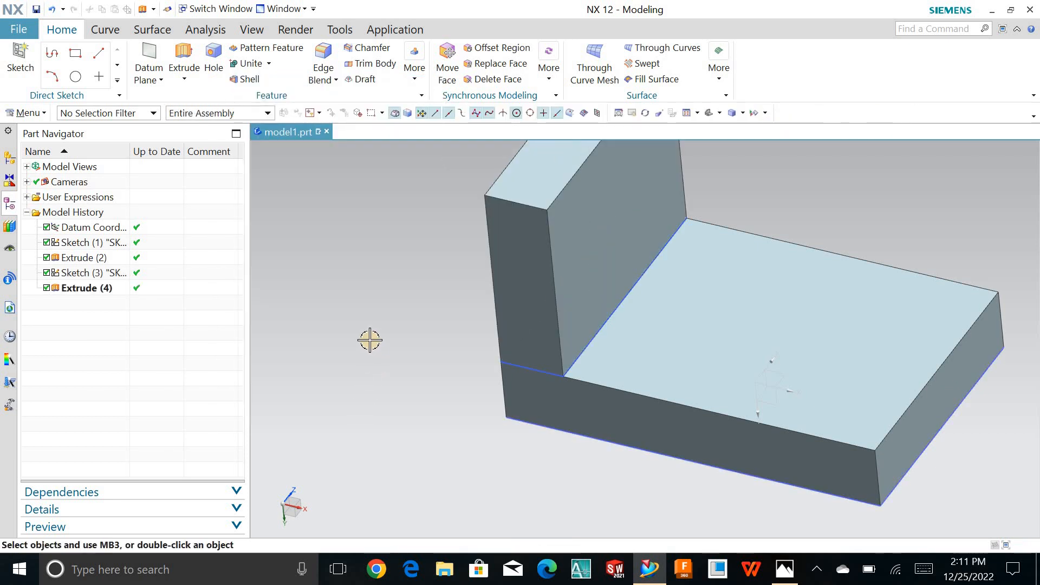
- Round the short upper edge at one end of the upright wall with a 32 mm radius Edge Blend
key(ctrl+f)
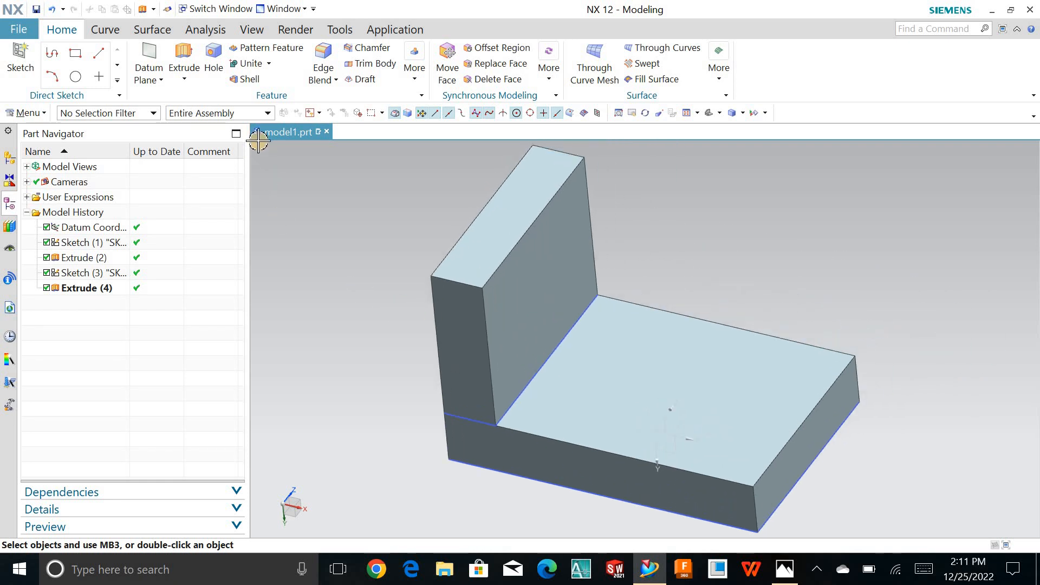
click(324, 59)
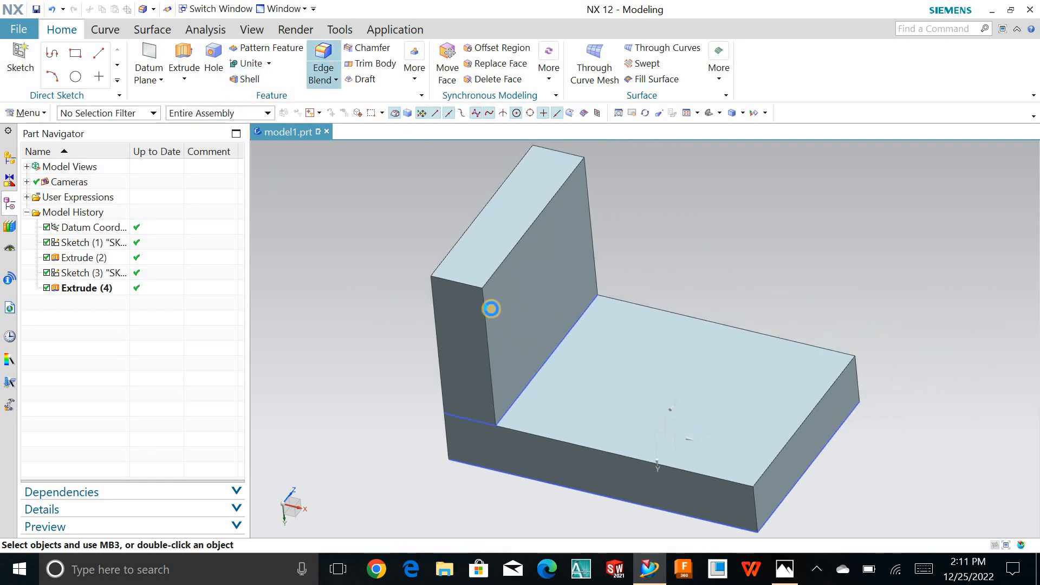
click(469, 284)
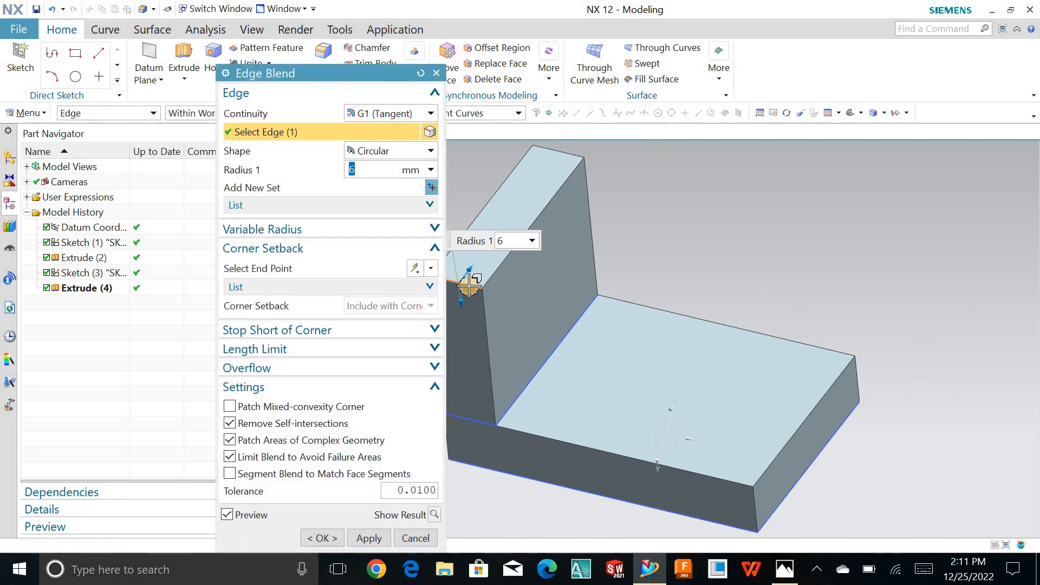
click(503, 242)
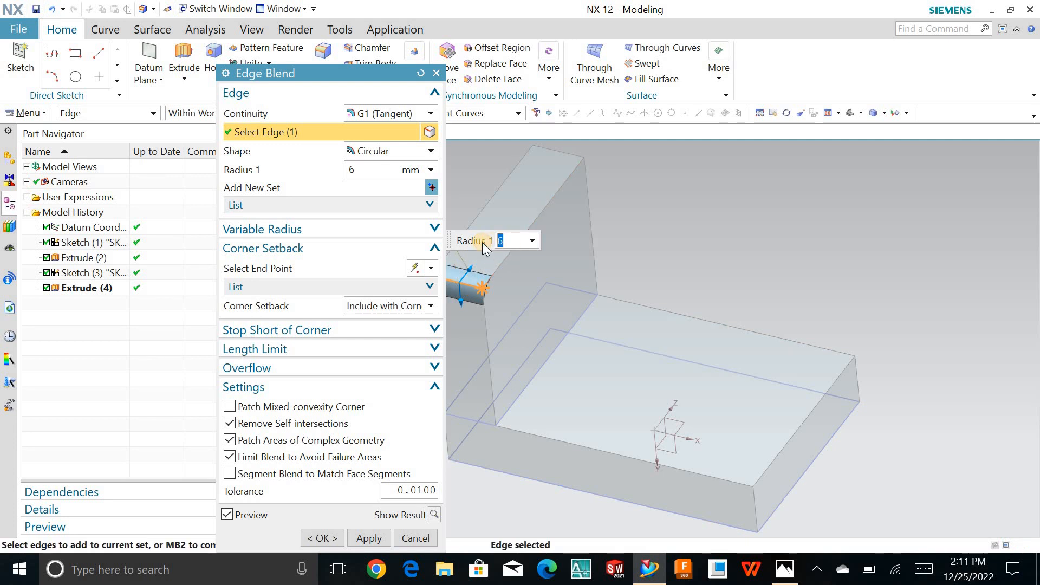
text(32)
key(Return)
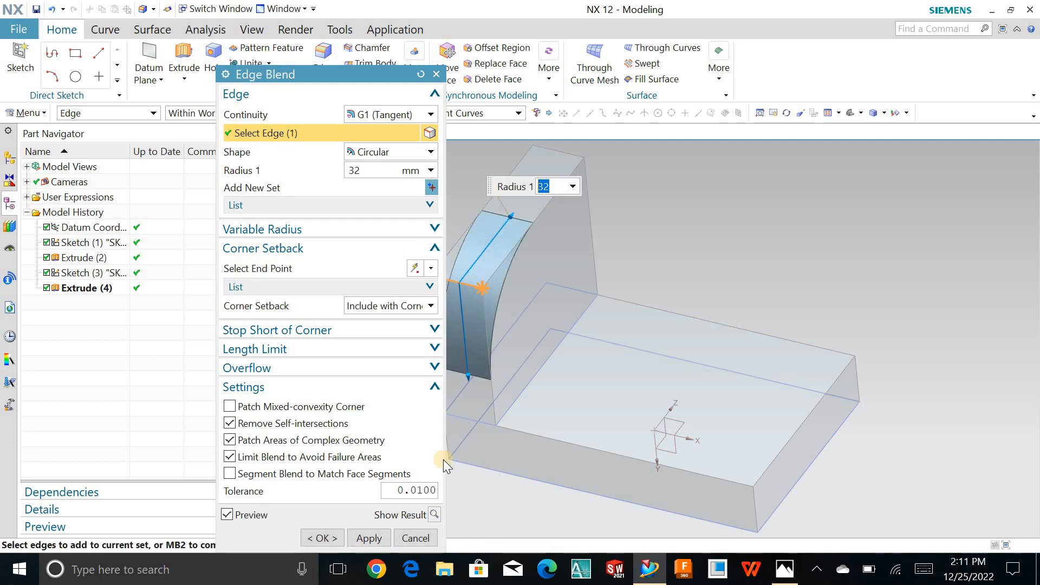
click(323, 537)
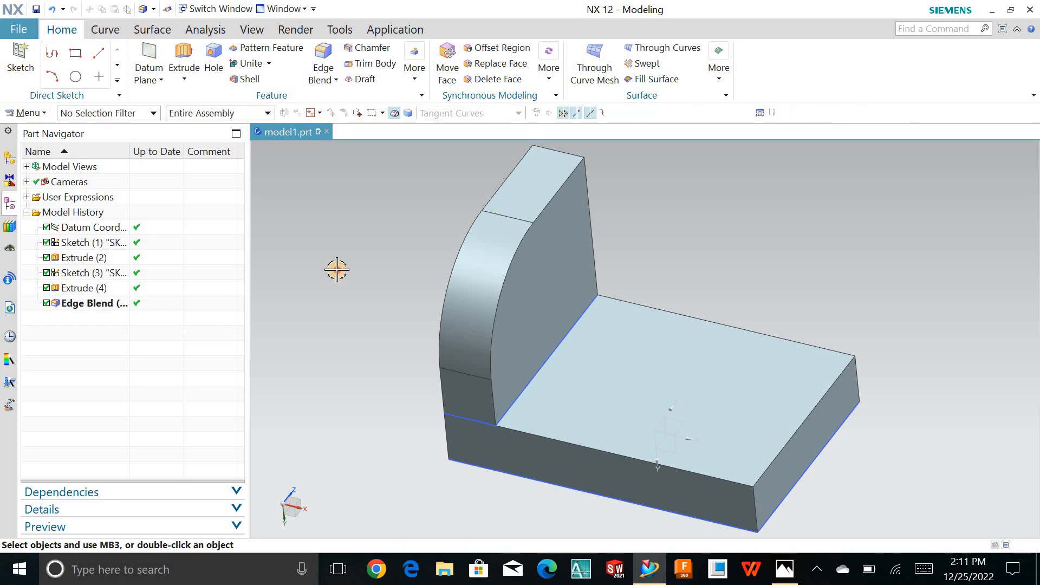
- Start a new sketch on the base plate's exposed upper face beside the upright wall
click(173, 45)
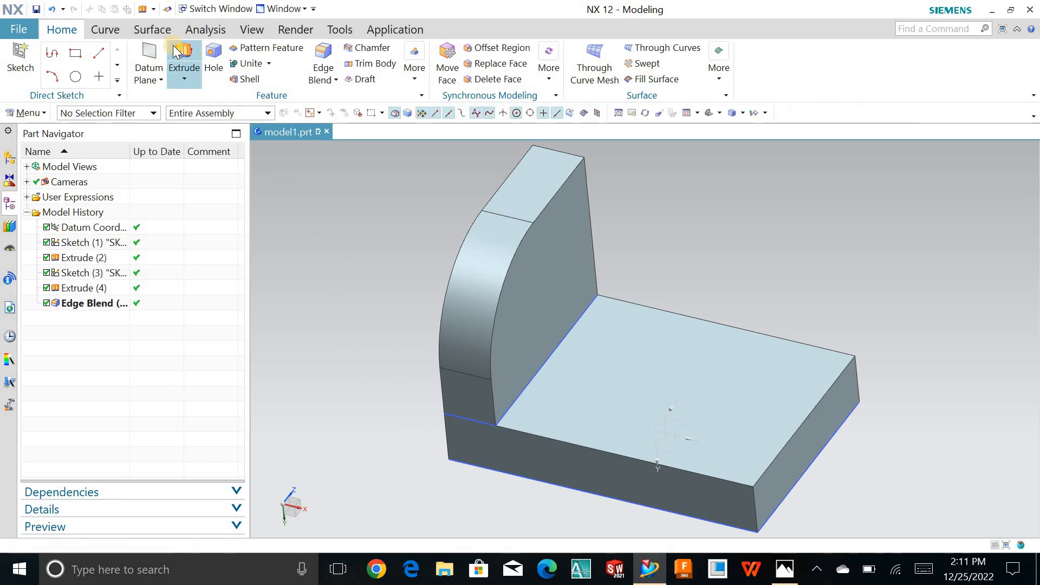
click(437, 74)
click(20, 57)
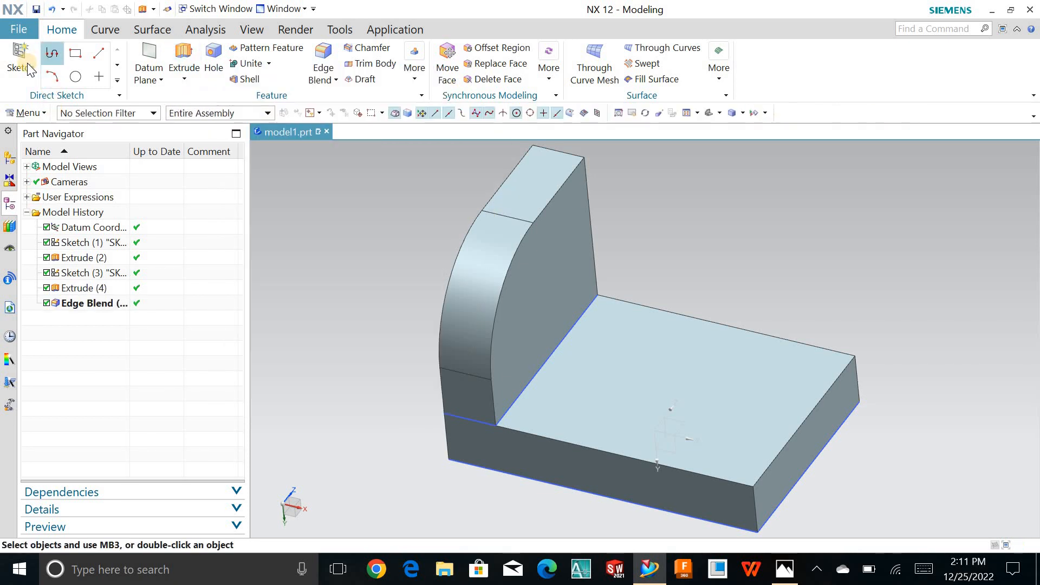
click(609, 355)
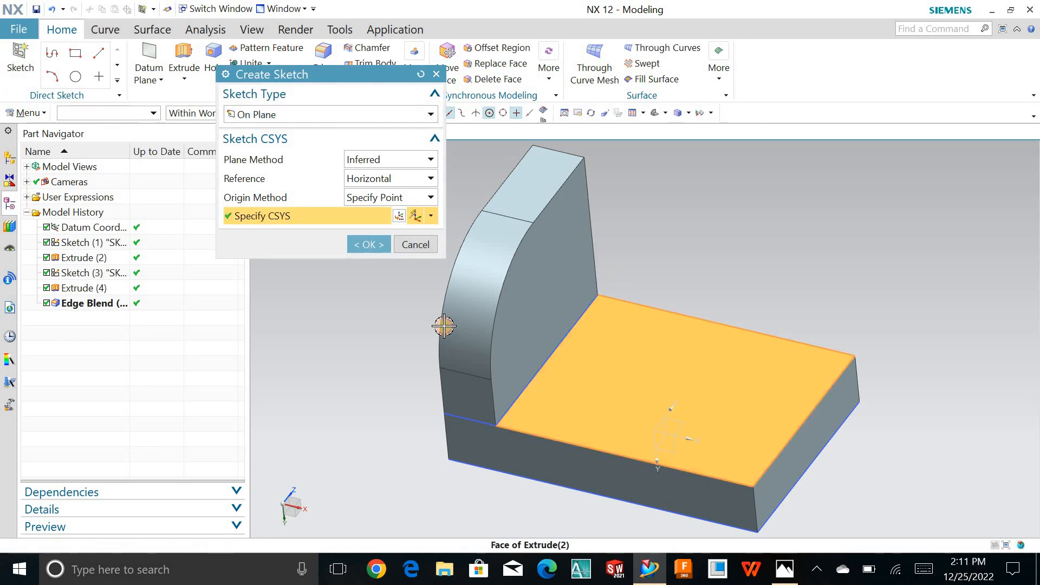
click(368, 244)
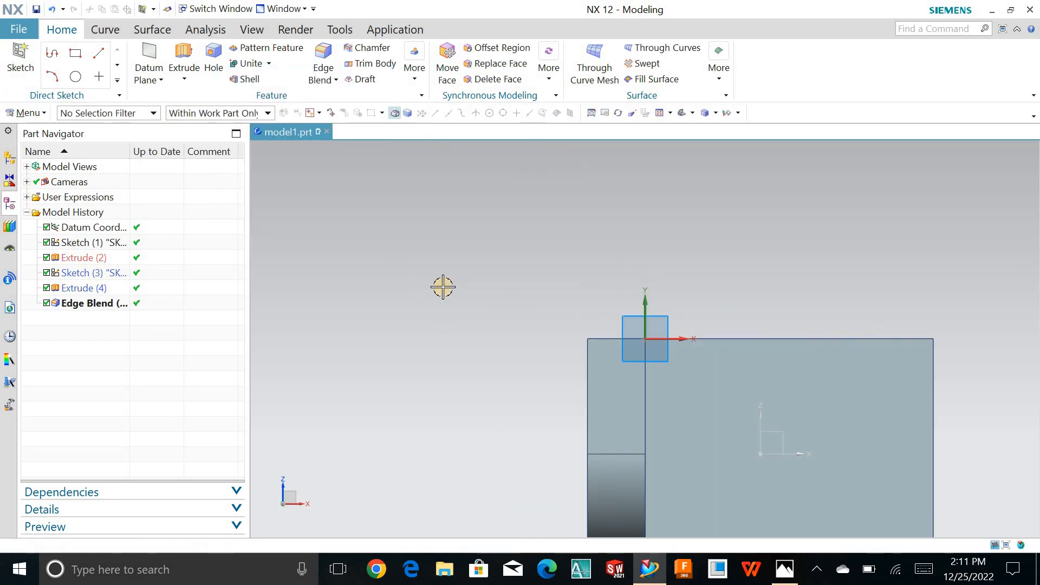
scroll(551, 357, up, 4)
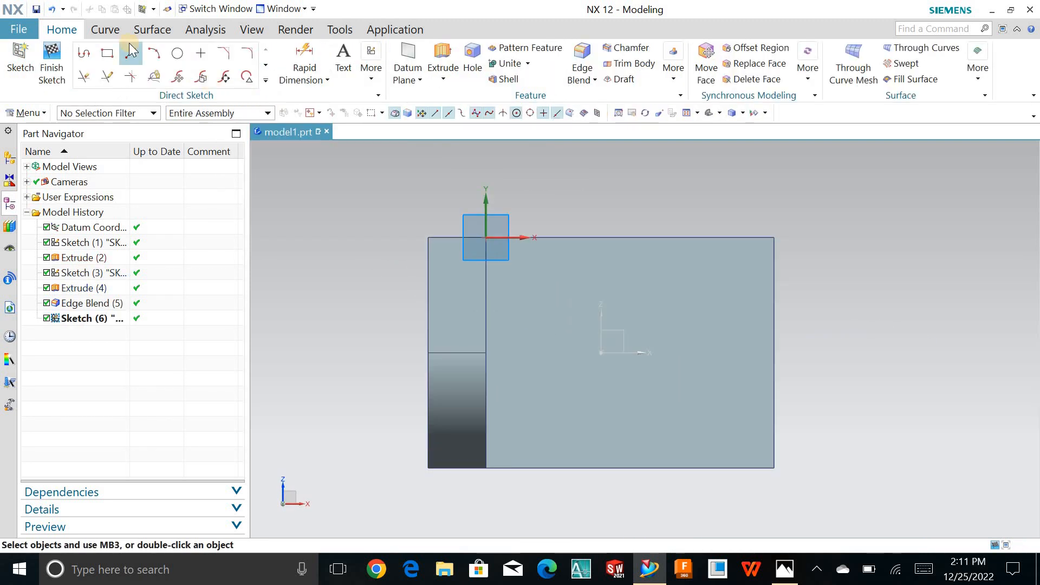
- Sketch a two-point rectangle about 43 mm wide and 28 mm high from the sketch origin at the wall and plate edge
click(107, 53)
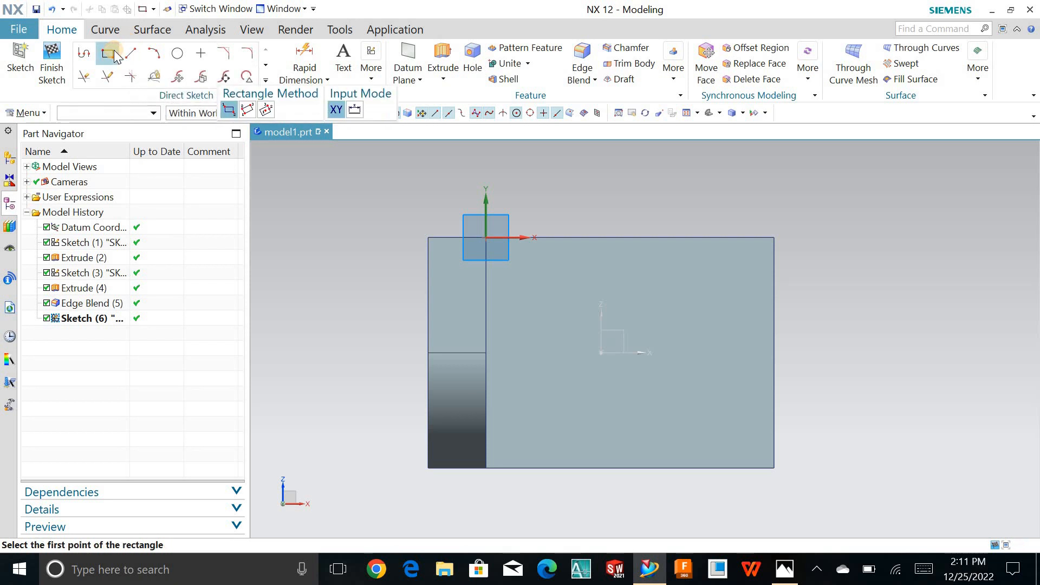
click(486, 237)
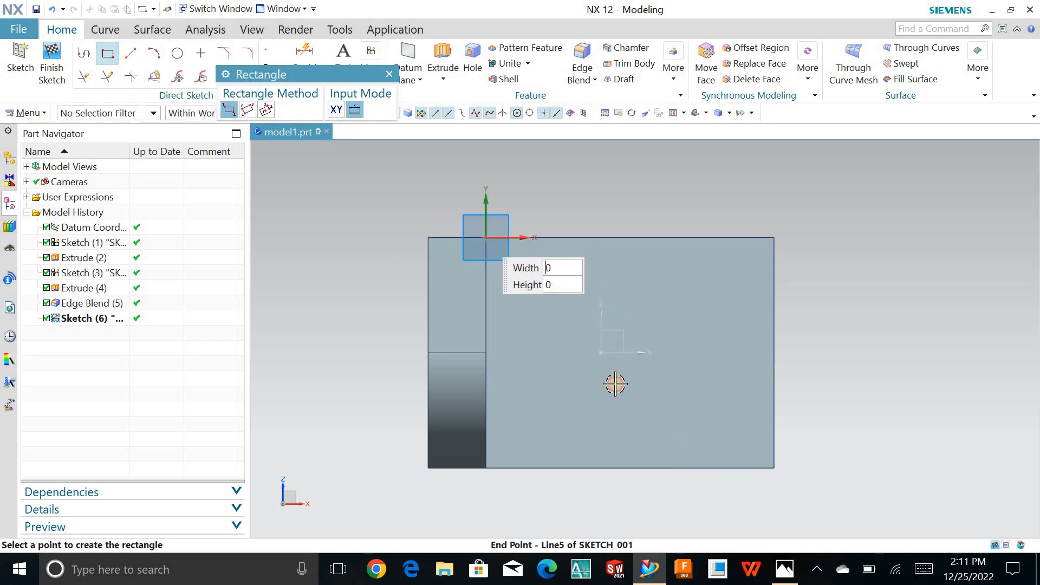
click(637, 334)
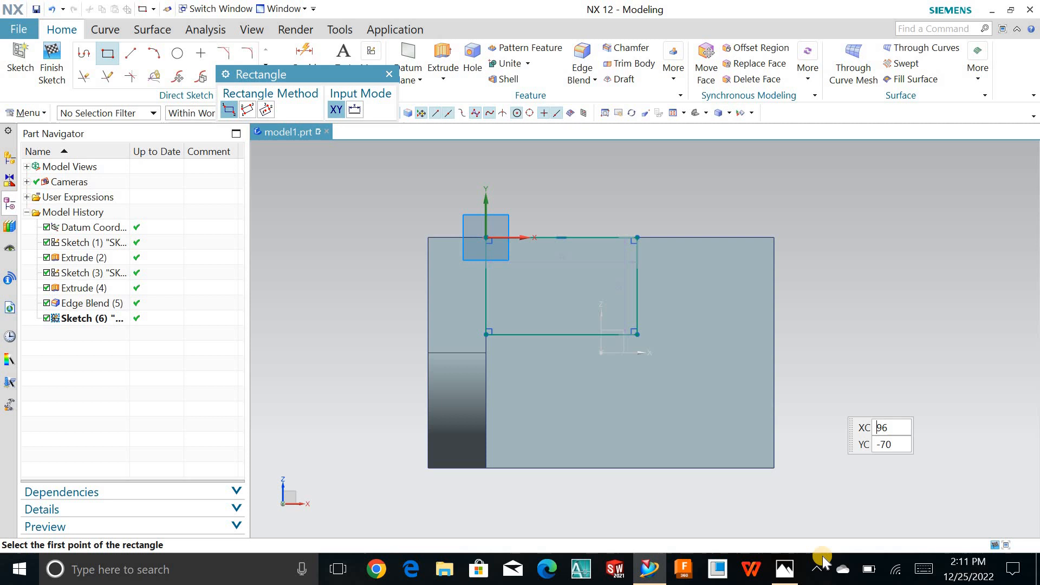
- Check the block's dimensions in the reference drawing and set the new rectangle's width to 40 mm
click(785, 569)
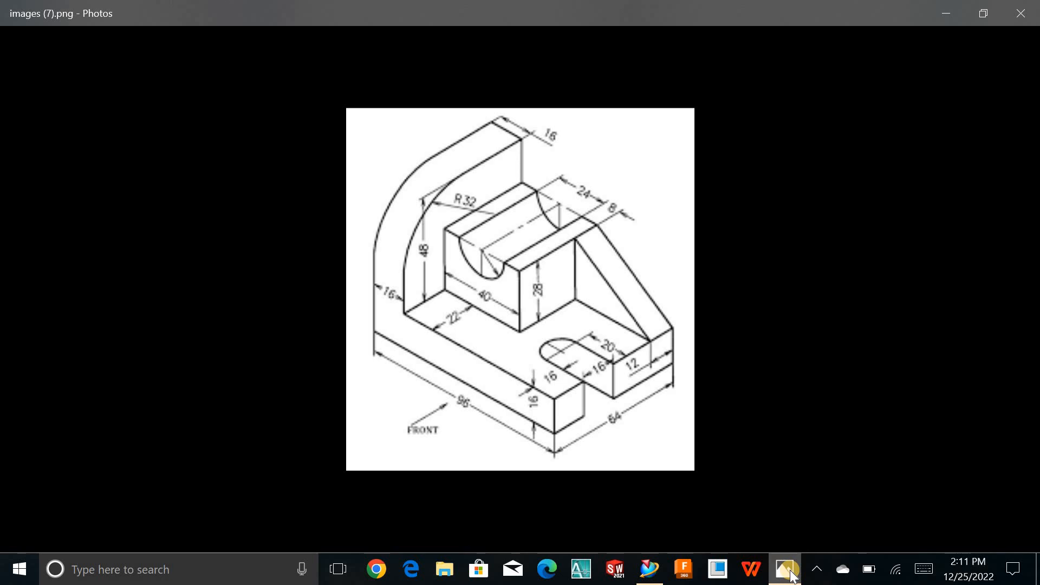
click(792, 576)
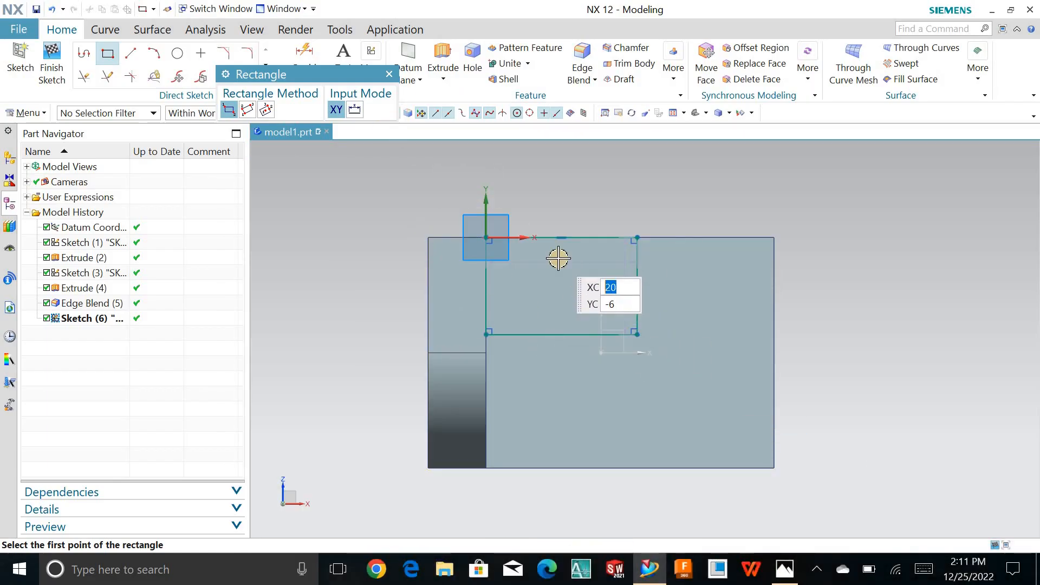
key(Escape)
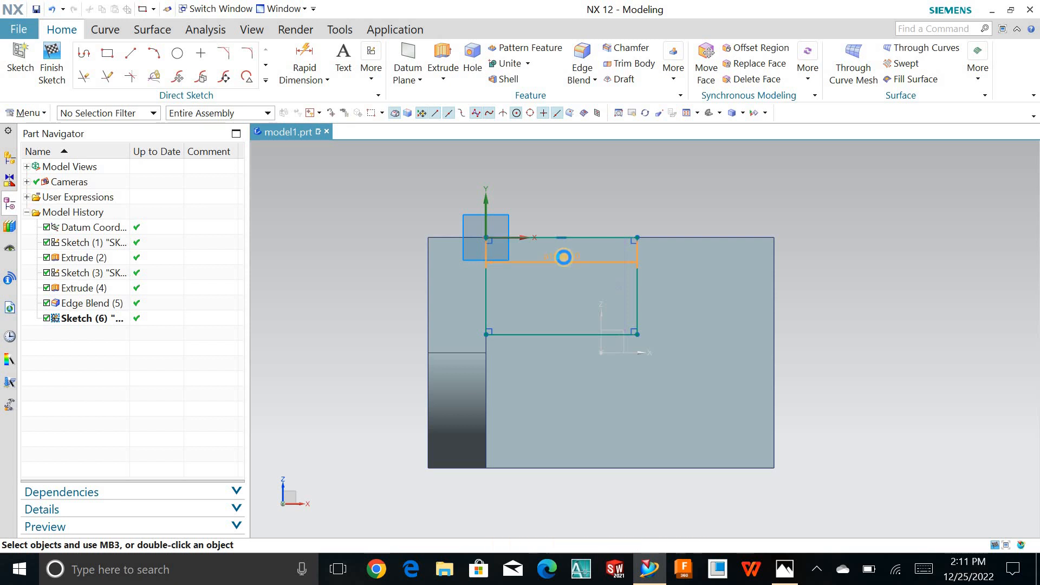
double_click(563, 261)
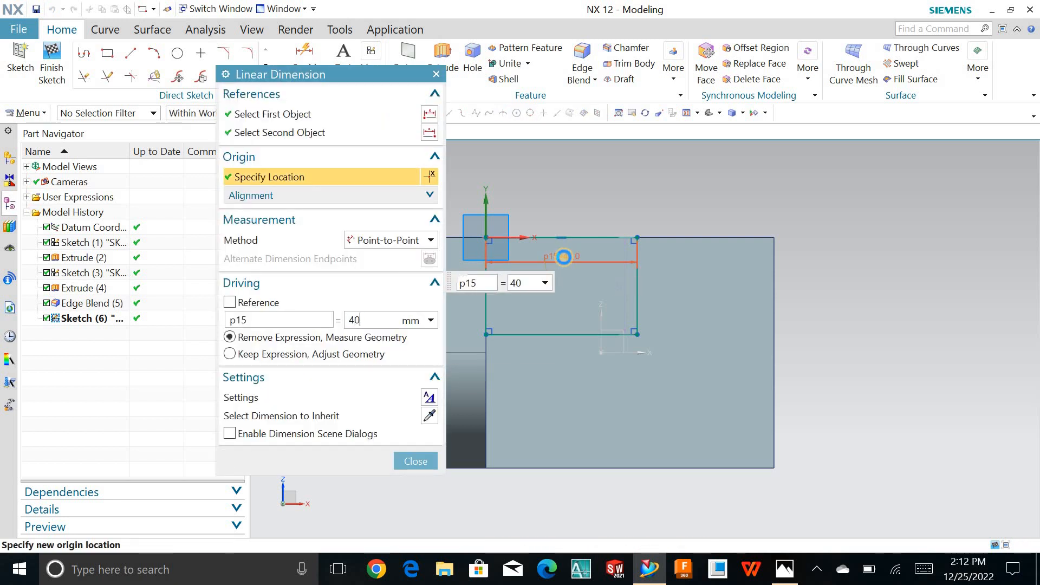
key(Return)
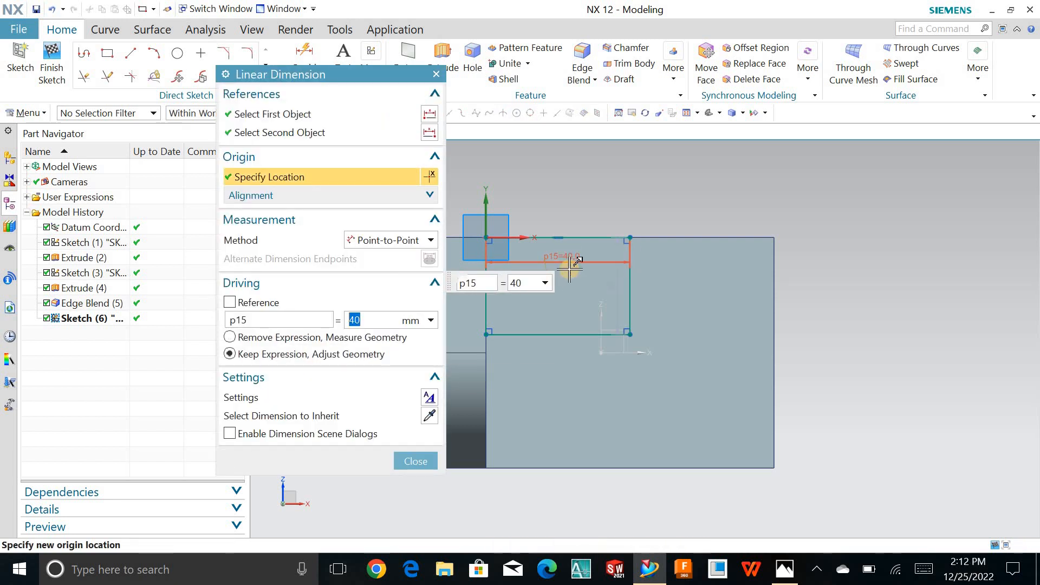
- Set the block rectangle's height dimension to 64-22 mm and finish the sketch
middle_click(611, 291)
double_click(611, 287)
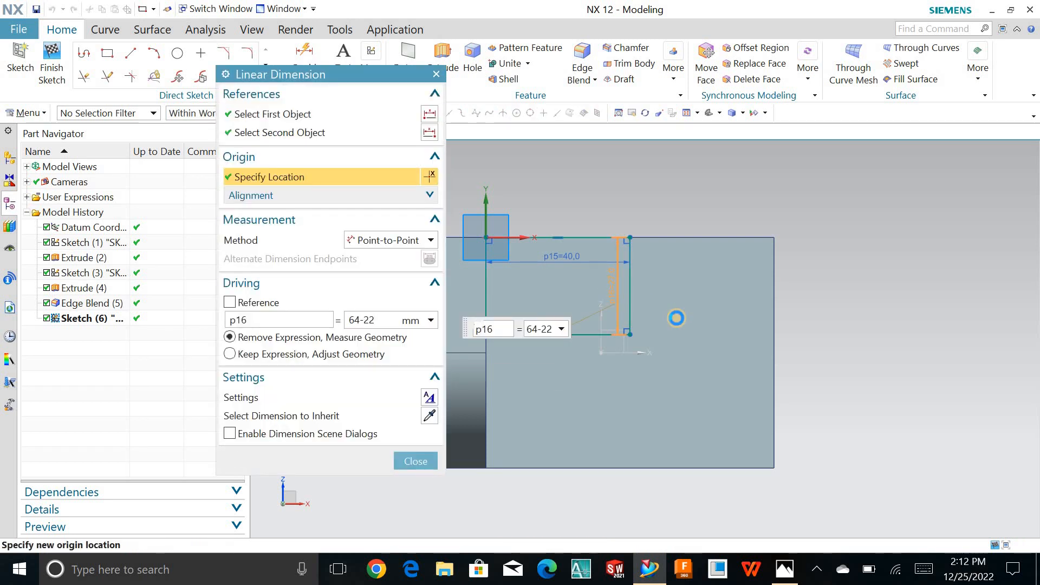
middle_click(371, 335)
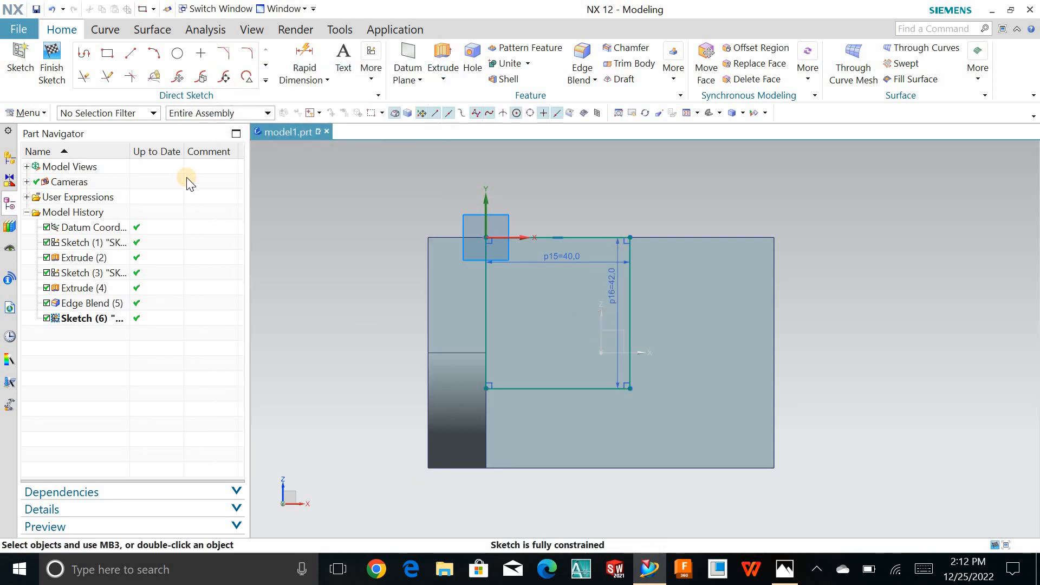
click(50, 64)
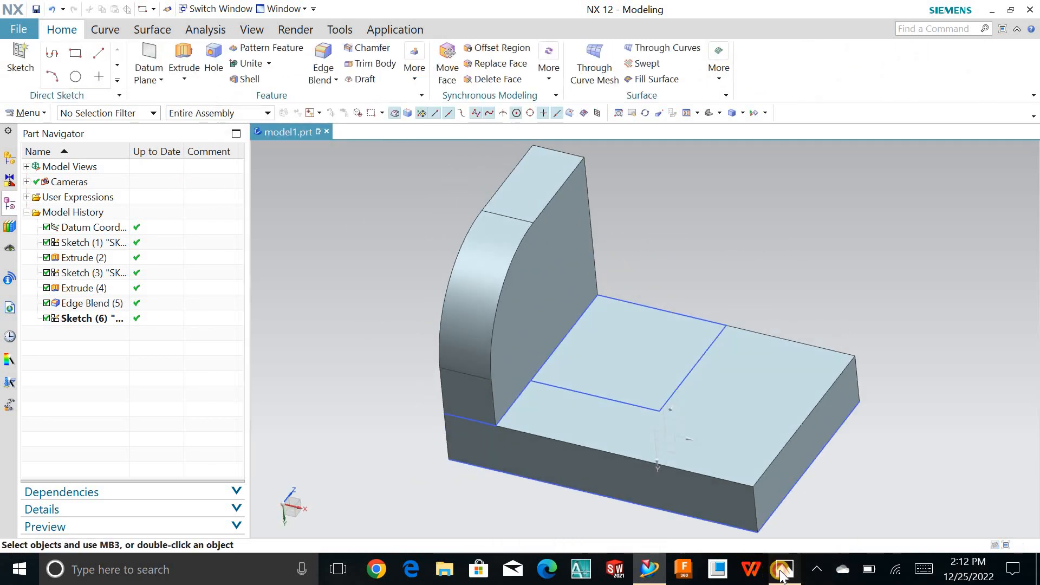
- Check the block's height in the reference drawing and start the Extrude command
click(783, 568)
click(784, 574)
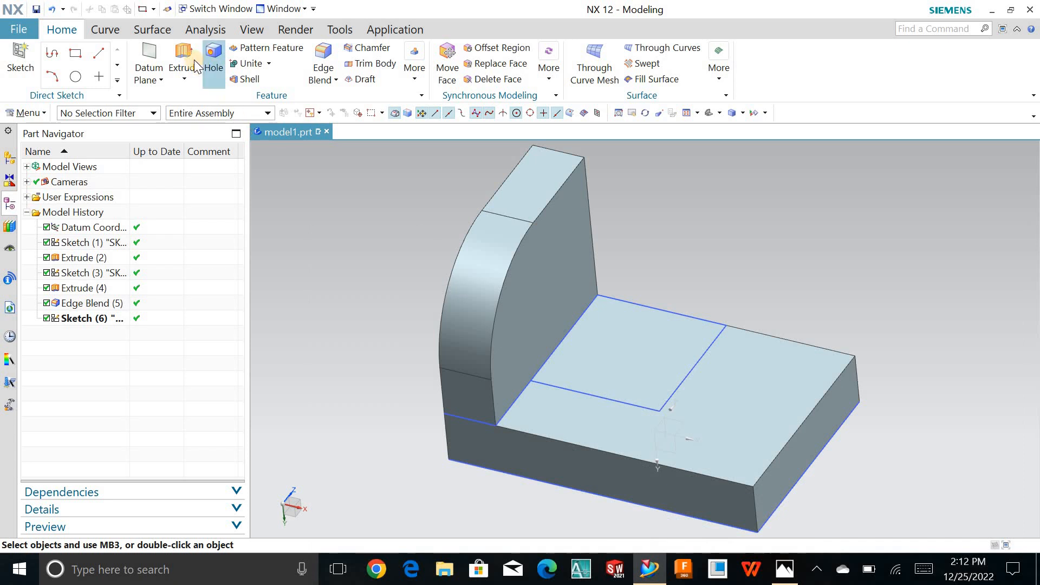
click(196, 66)
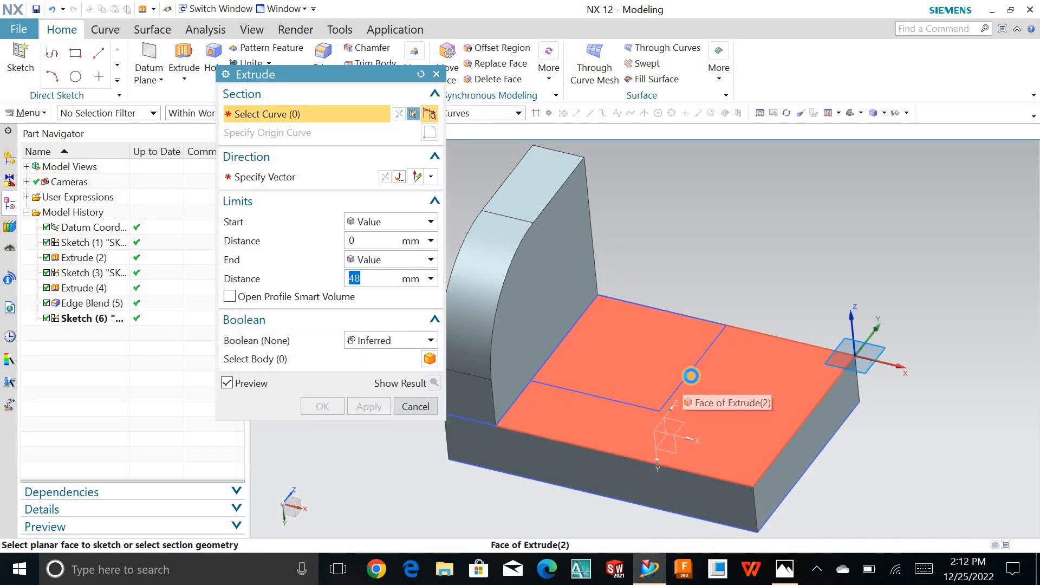
click(690, 376)
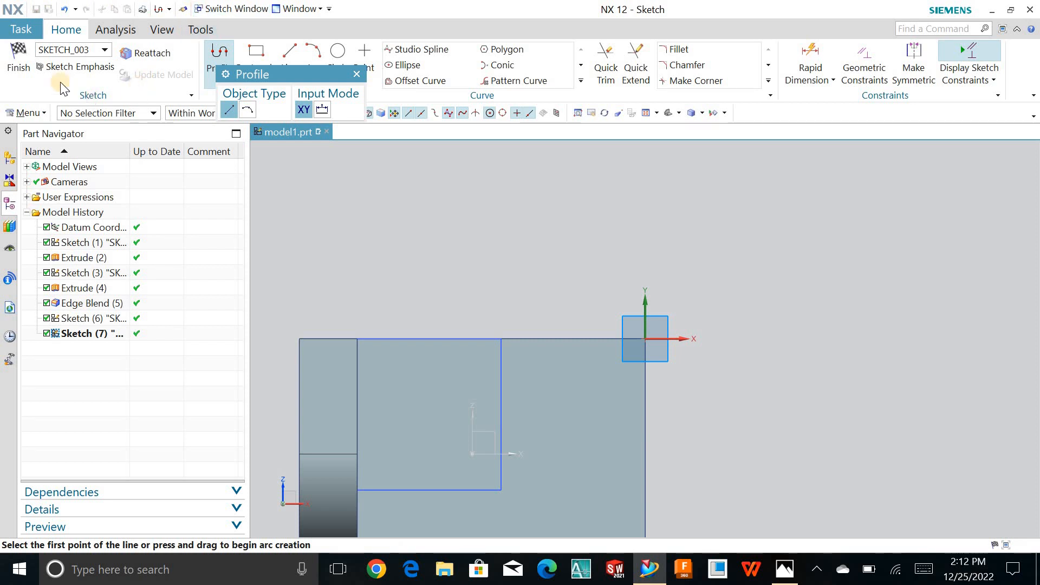
click(36, 61)
click(467, 317)
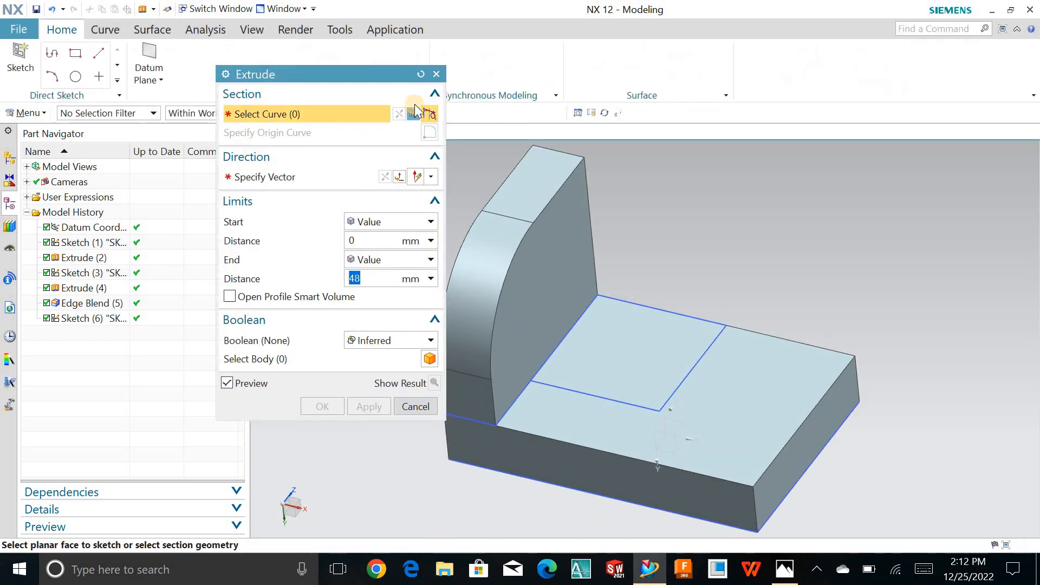
- Extrude the rectangle beside the upright wall 28 mm upward, united with the body
click(675, 390)
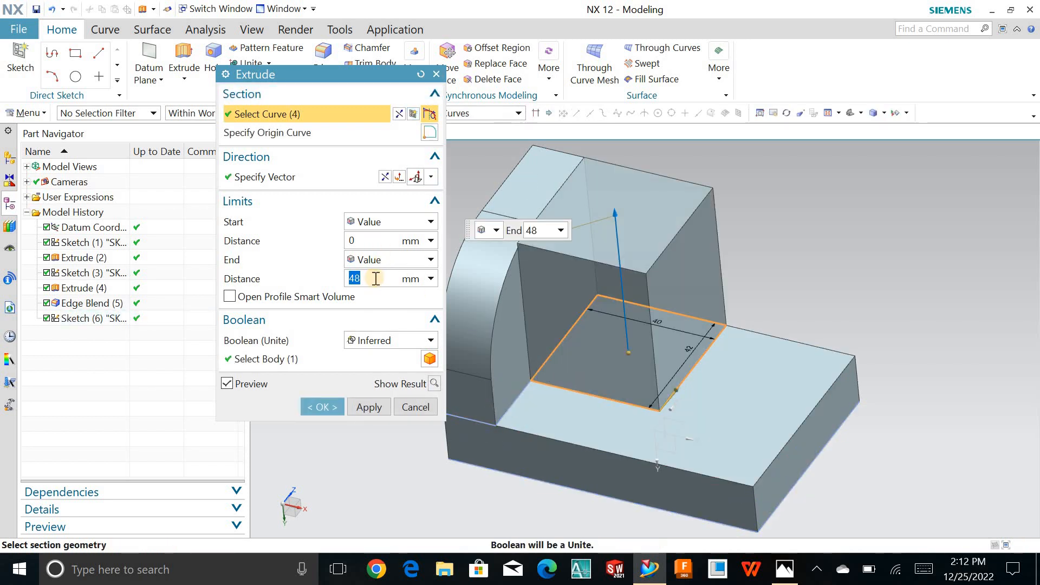
text(28)
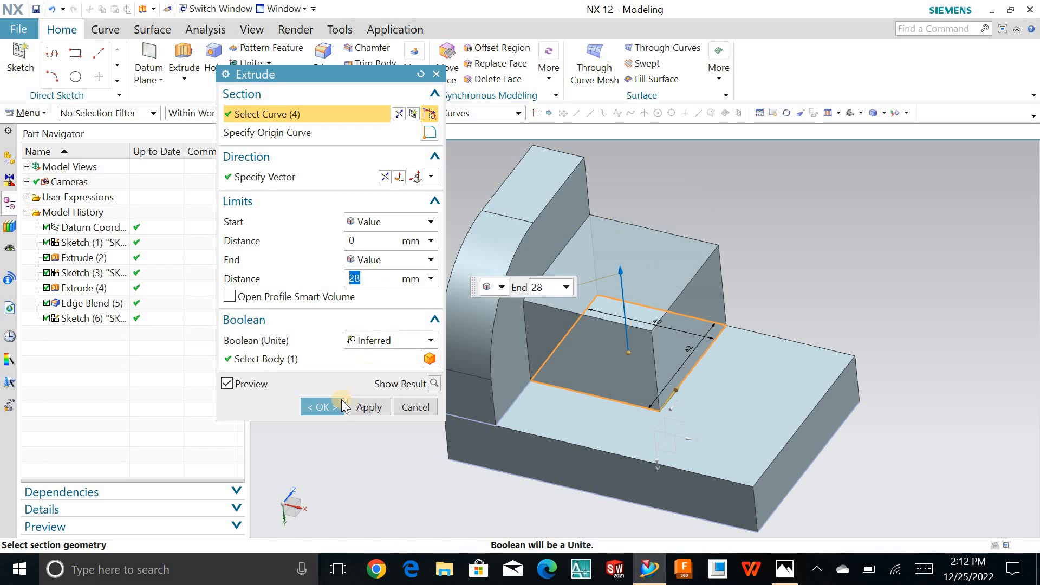
click(323, 407)
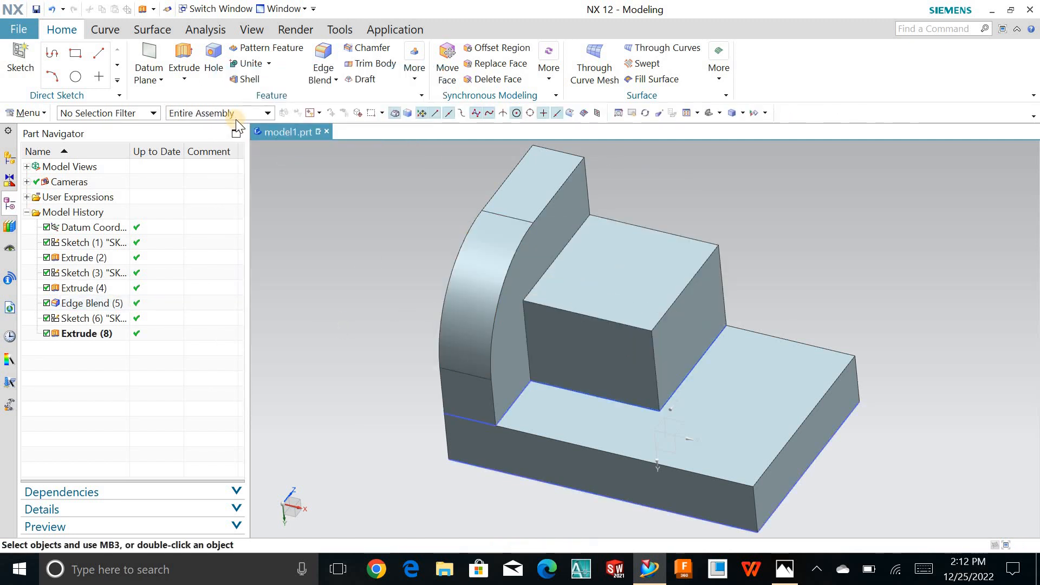
- Start a new sketch on the block's front face
click(25, 64)
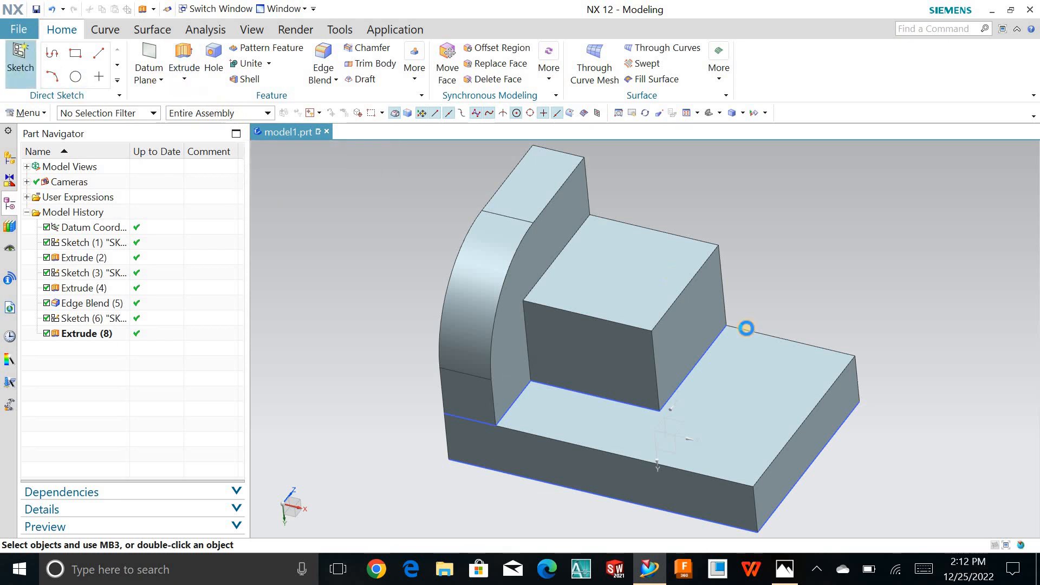
click(598, 331)
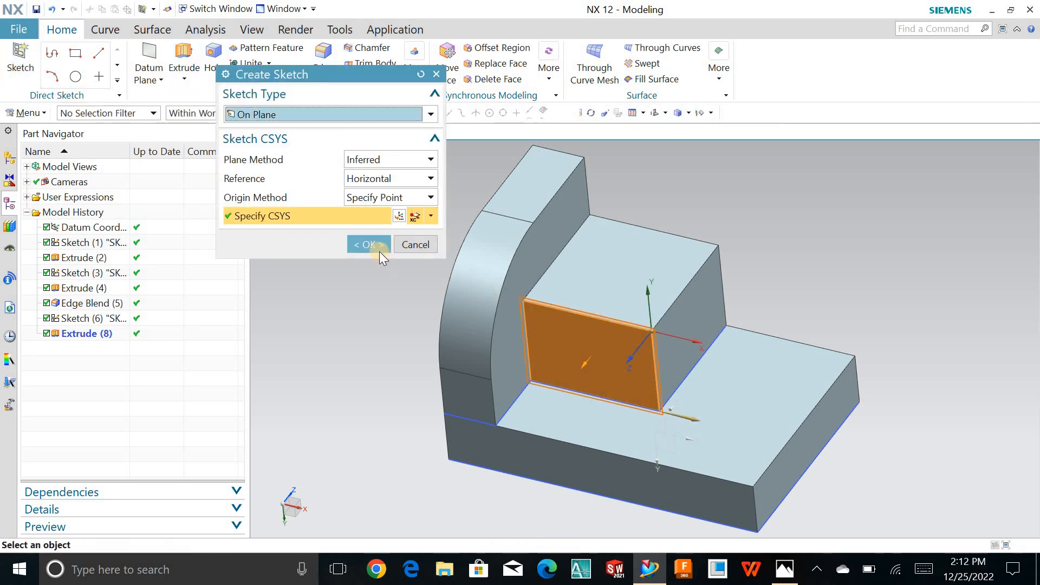
click(372, 244)
- Check the groove in the reference drawing and sketch a circle about 19 mm in diameter centred on the midpoint of the block's upper edge
click(774, 569)
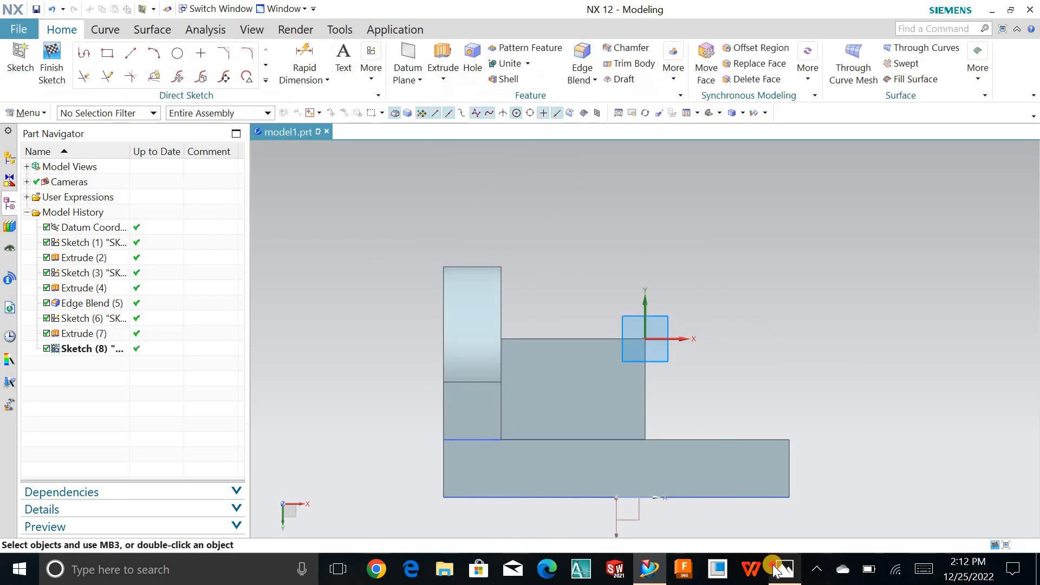
click(786, 569)
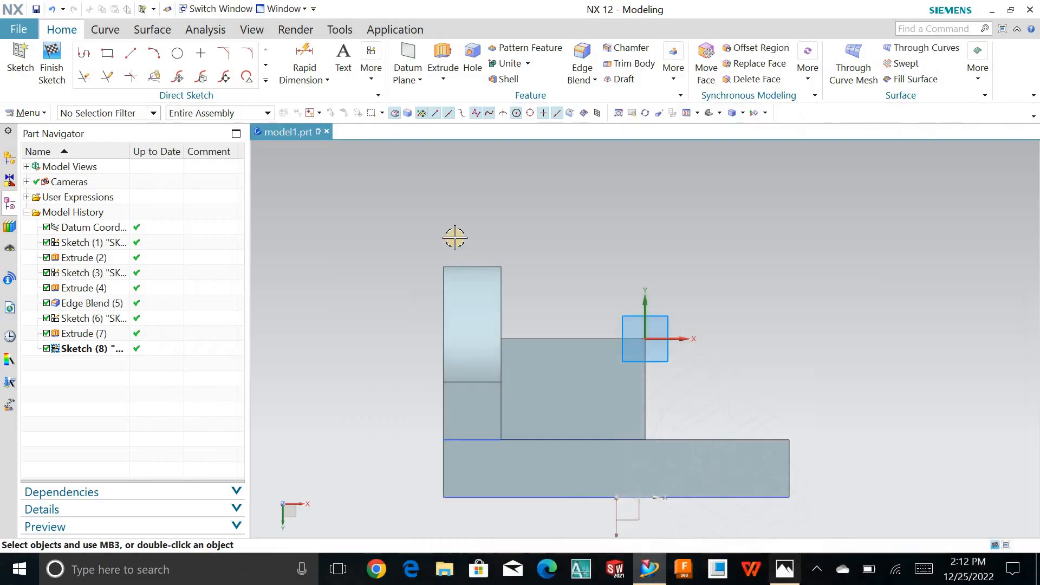
click(177, 53)
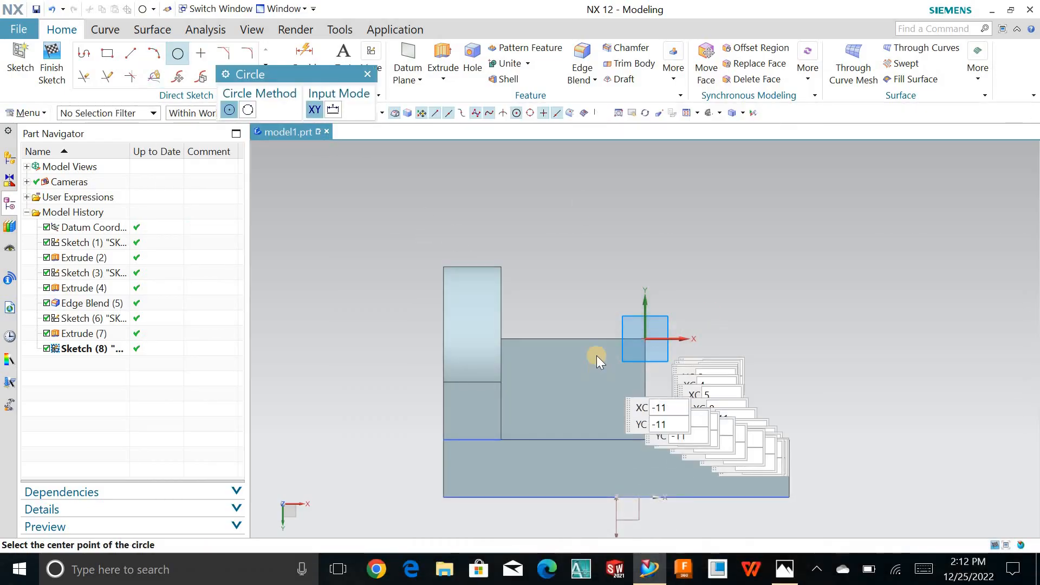
click(566, 333)
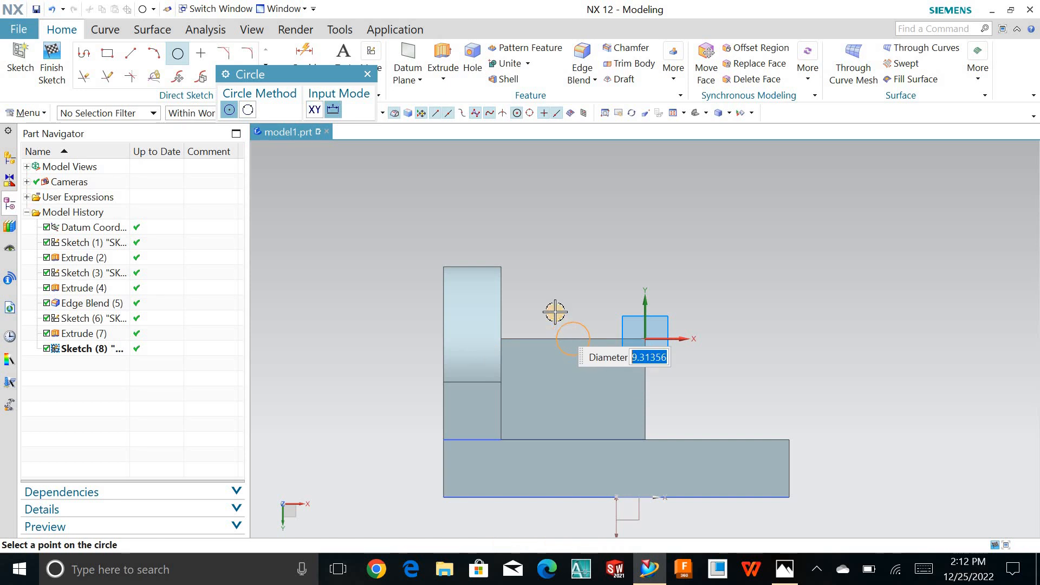
click(545, 311)
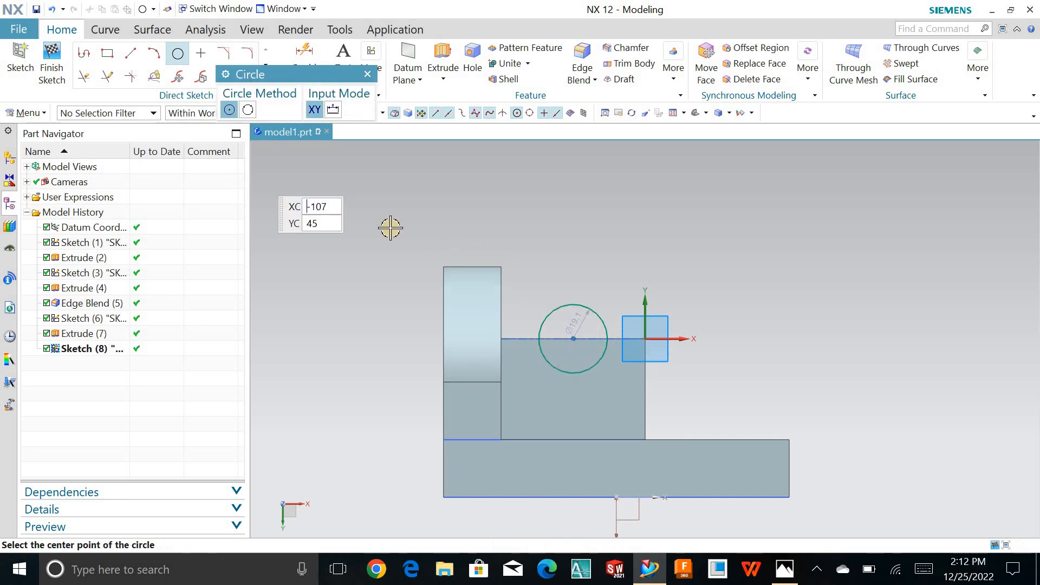
key(Escape)
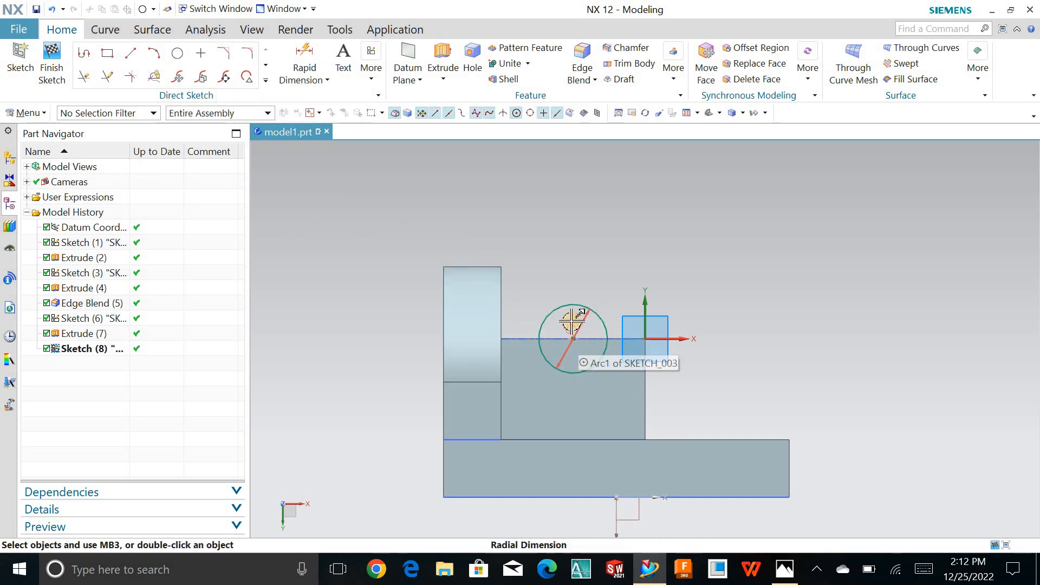
- Set the circle's diameter to 24 mm and finish the sketch
double_click(574, 322)
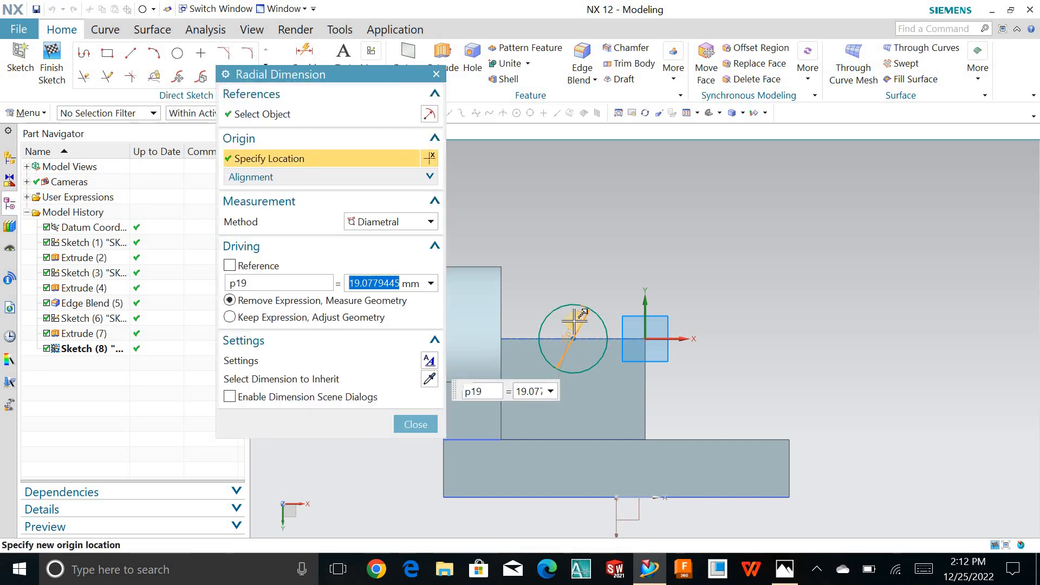
text(24)
key(Return)
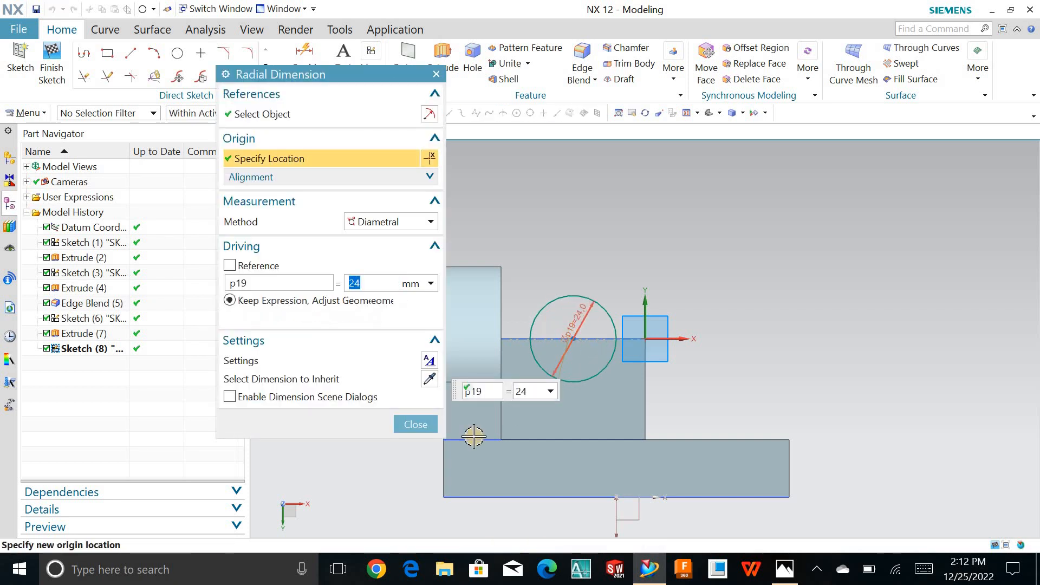
click(415, 424)
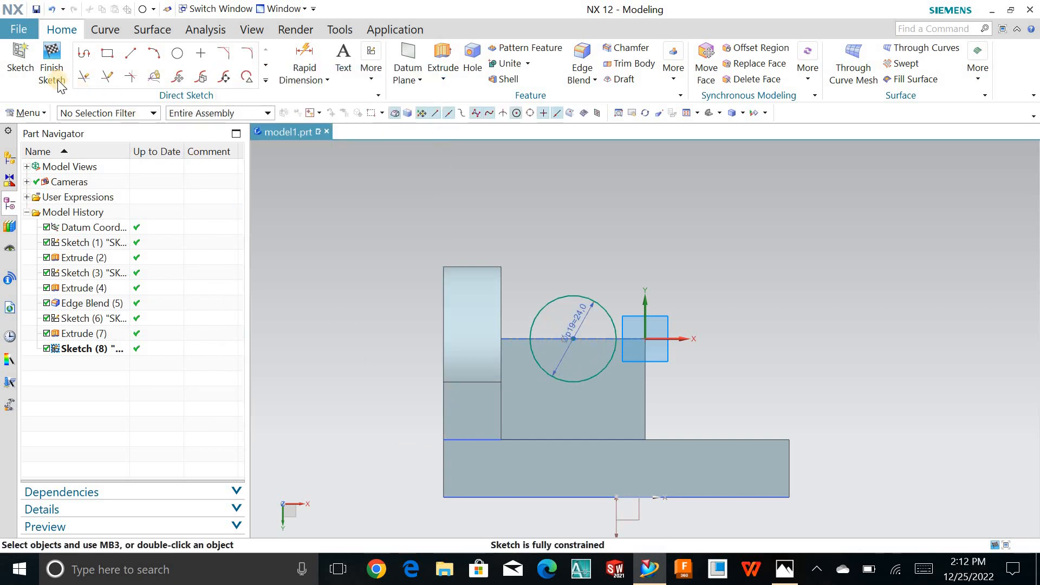
click(57, 79)
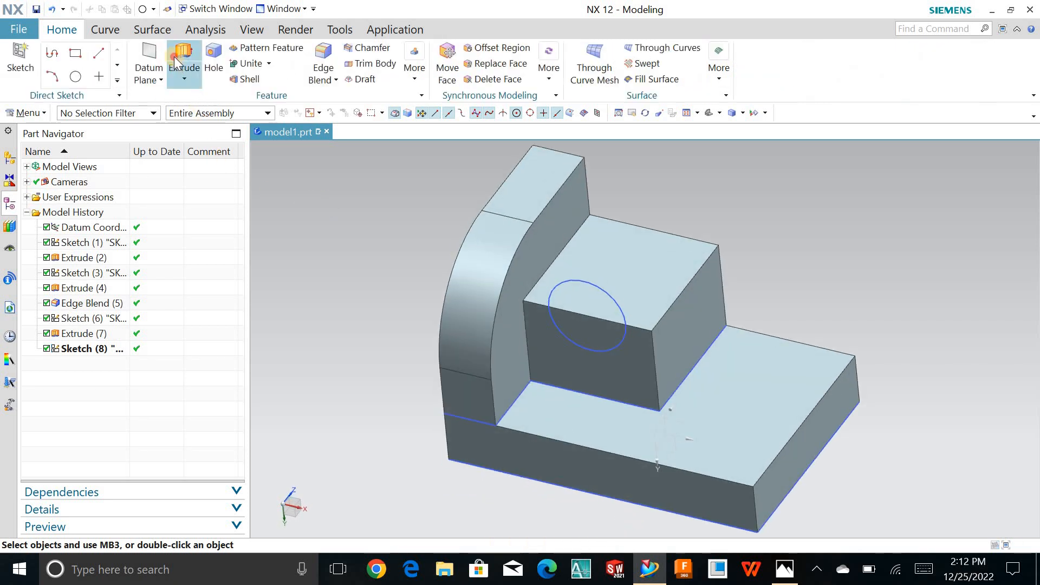
- Extrude the circle into the block with Subtract, direction reversed, start limit Through All and end distance 28 mm
click(182, 61)
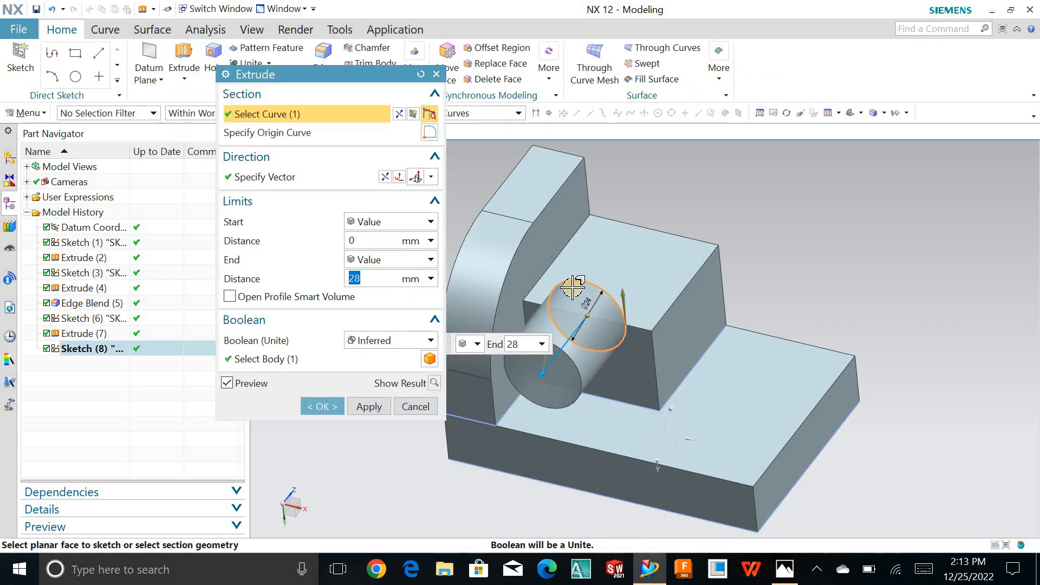
click(388, 181)
click(395, 340)
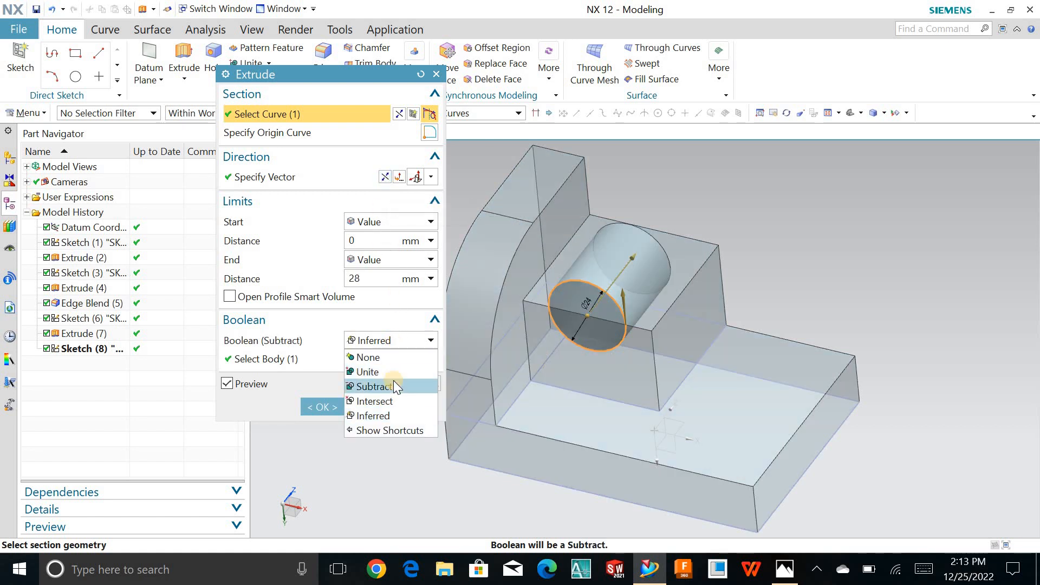
click(394, 382)
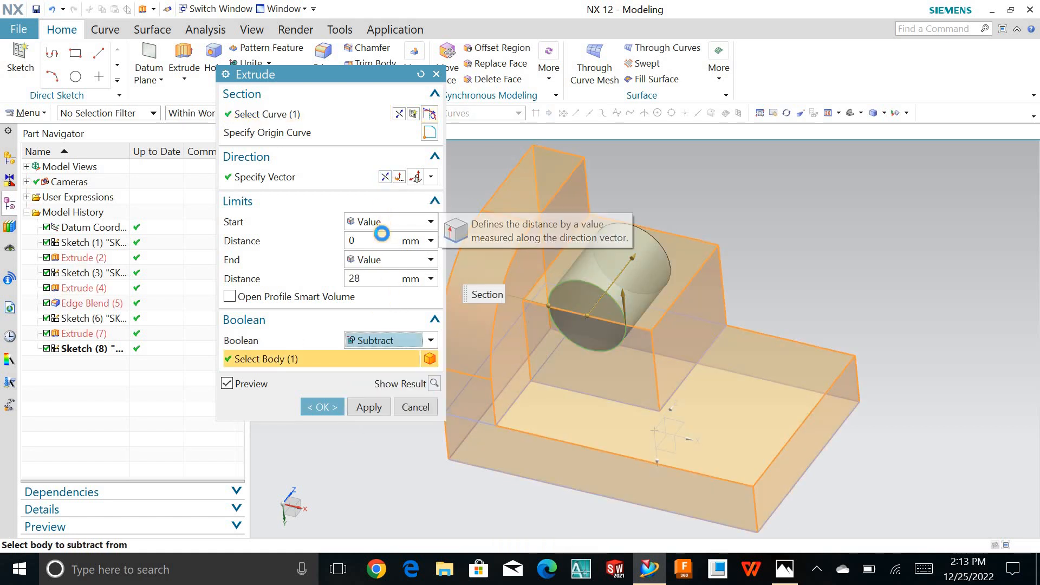
click(382, 226)
click(392, 313)
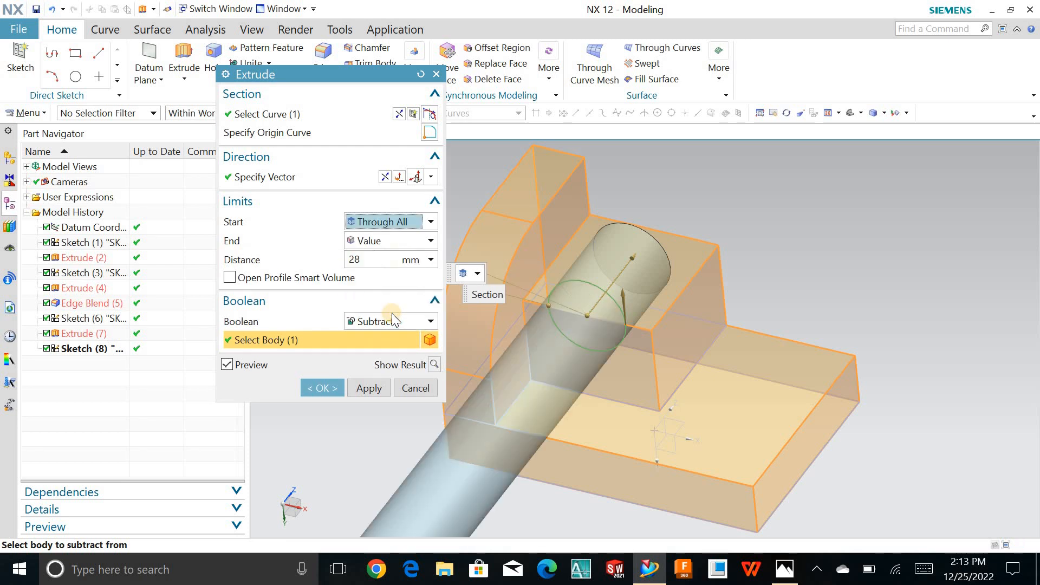
click(323, 387)
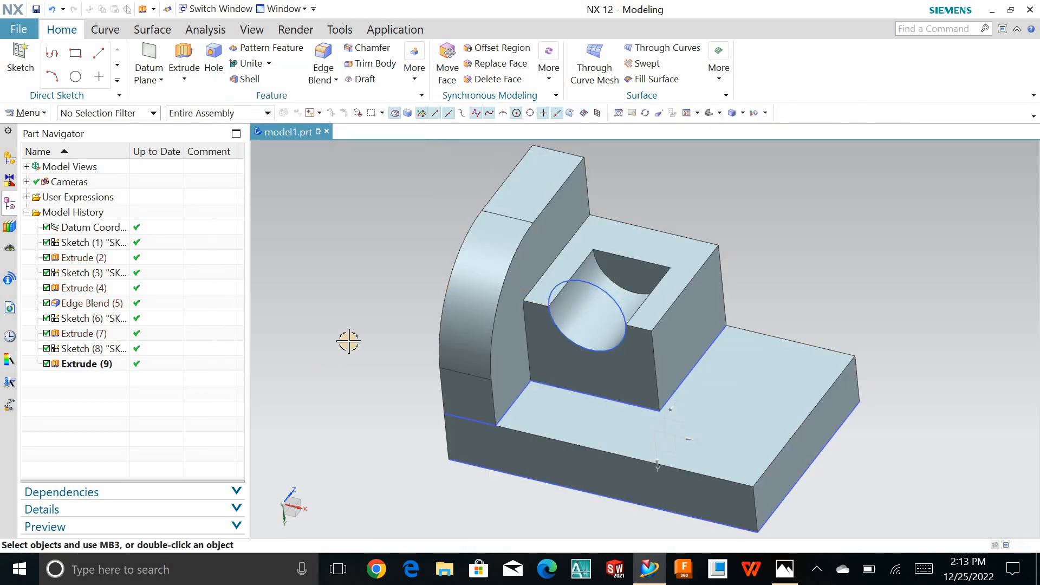
- Edit the circular cut and extend its end limit past the block's rear face
double_click(108, 363)
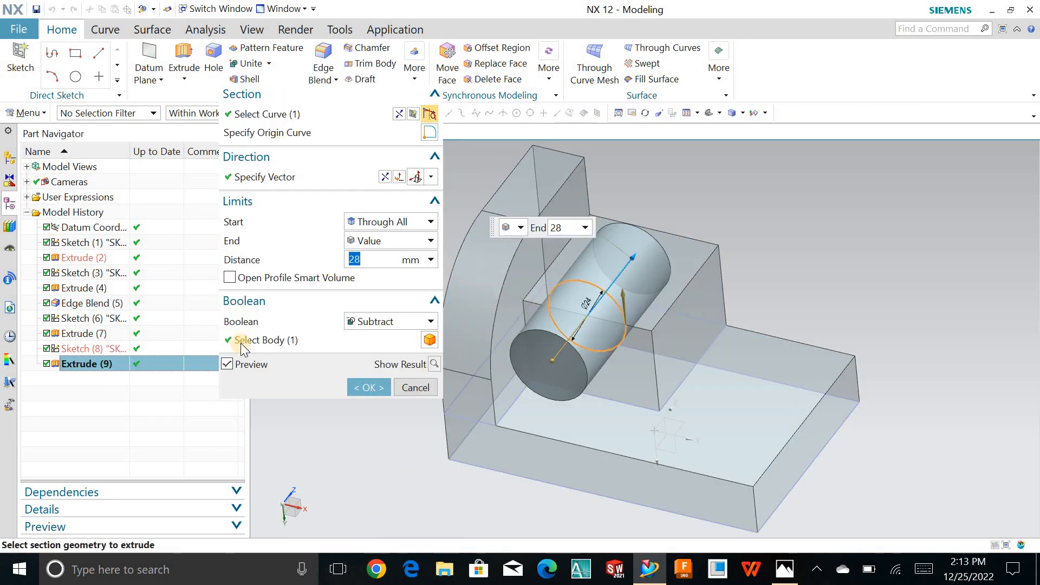
drag(634, 257, 674, 203)
click(368, 386)
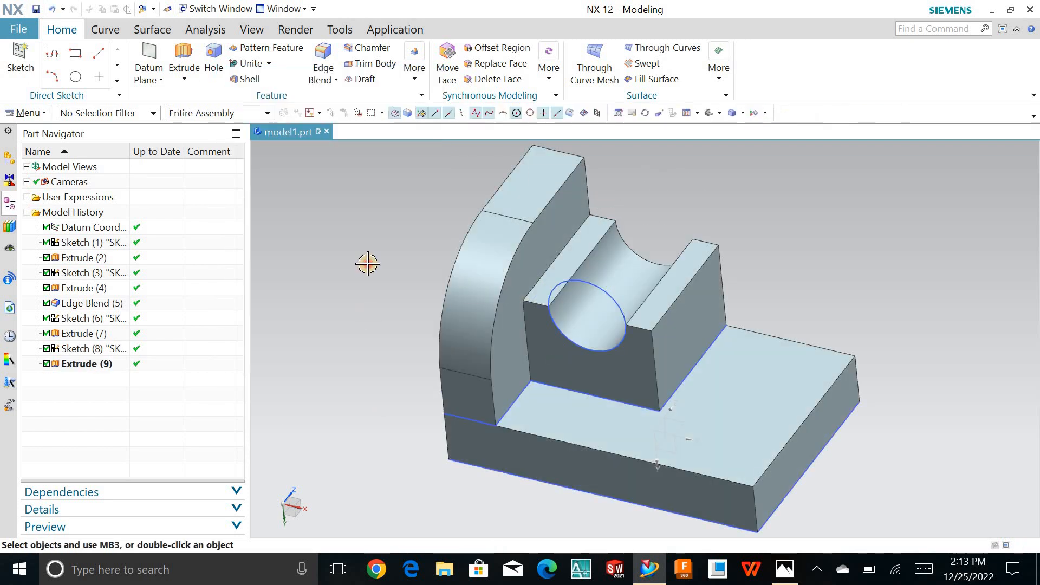
- Hide the circle sketch, the upright wall's sketch and the block's rectangle sketch
click(600, 282)
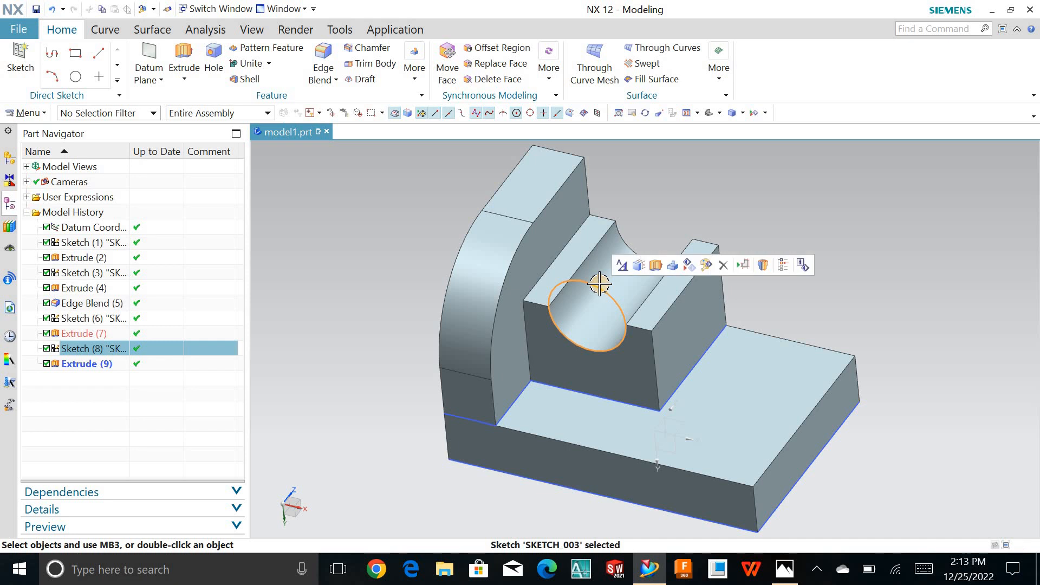
key(ctrl+b)
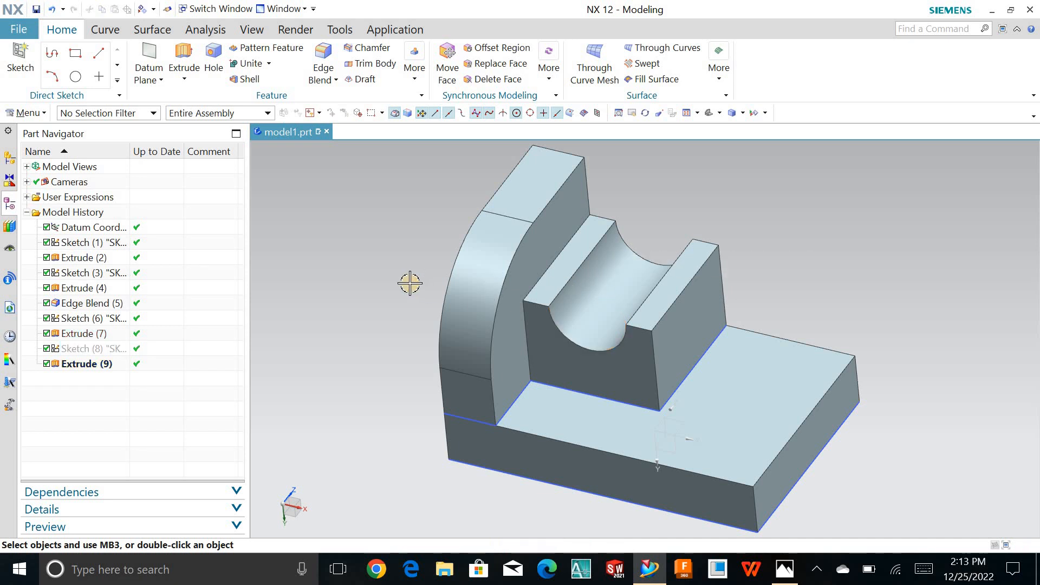
click(528, 384)
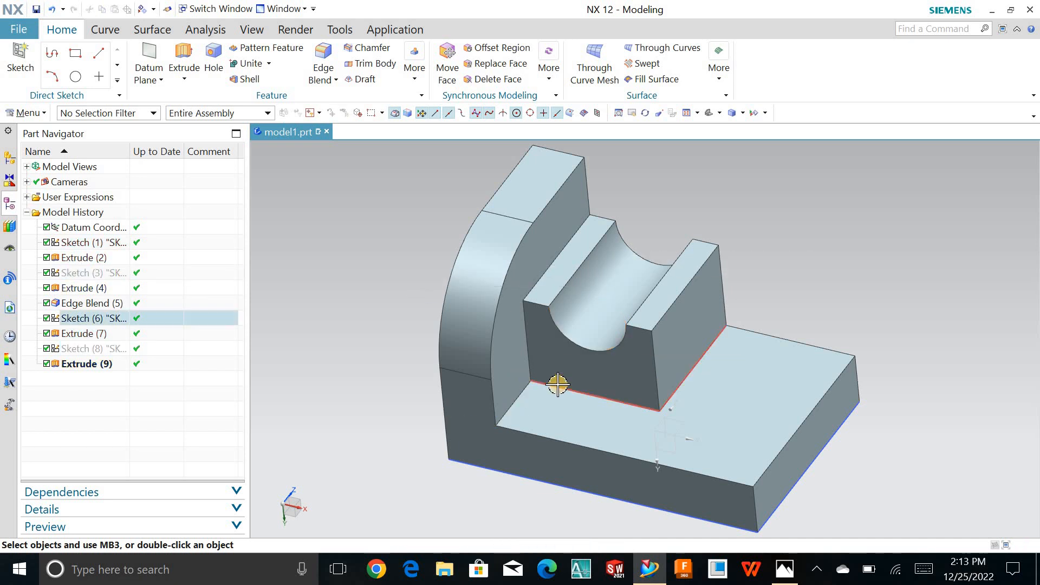
key(ctrl+b)
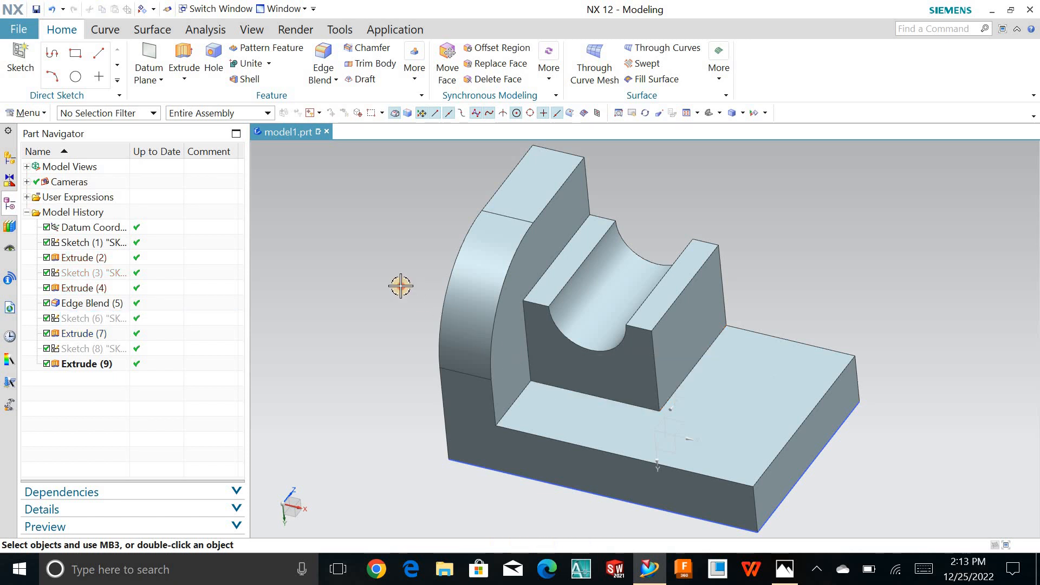
- Start a new sketch on the base plate's exposed upper face beside the grooved block
click(6, 49)
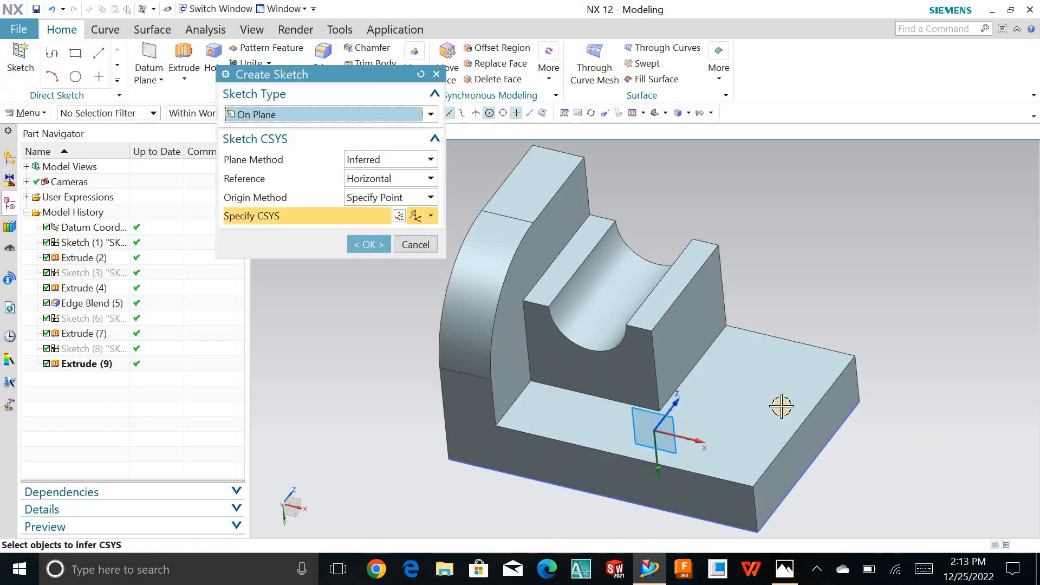
click(657, 367)
middle_click(326, 244)
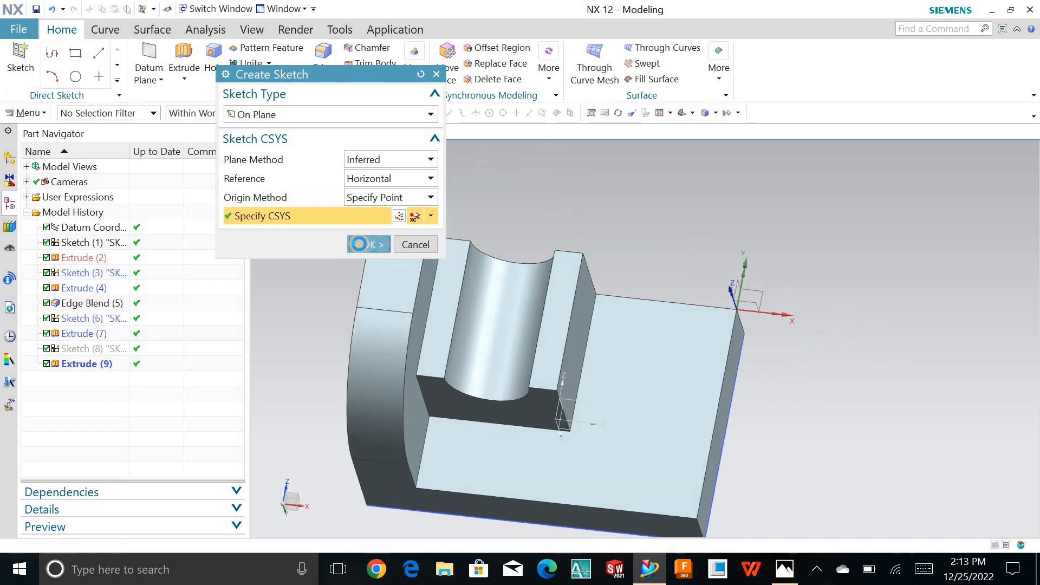
- Sketch a rectangle about 23 by 13.5 mm inward from the plate's outer end edge, and a circle of equal diameter centred on its inner side
scroll(596, 450, up, 4)
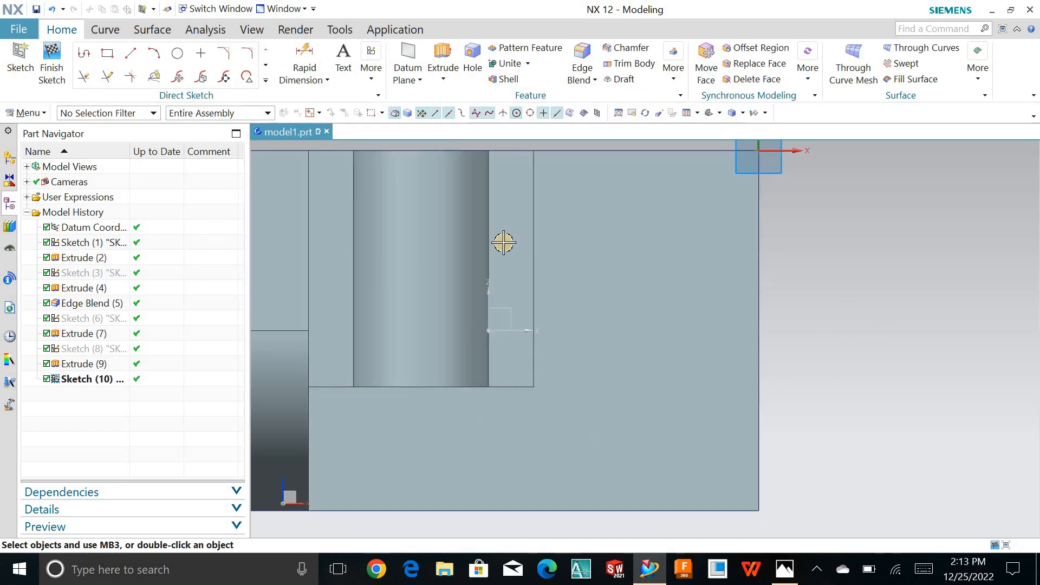
click(108, 54)
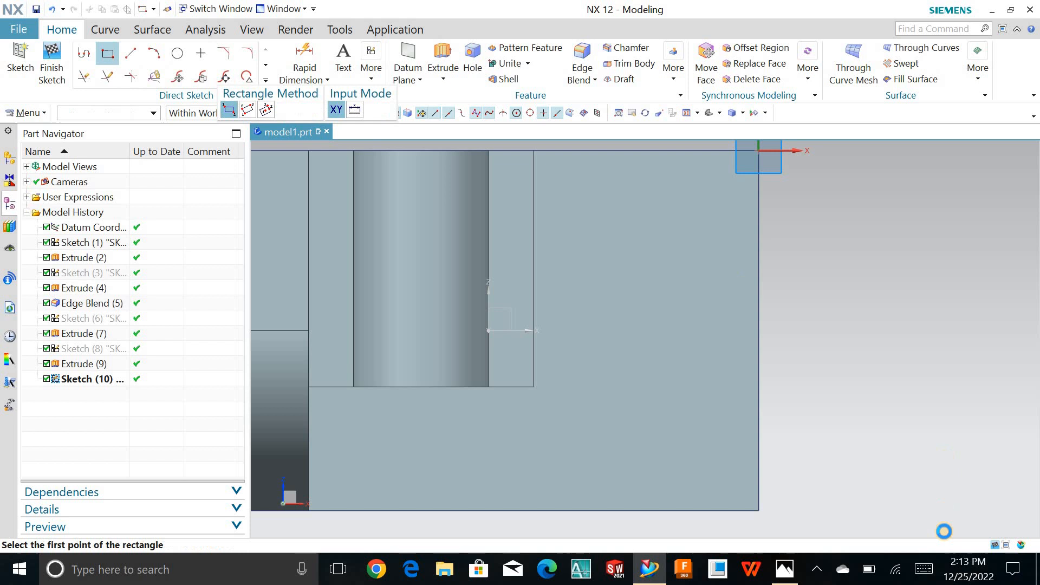
click(757, 441)
click(629, 365)
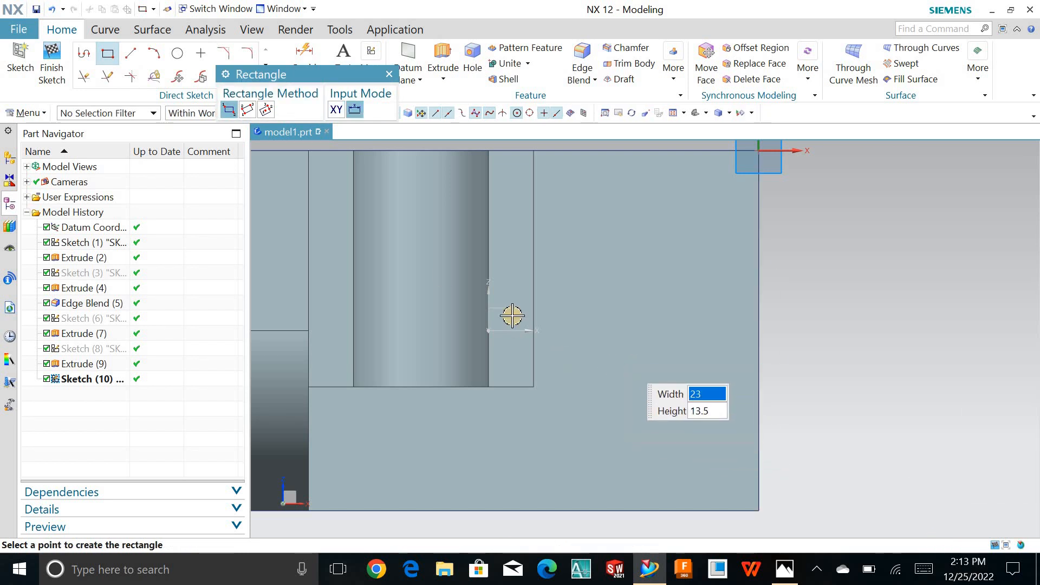
key(o)
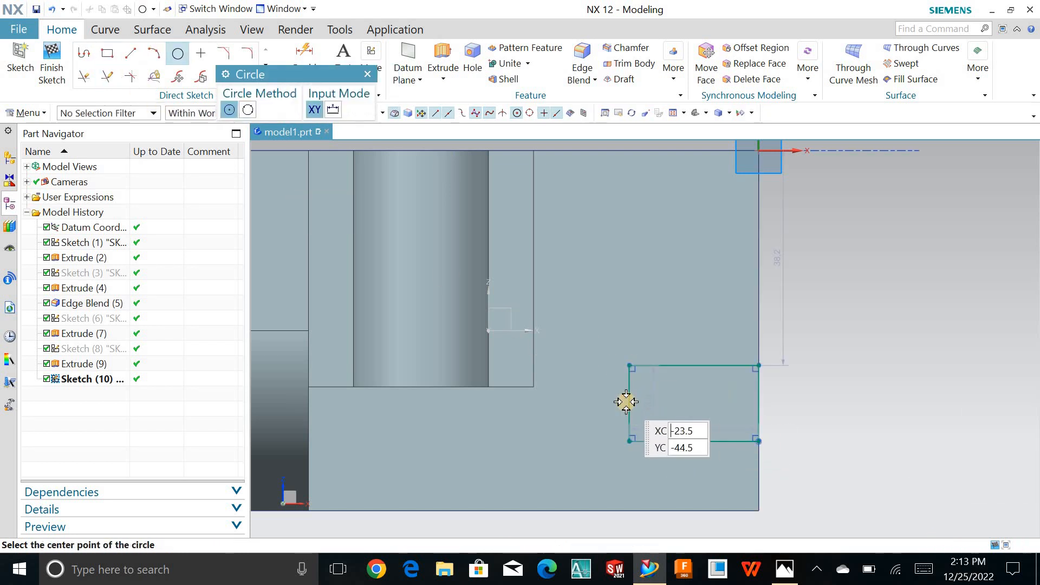
click(627, 370)
click(630, 366)
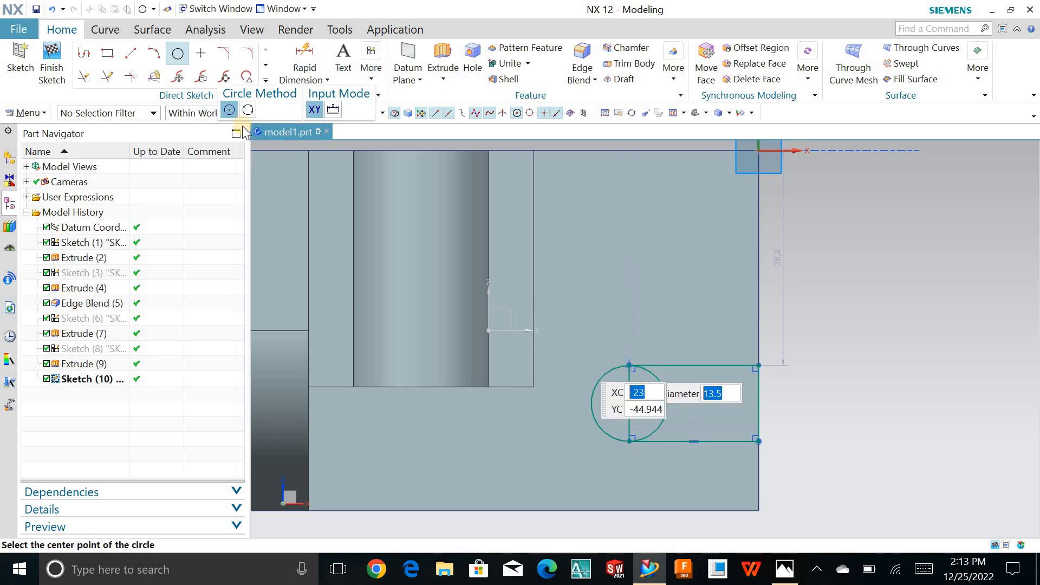
- Trim the rectangle's inner side and the circle's inside arc to leave a slot outline with a rounded end
click(109, 76)
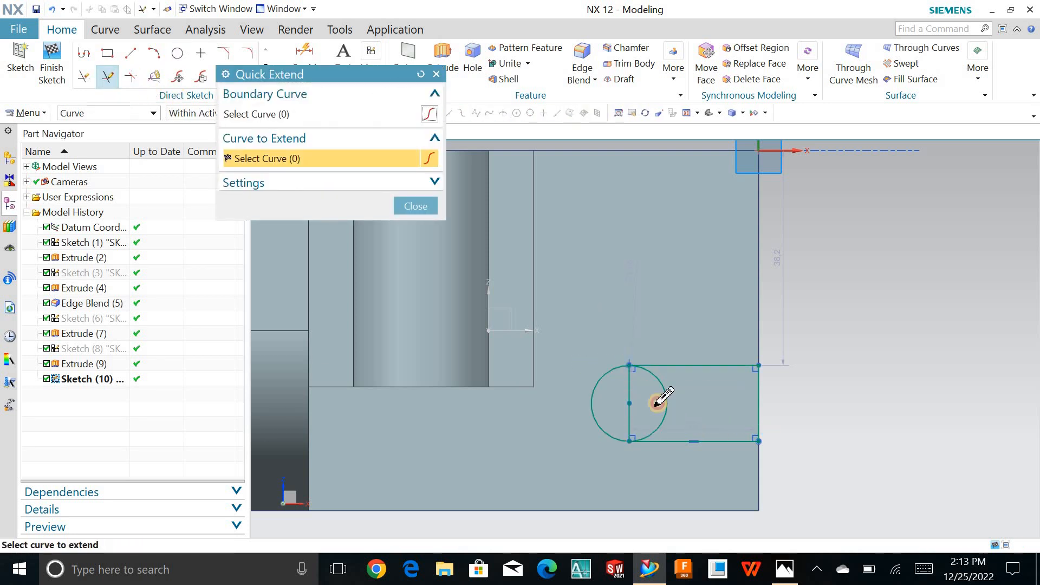
drag(626, 391, 626, 389)
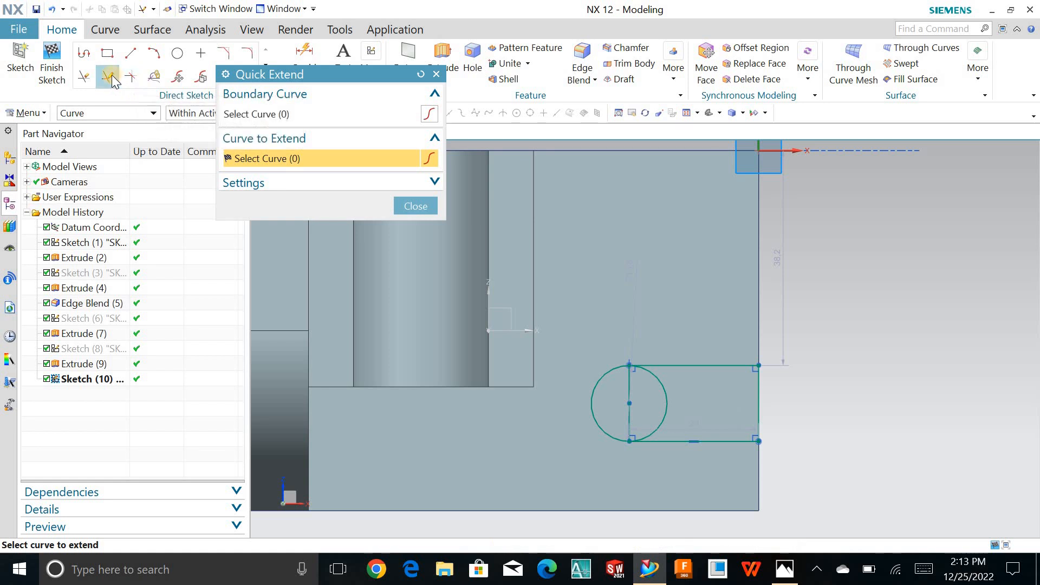
click(154, 78)
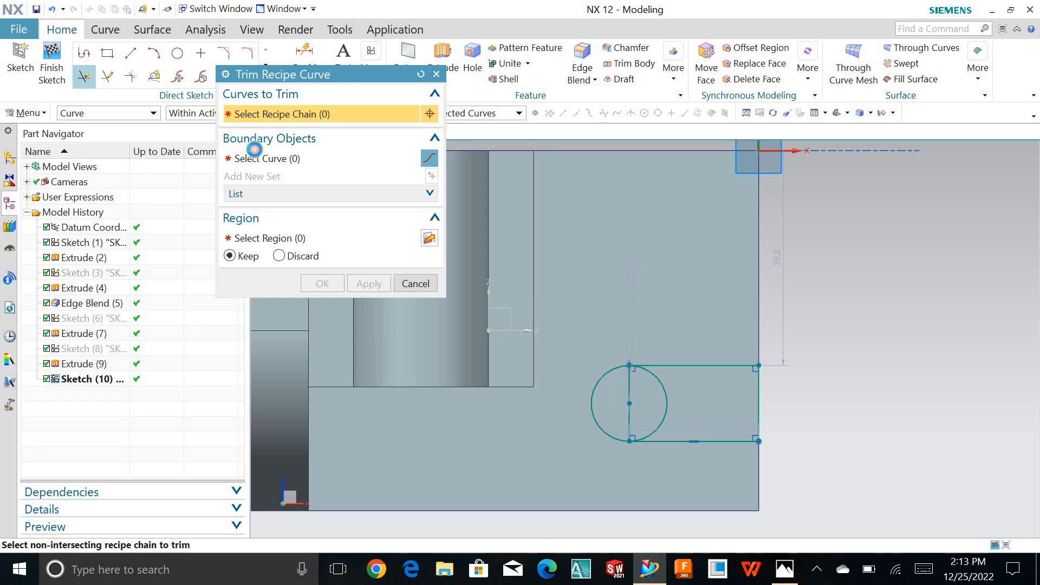
click(634, 395)
click(663, 391)
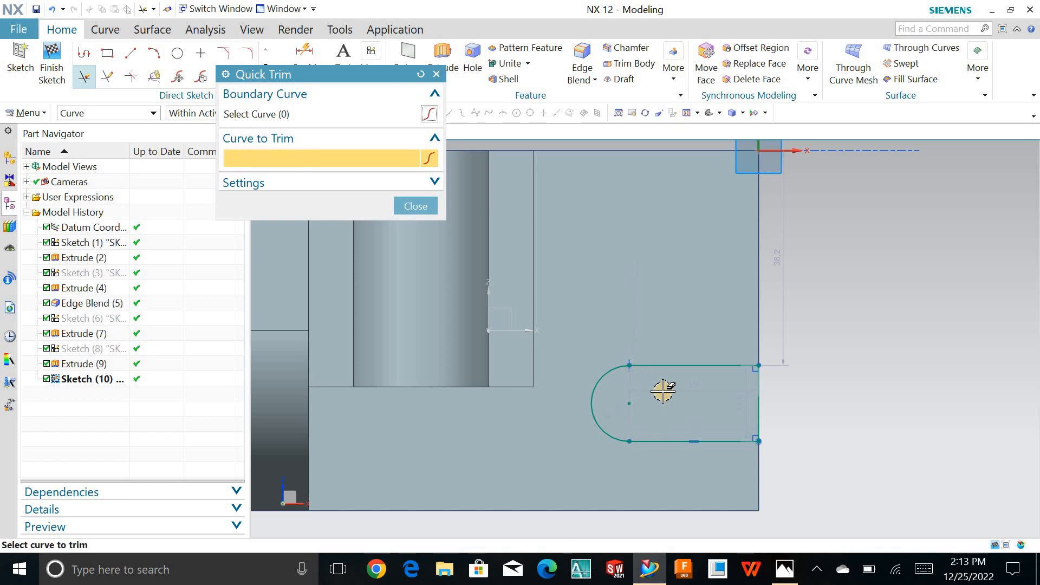
click(407, 202)
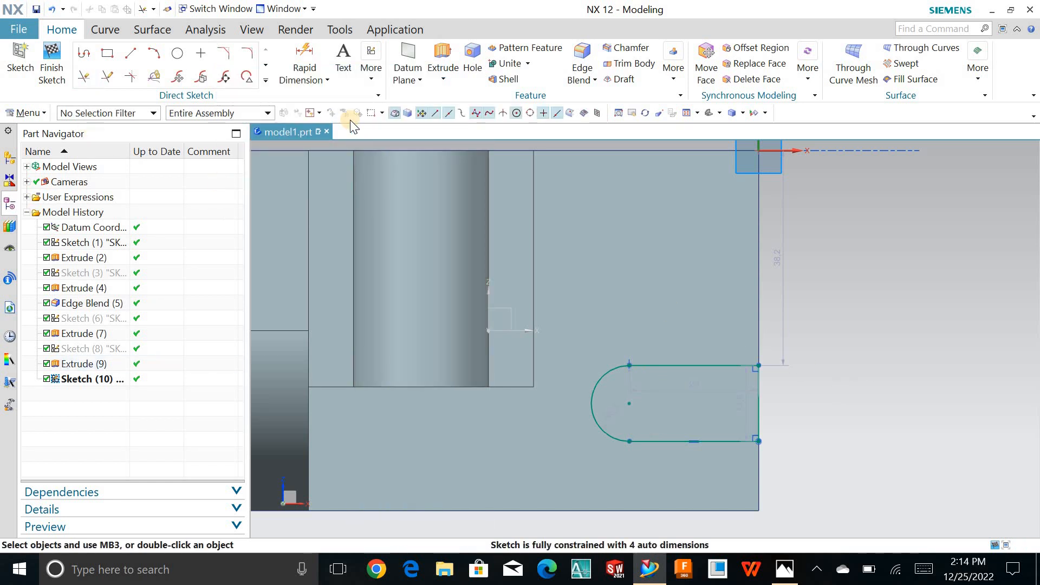
click(303, 76)
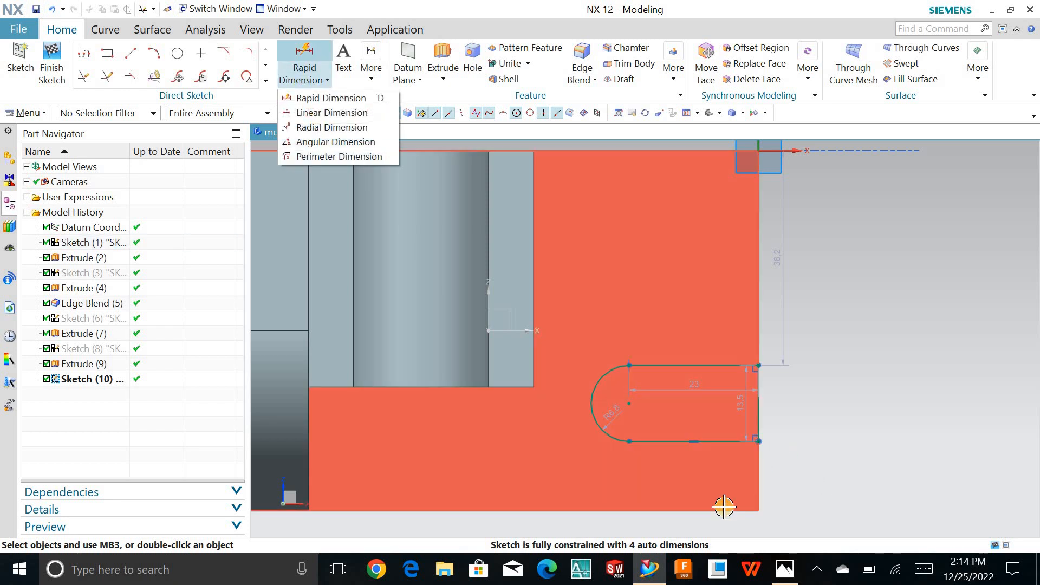
click(783, 571)
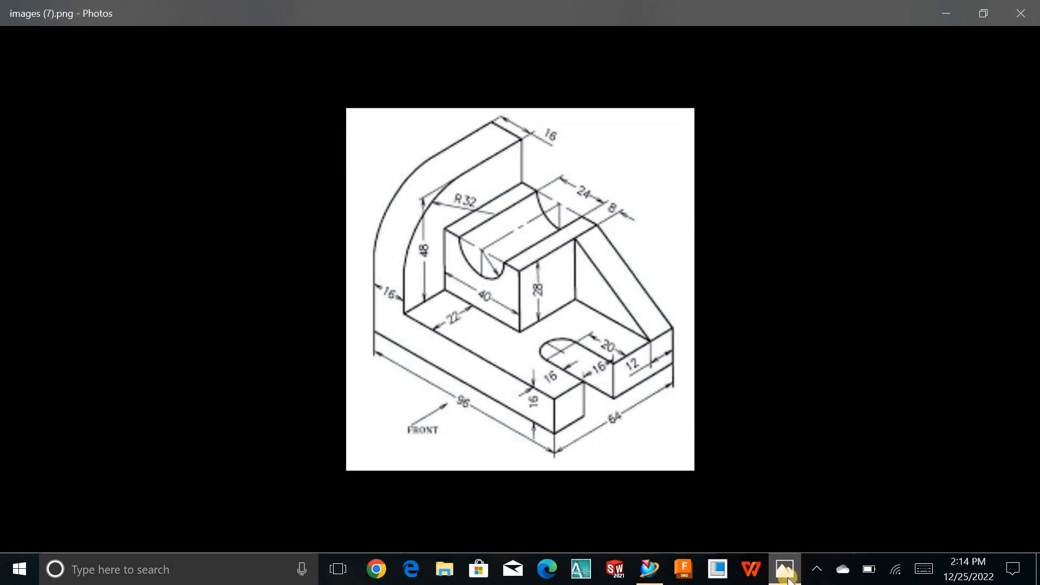
click(788, 577)
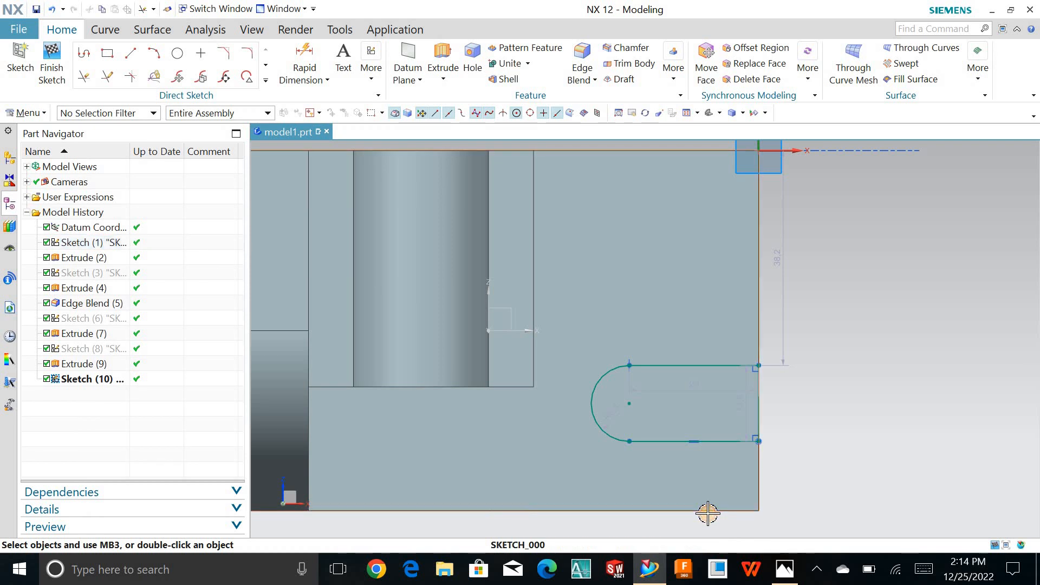
click(708, 511)
click(714, 441)
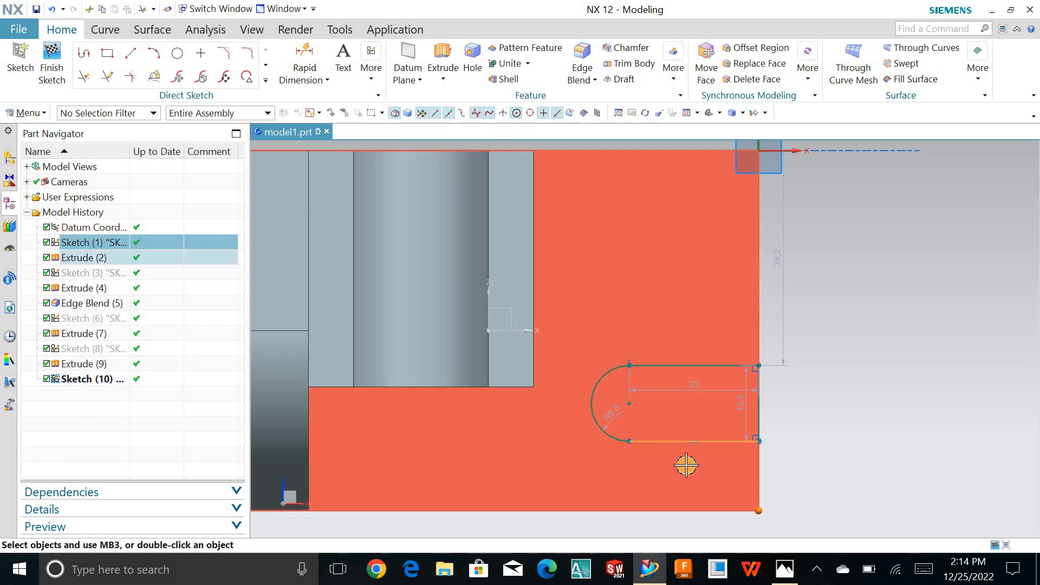
key(Escape)
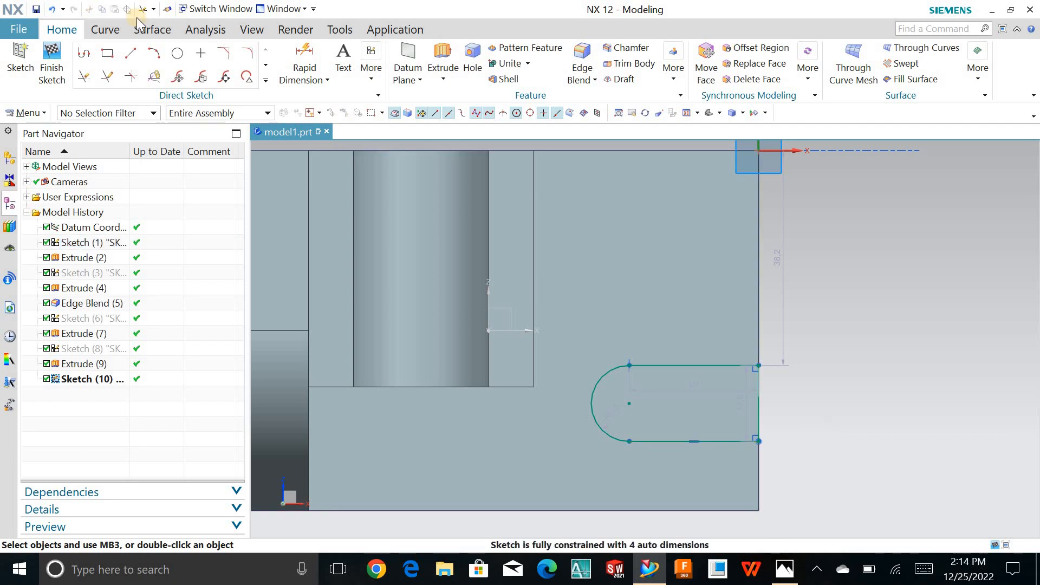
- Dimension the distance between the plate's front edge and the slot's nearer straight side as 16 mm with Rapid Dimension
click(325, 82)
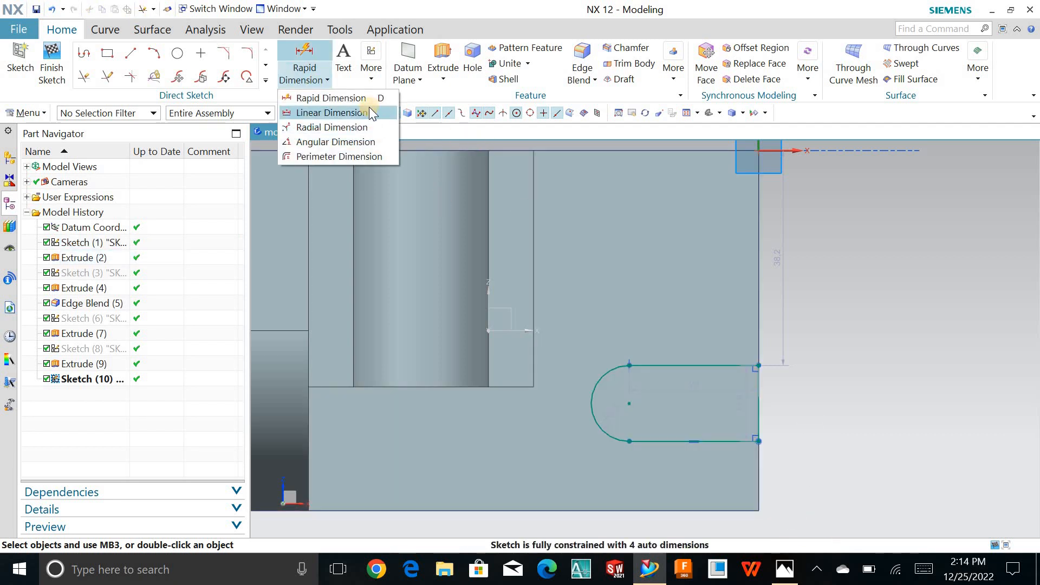
click(328, 98)
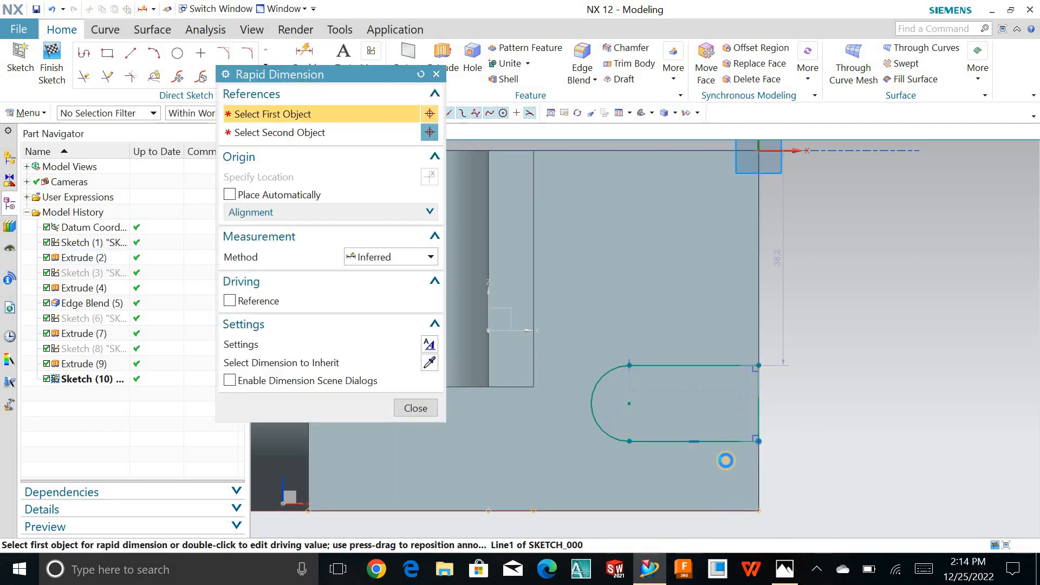
click(725, 459)
click(722, 440)
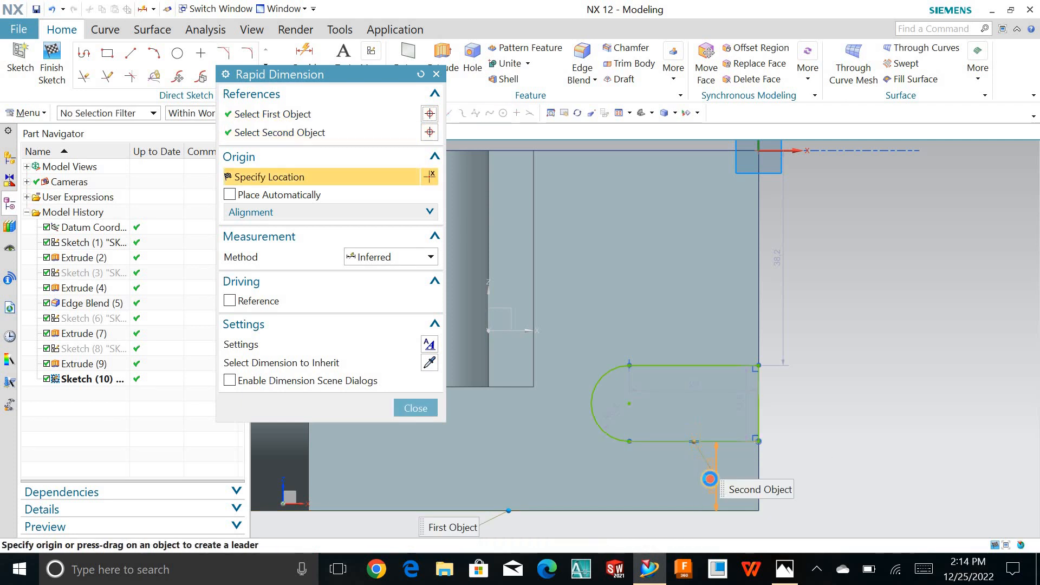
click(661, 476)
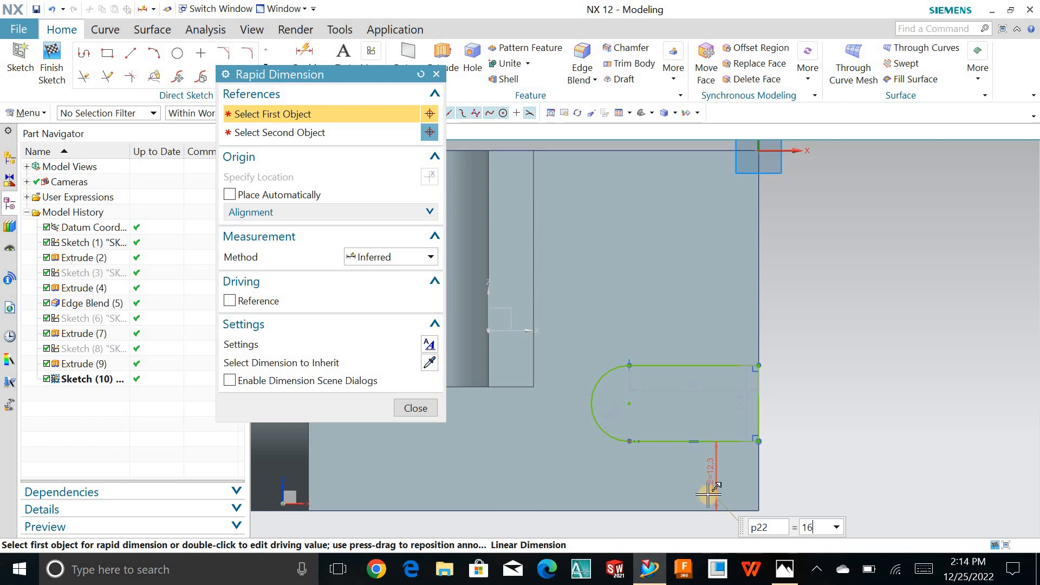
text(16)
key(Return)
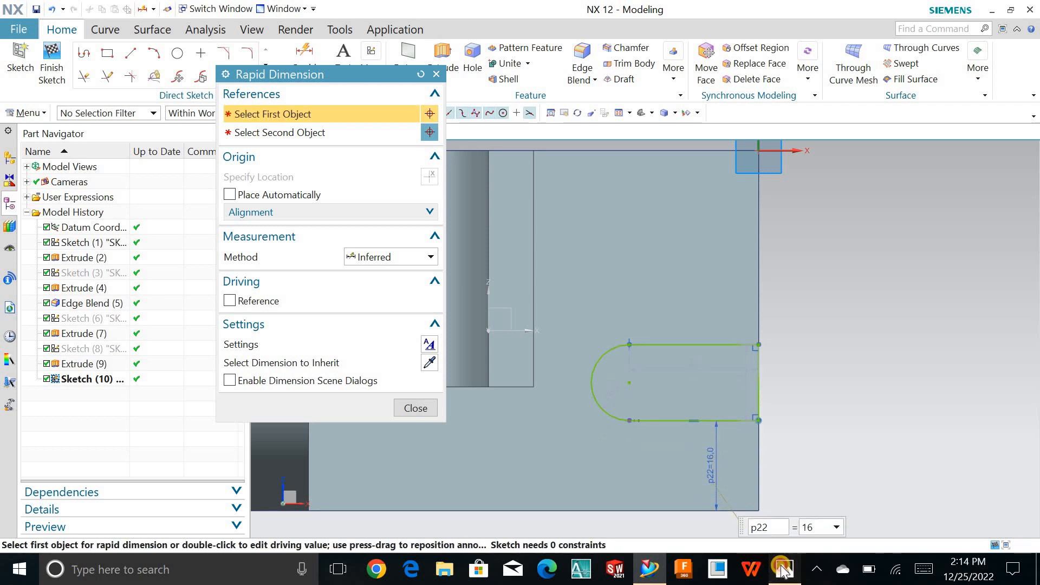
- Check the reference drawing and set the length of the slot's straight portion to 20 mm
click(784, 570)
click(784, 569)
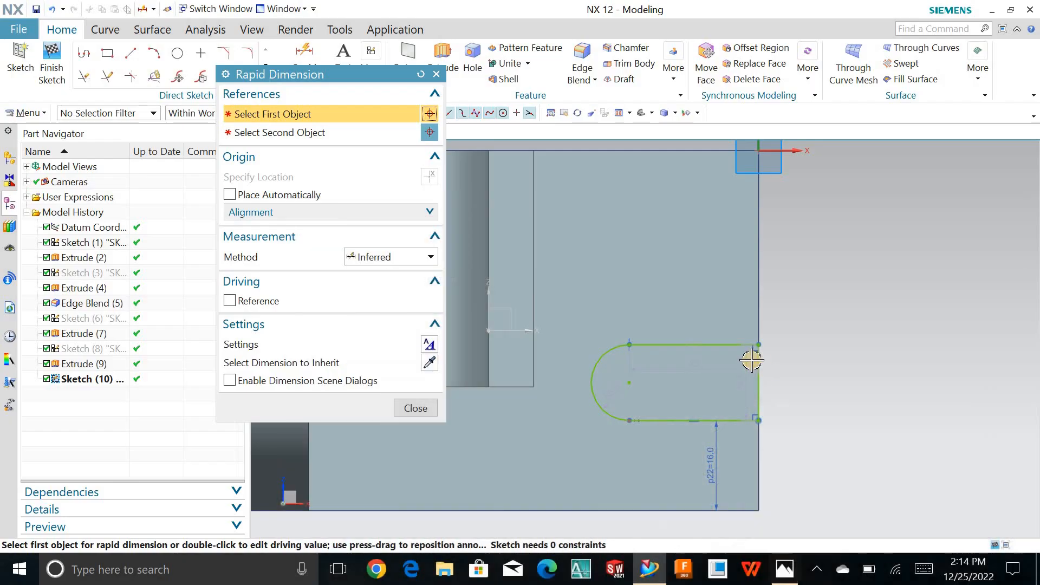
key(Escape)
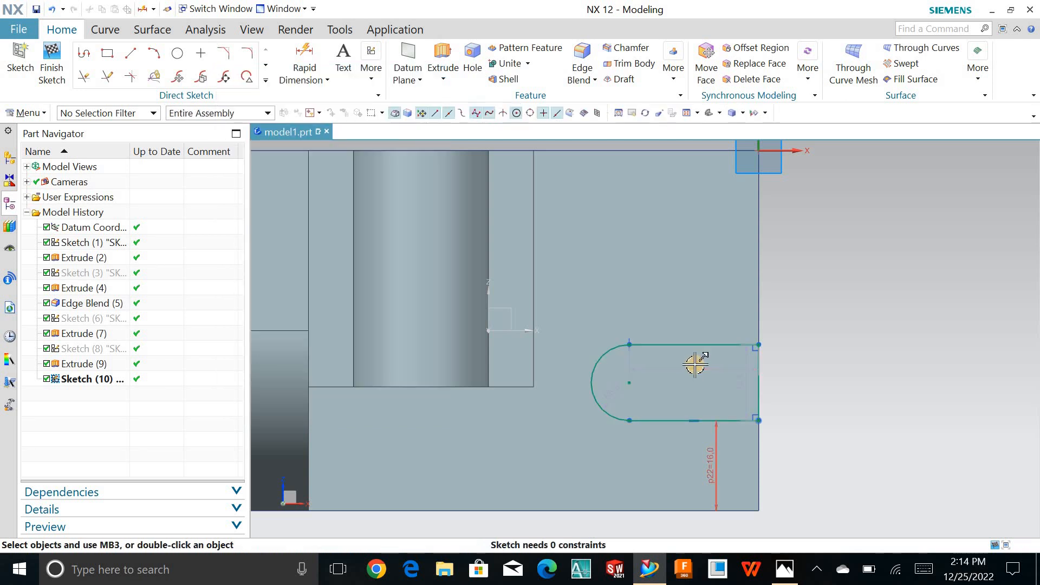
double_click(695, 364)
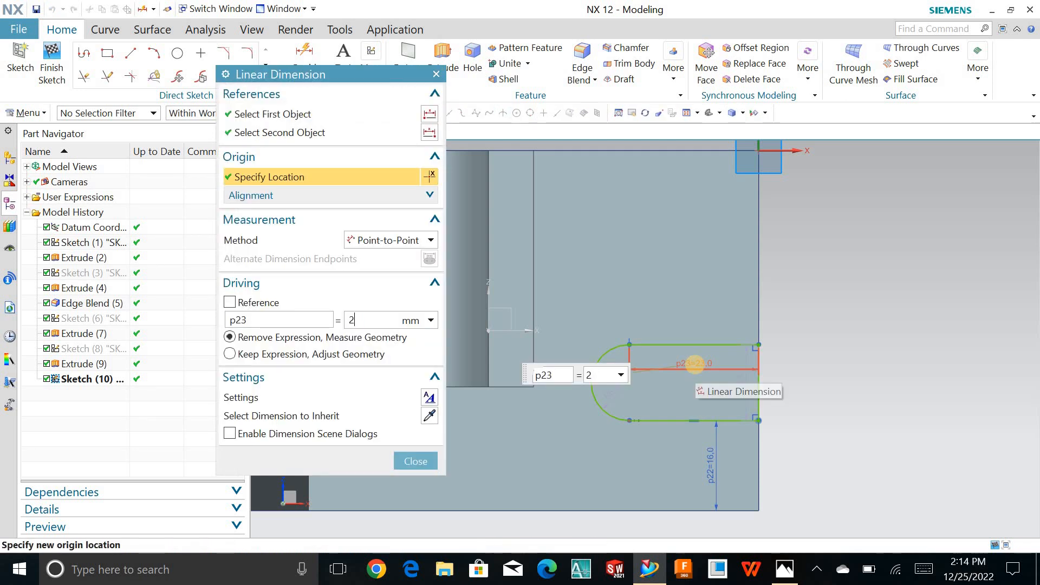
text(20)
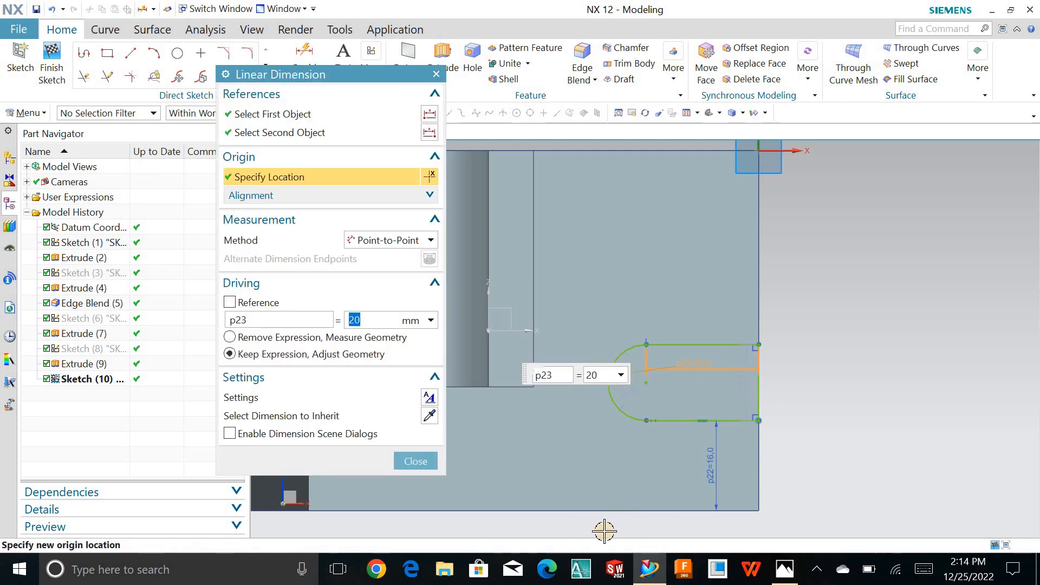
click(423, 460)
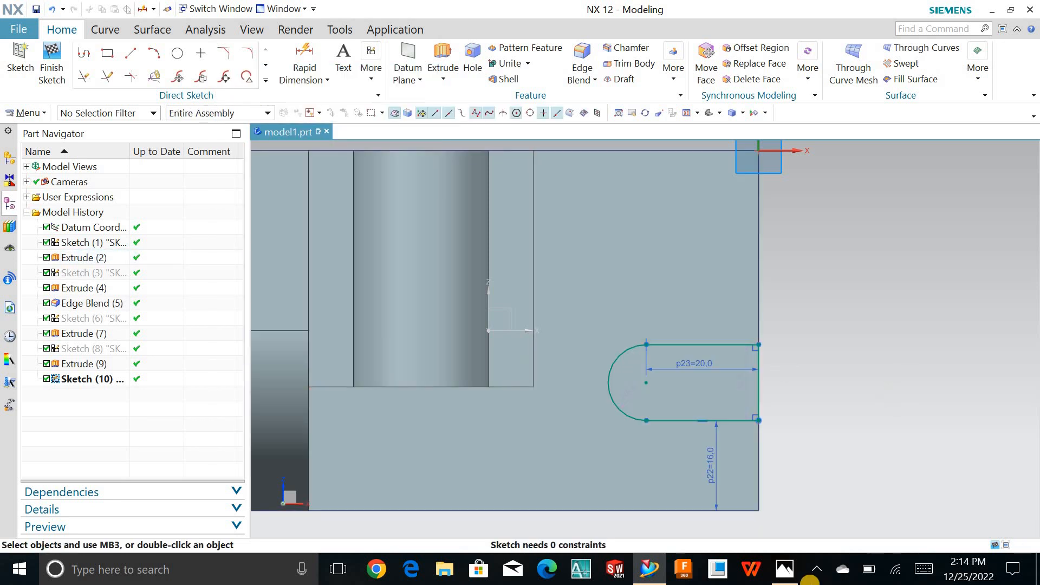
- Consult the reference drawing again and set the slot's width to 16 mm
click(791, 574)
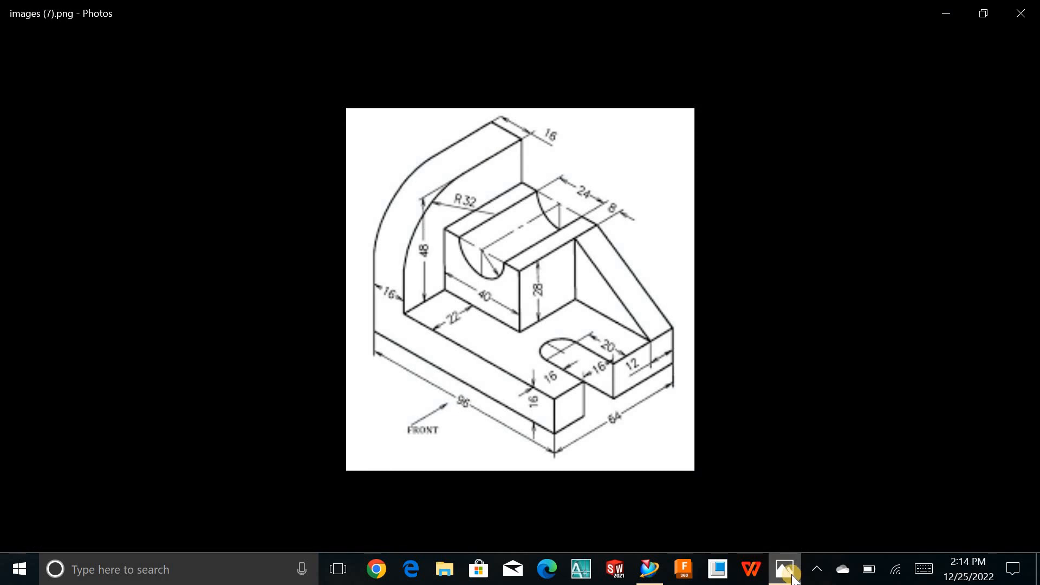
click(786, 569)
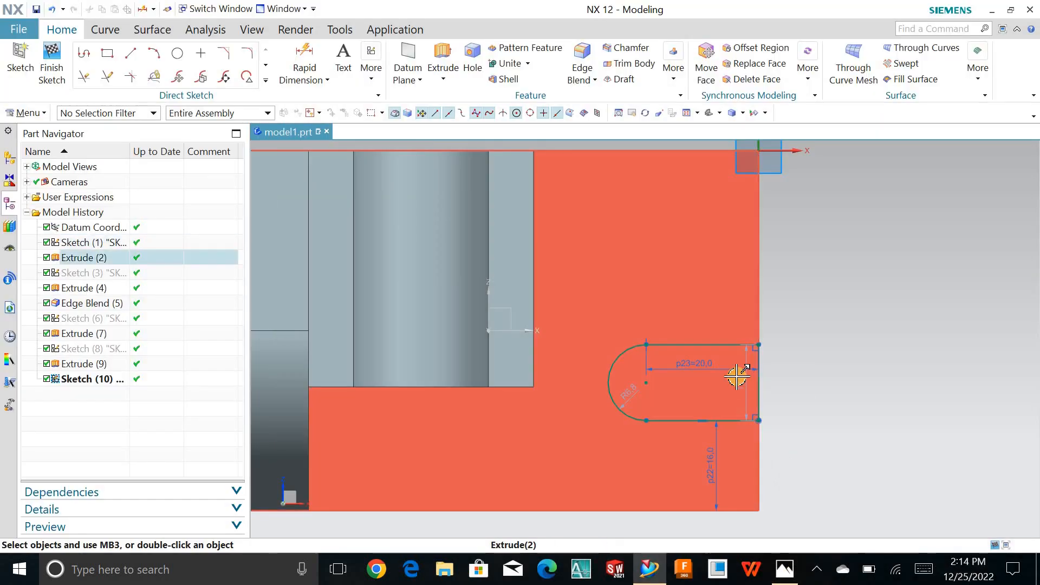
click(740, 381)
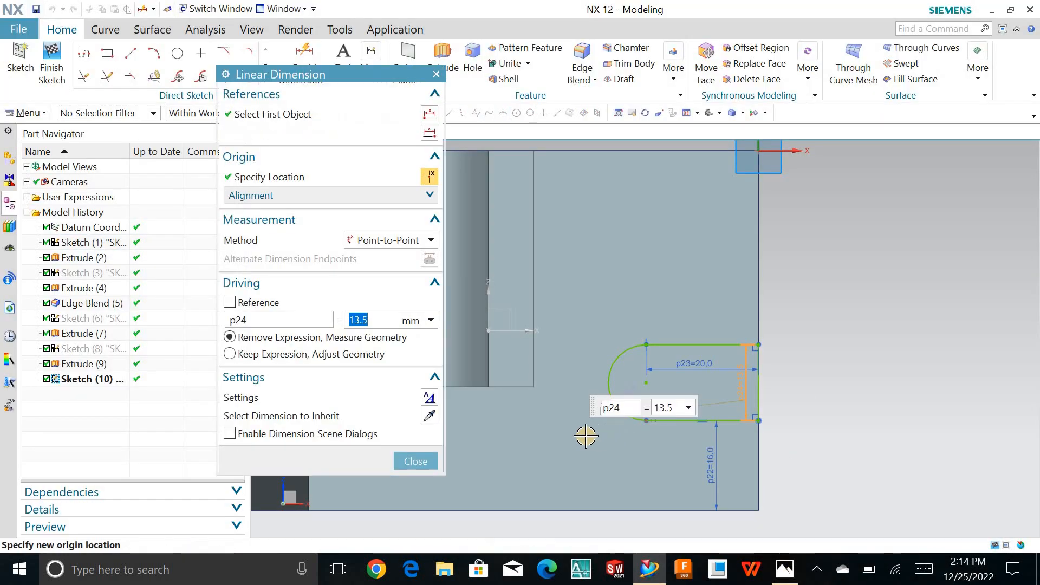
text(16)
key(Return)
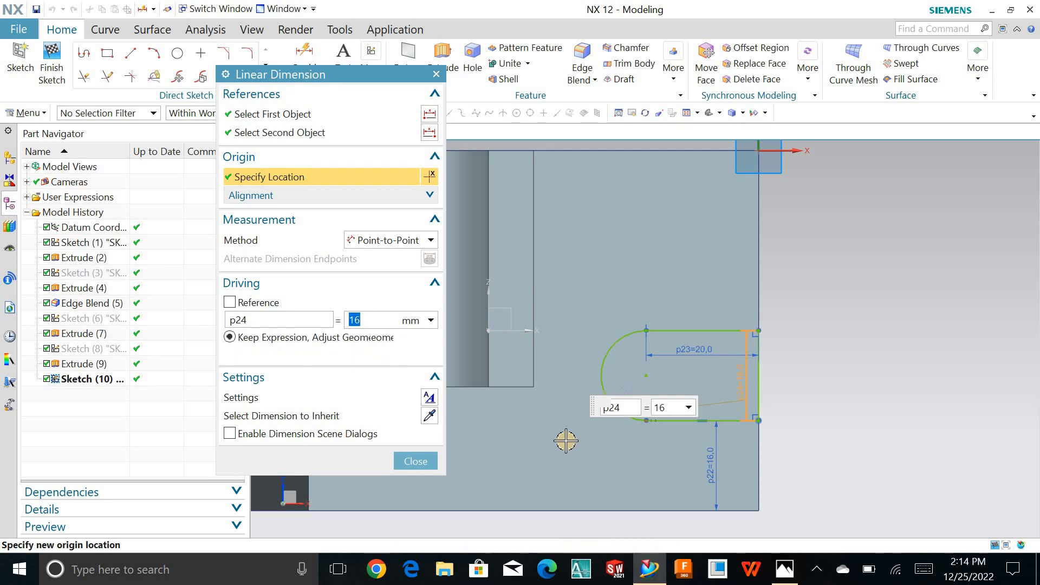
click(422, 463)
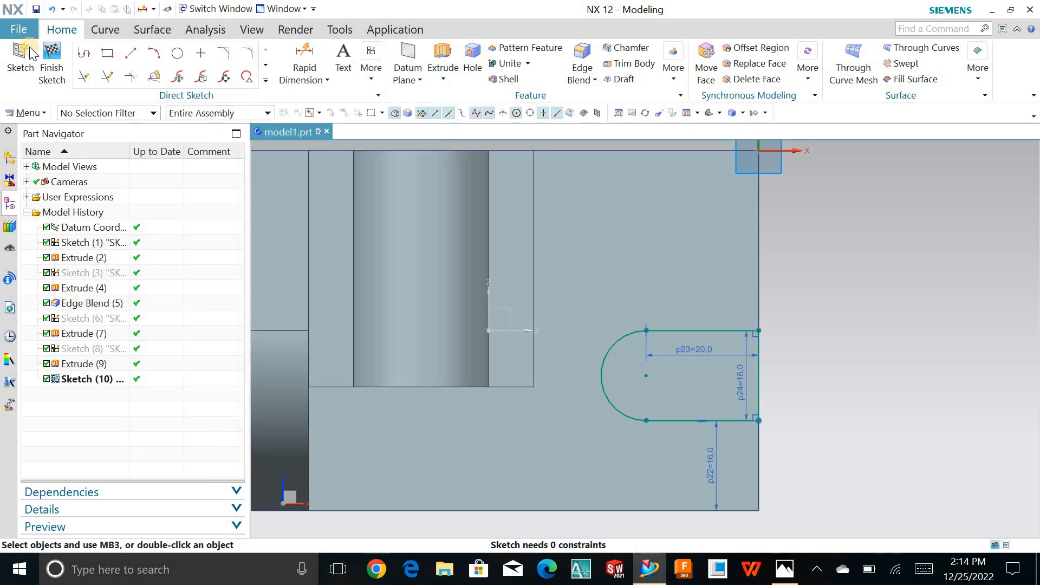
- Finish the sketch and extrude the slot outline 28 mm down through the base plate with Subtract and the direction reversed
click(55, 62)
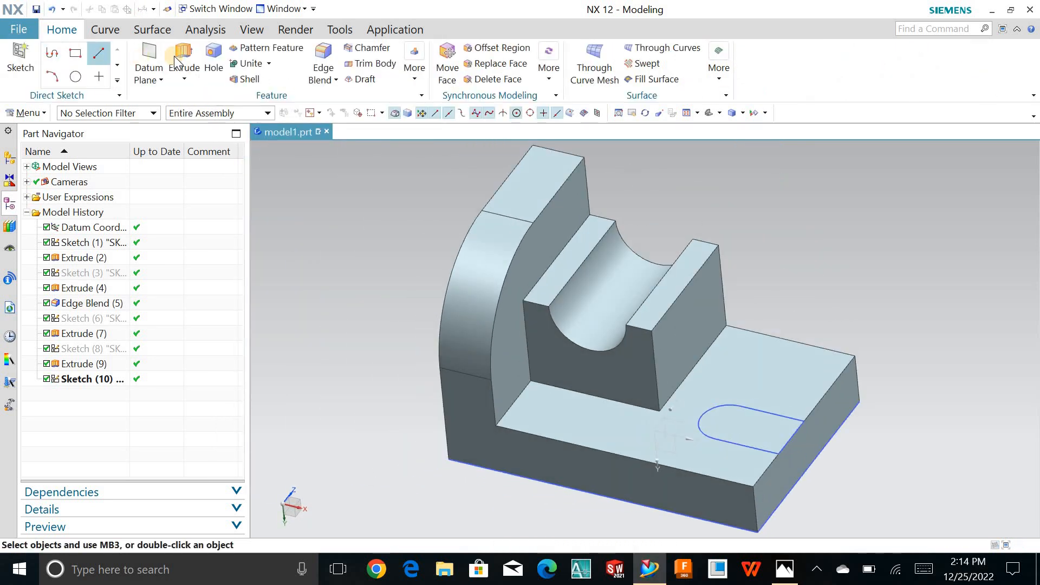
click(176, 58)
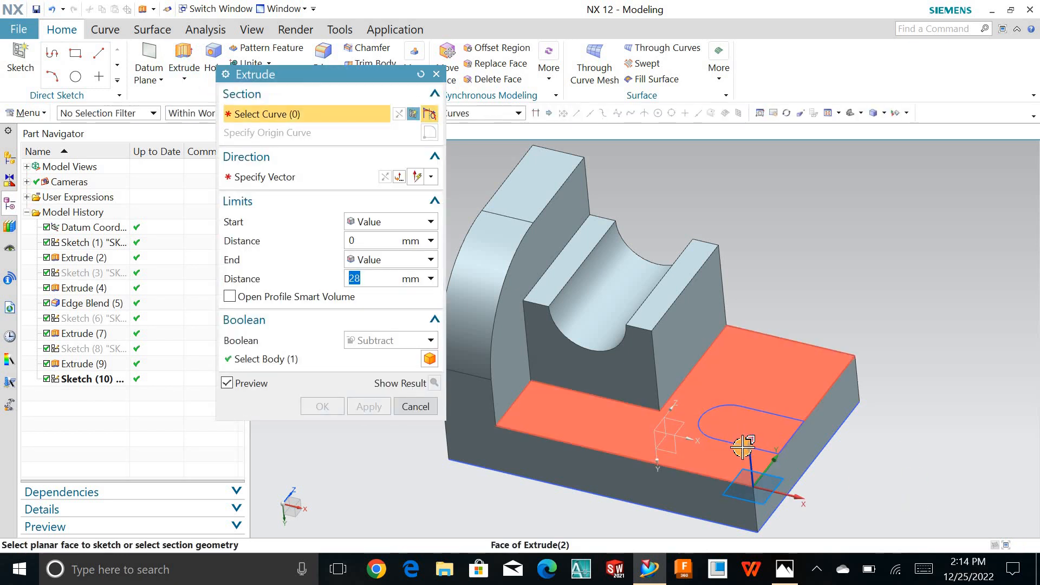
click(743, 443)
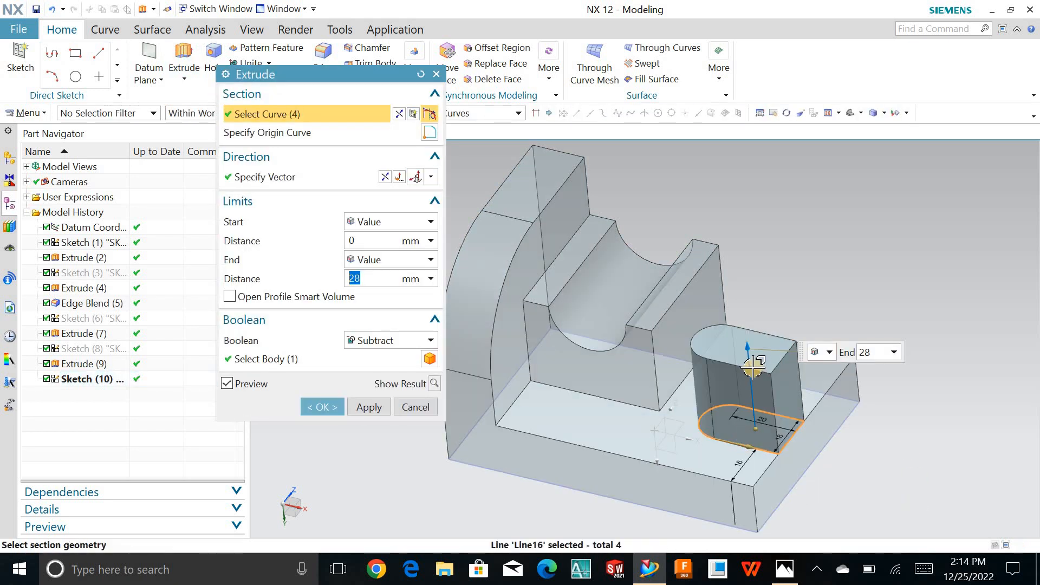
double_click(753, 392)
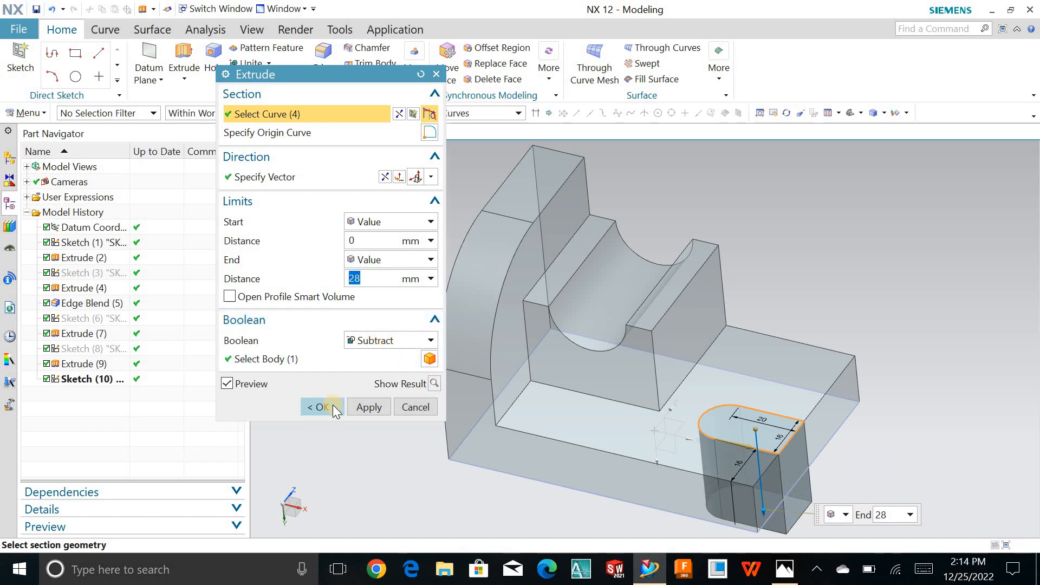
click(333, 408)
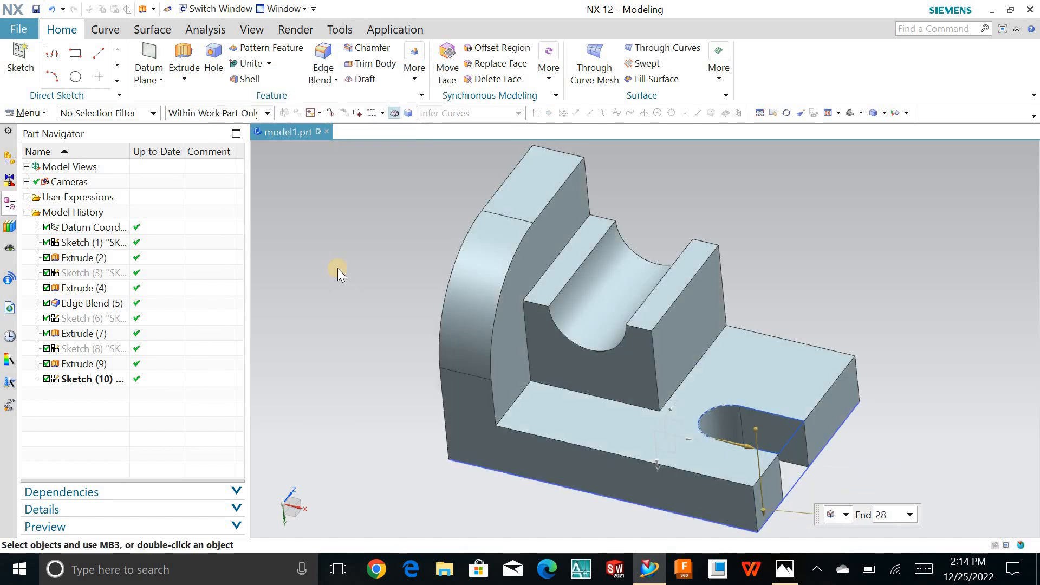
- Hide the slot sketch and the base plate sketch so only the solid bracket is displayed
click(784, 447)
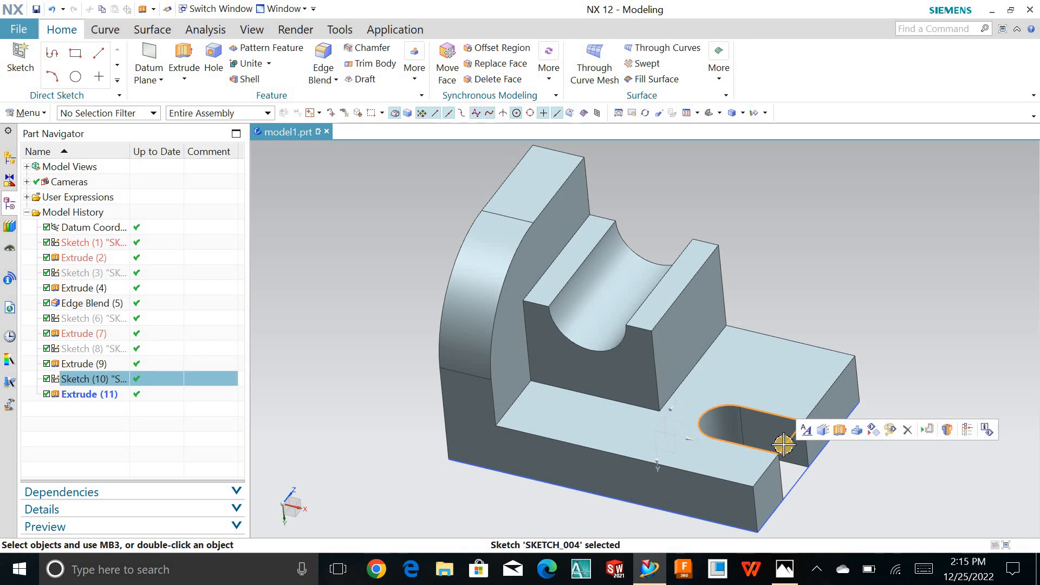
key(Escape)
click(802, 473)
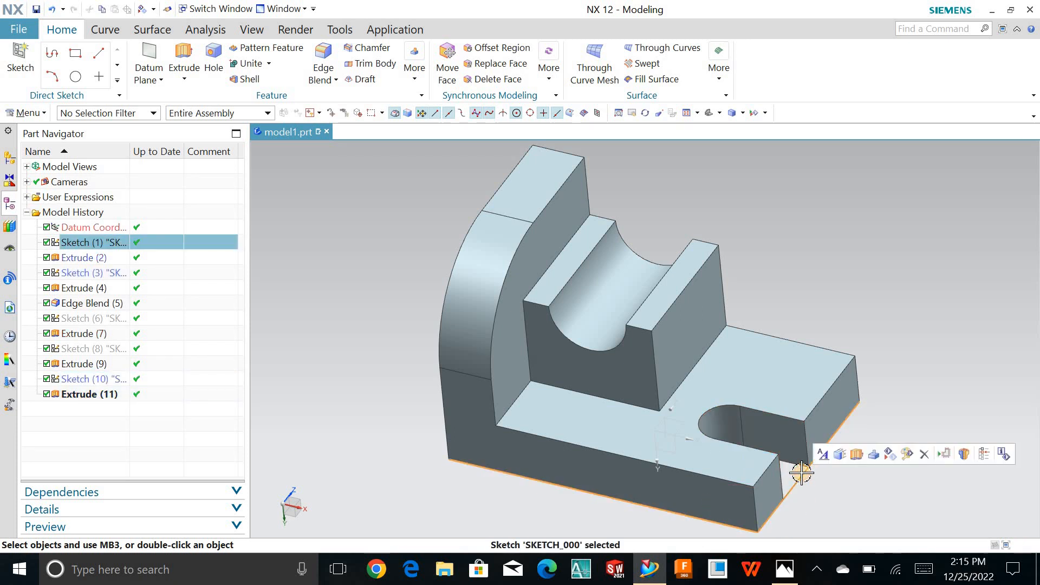
key(ctrl+b)
click(385, 286)
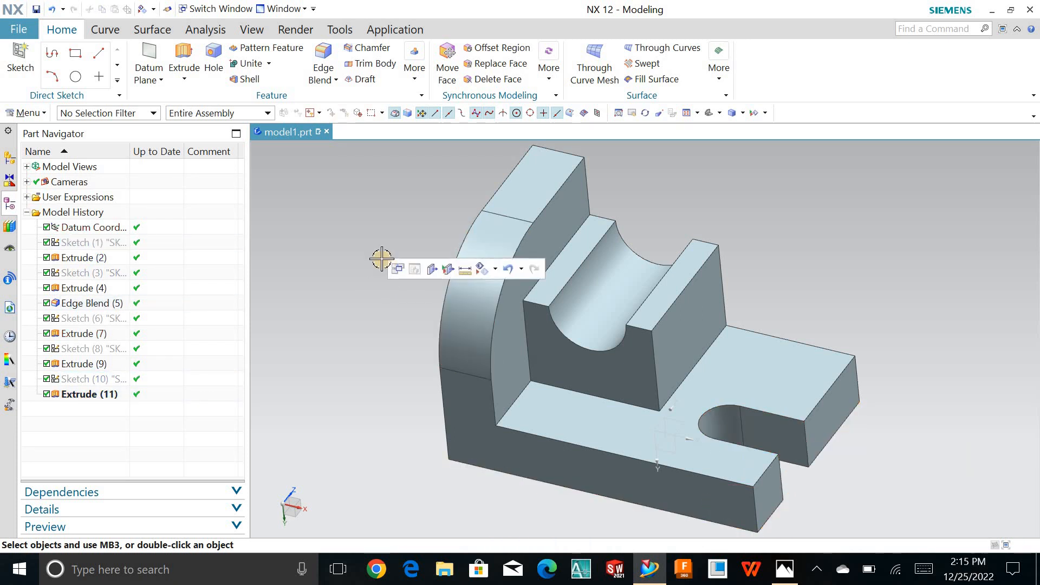
- Create a new sketch on the bracket's flat back side face, opposite the slot's nearer side
middle_drag(709, 294, 671, 423)
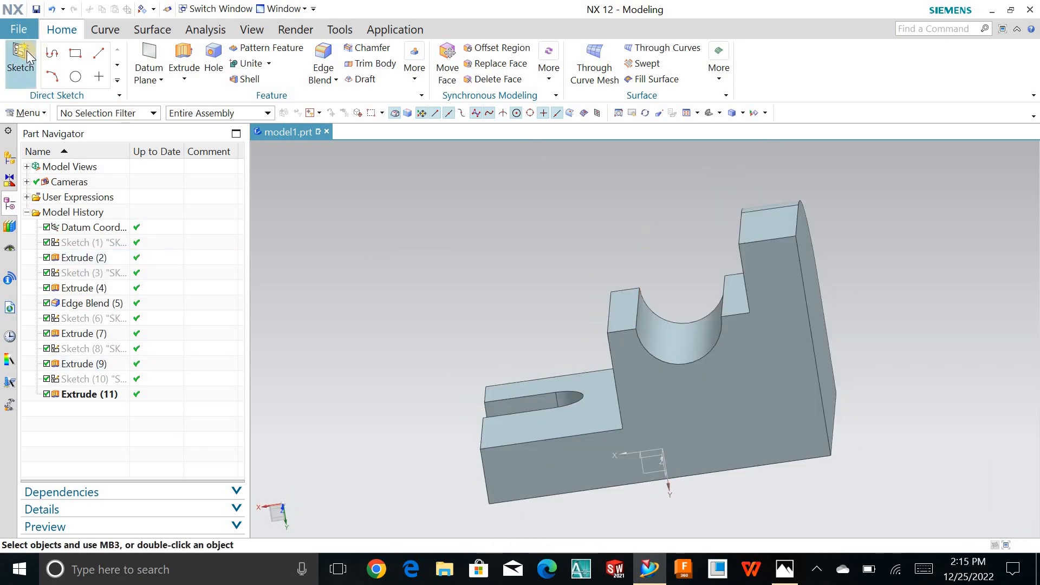
click(753, 410)
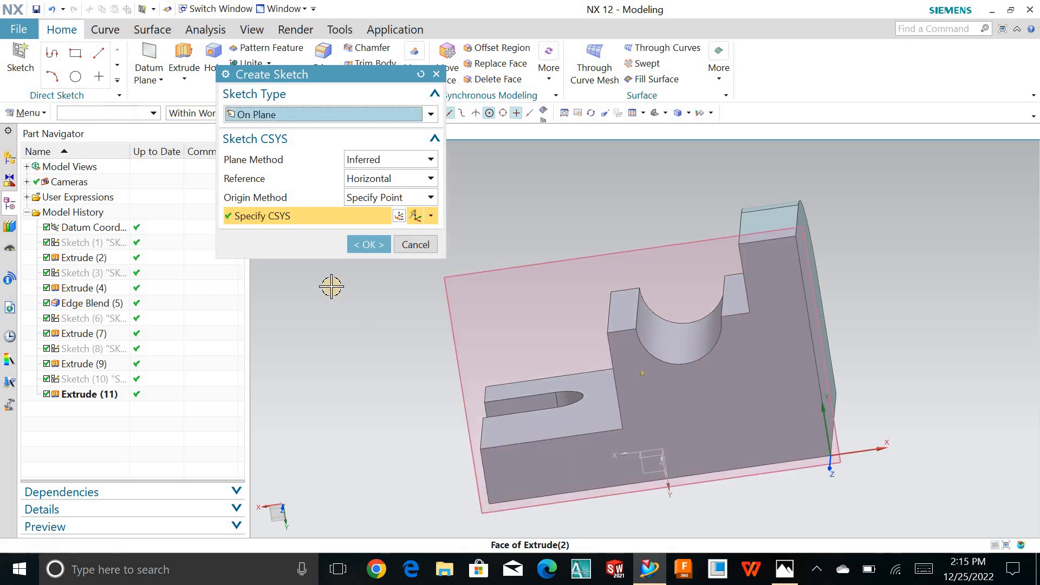
click(367, 245)
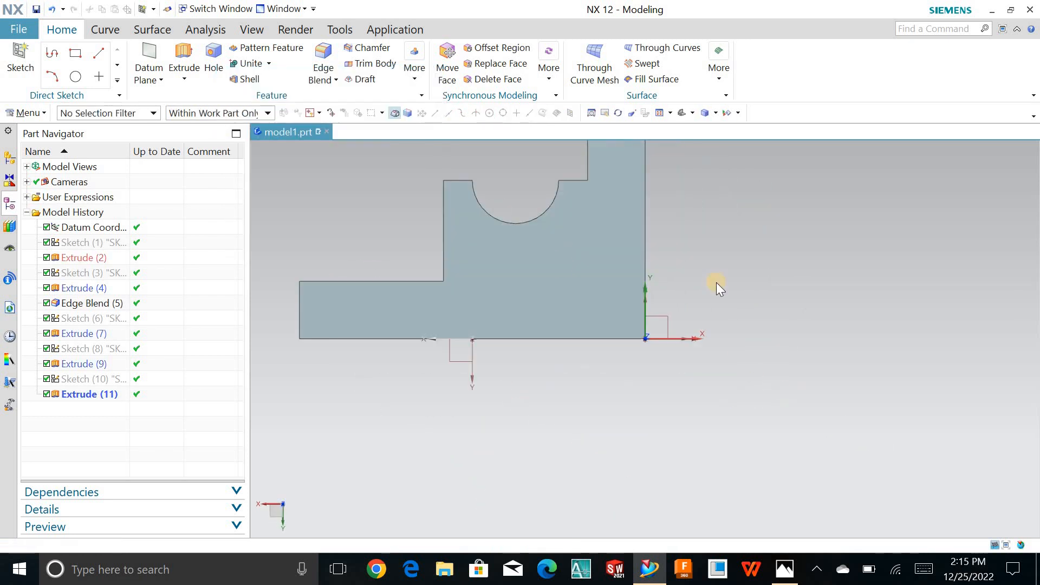
scroll(657, 217, up, 4)
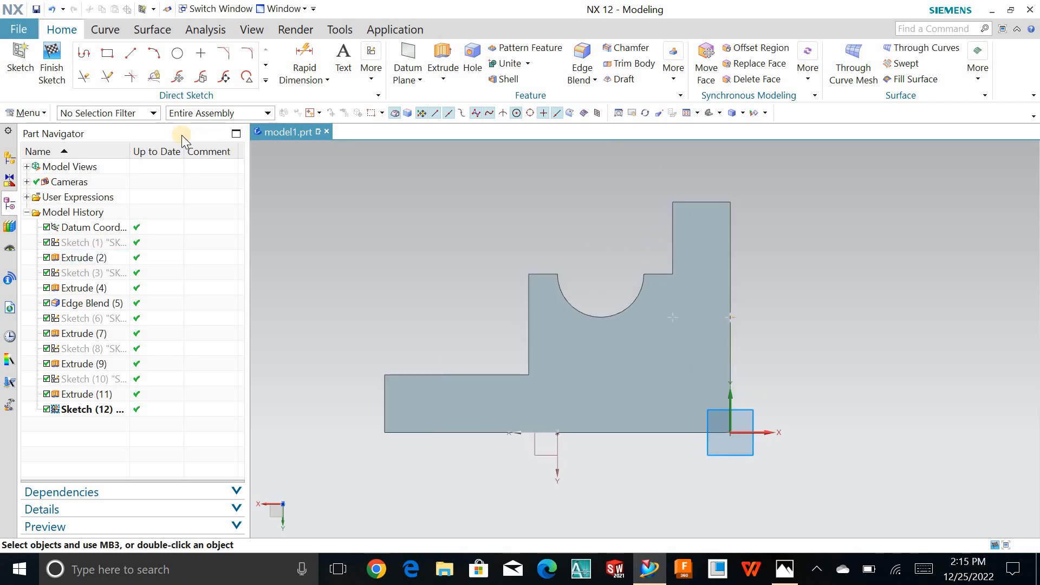
- Draw a sloped line from the grooved block's top outer corner to the upper corner at the plate's slotted end
key(a)
click(140, 55)
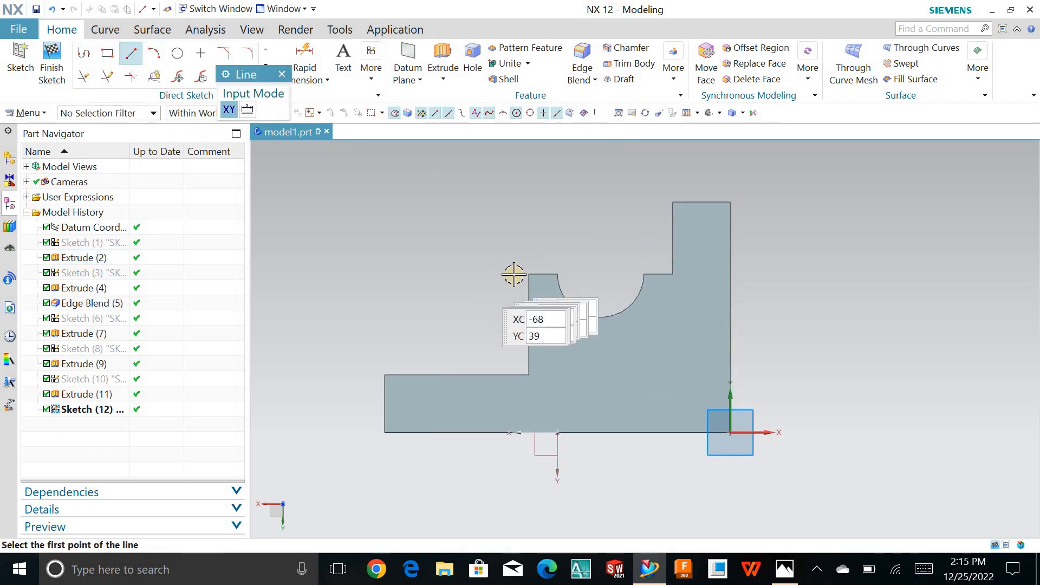
click(530, 275)
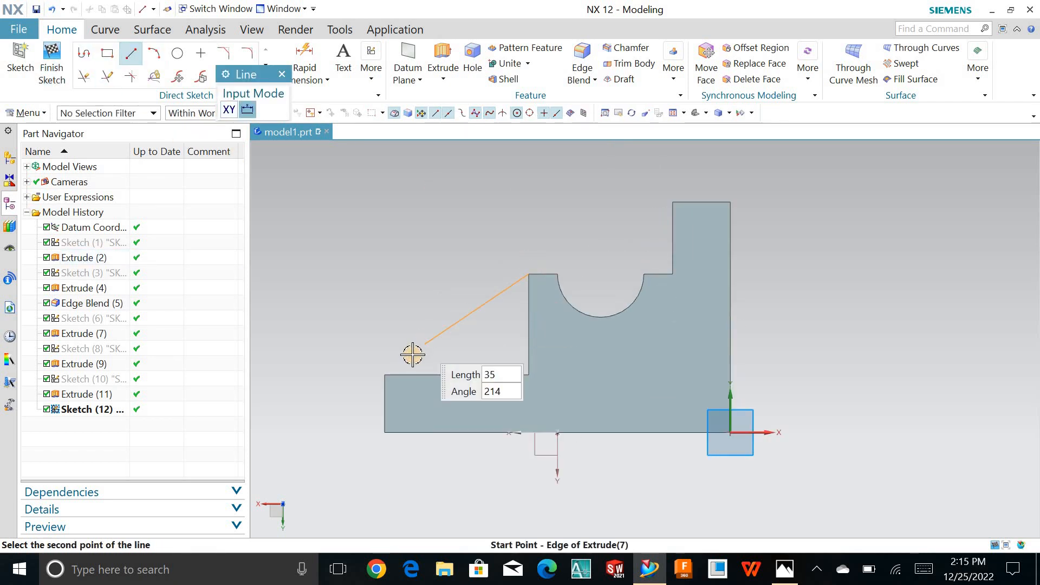
click(385, 375)
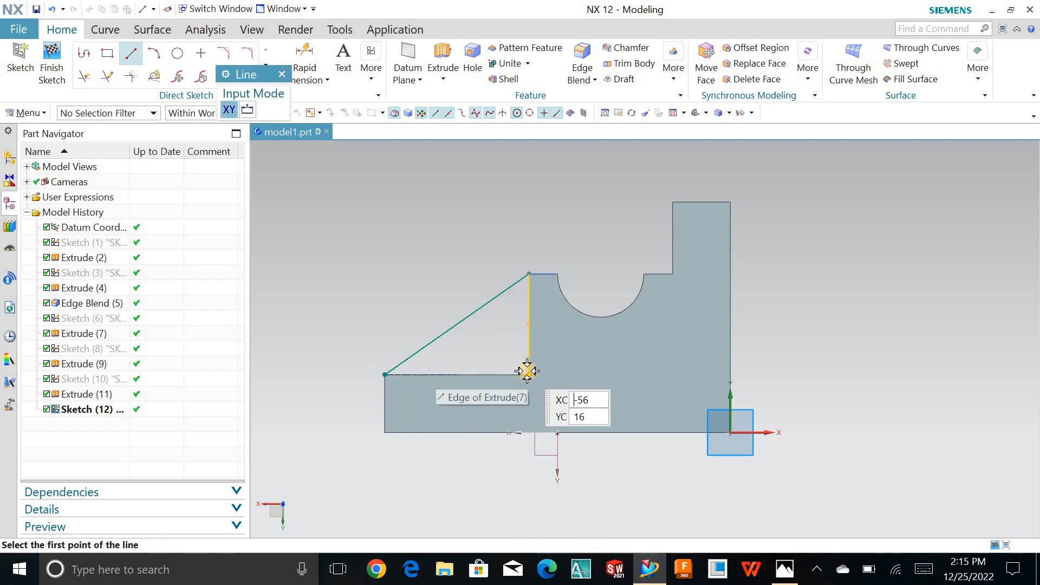
click(529, 375)
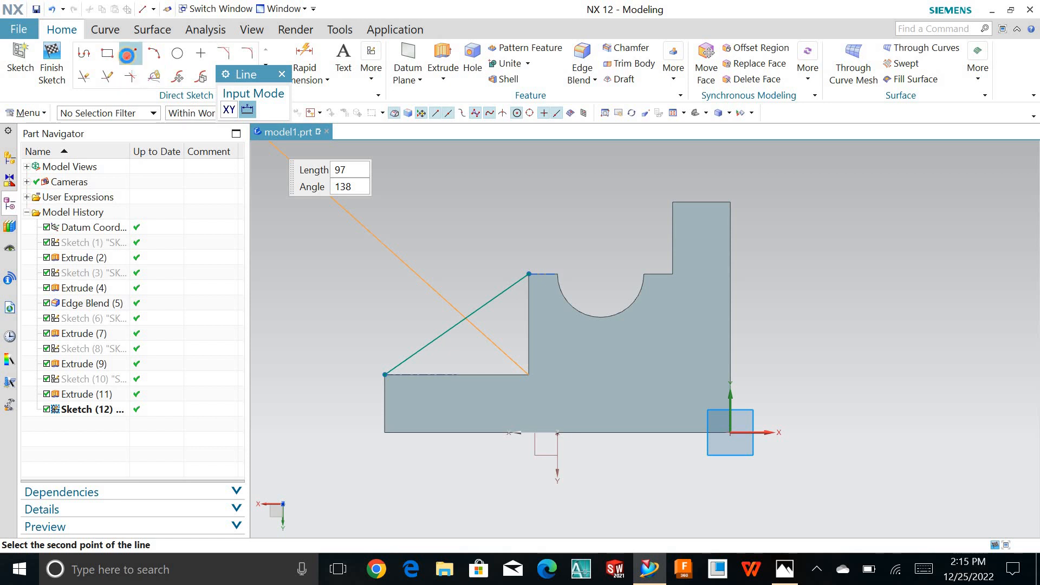
click(127, 55)
- Draw a vertical line from the sloped line's upper end down the block's edge to the plate's top edge
click(530, 272)
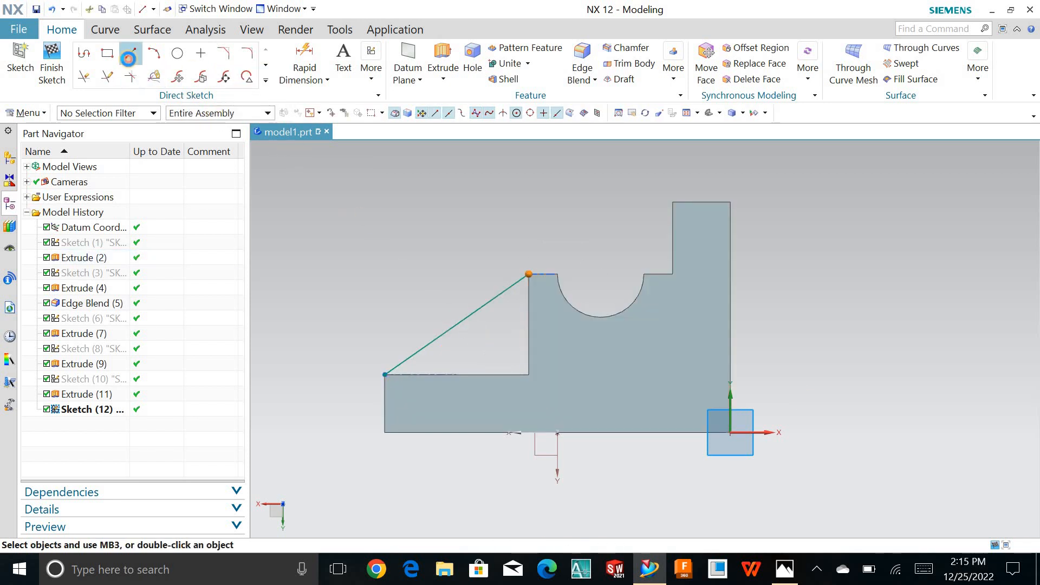
key(l)
click(513, 324)
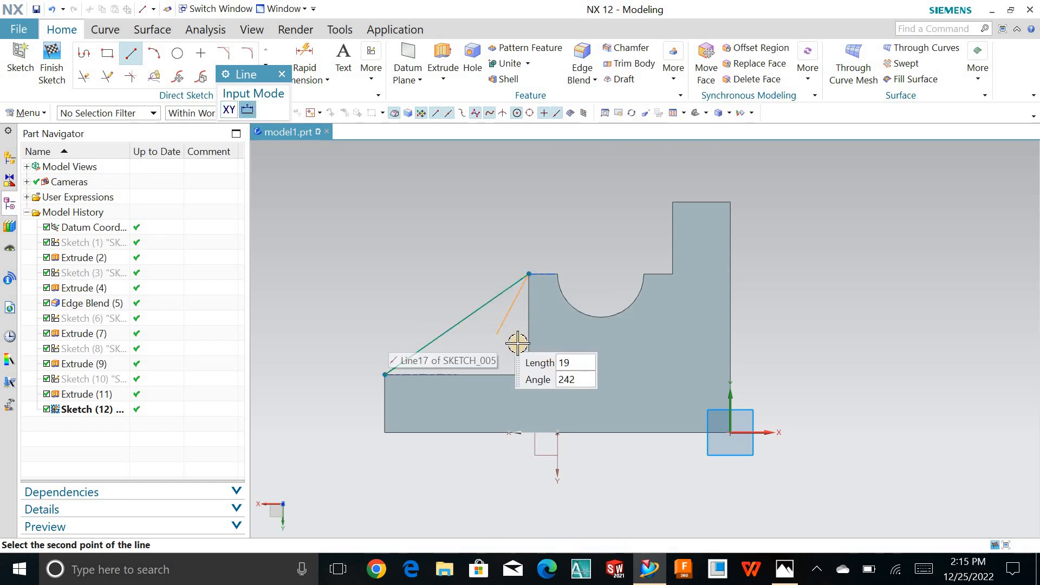
click(507, 372)
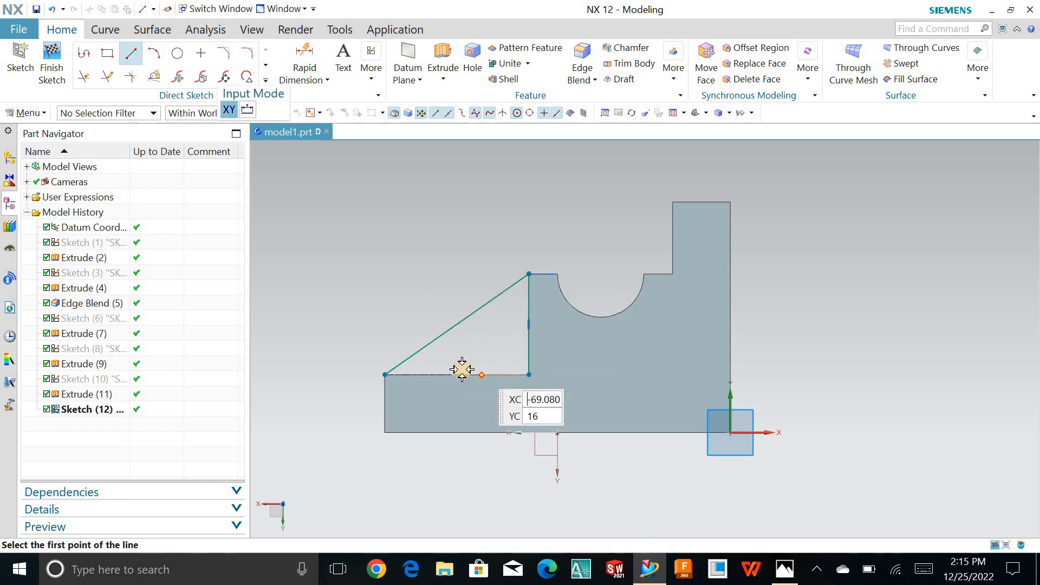
key(Escape)
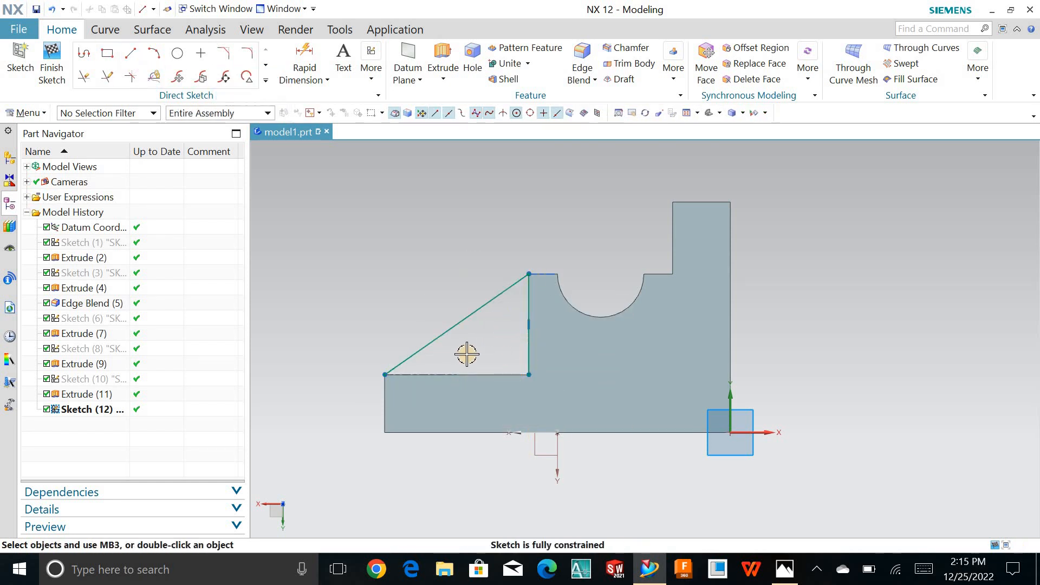
- Close the rib triangle with a 40 mm horizontal line along the plate's top edge
click(129, 54)
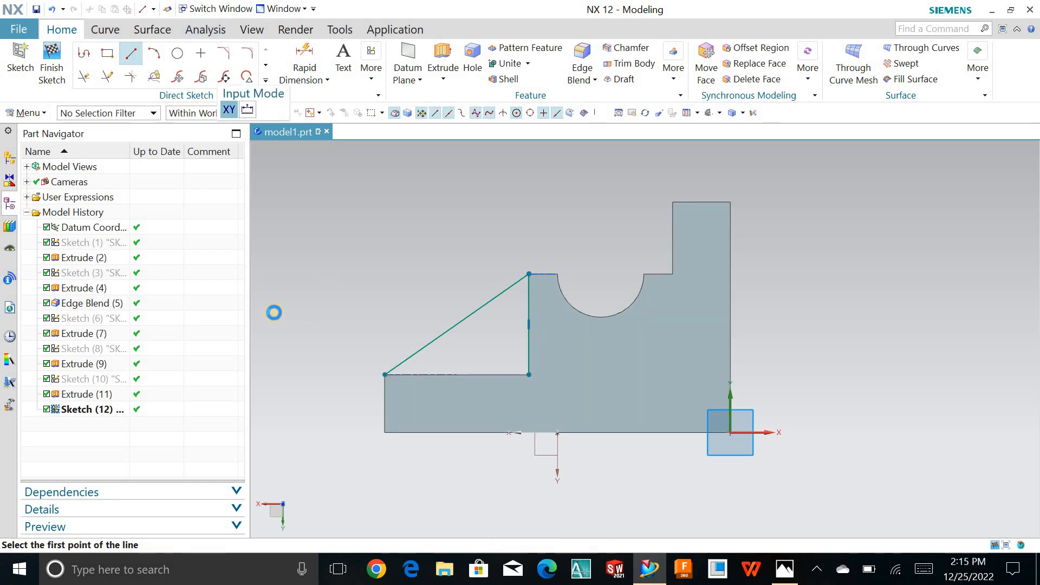
click(386, 374)
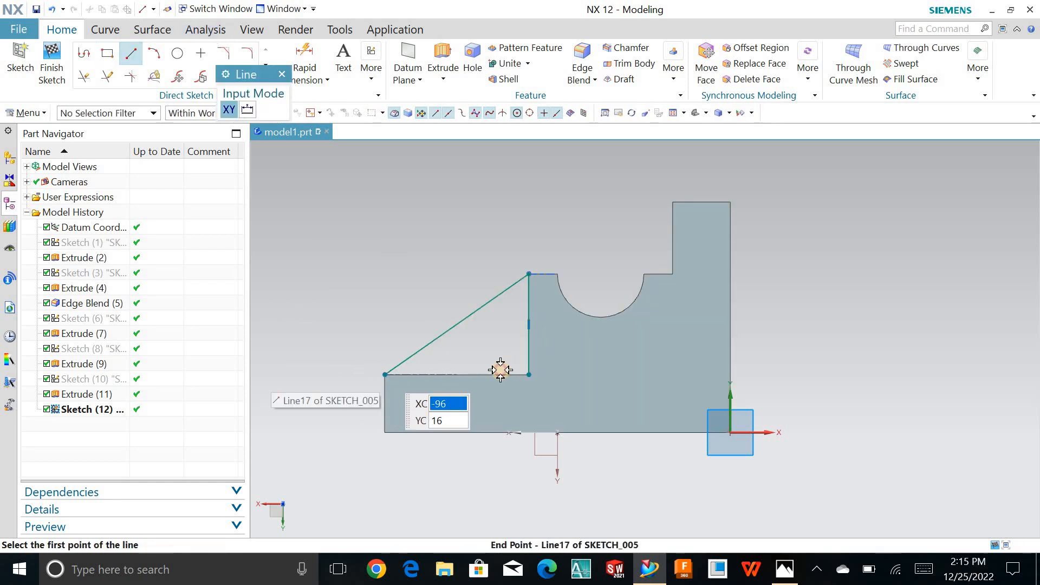
click(529, 374)
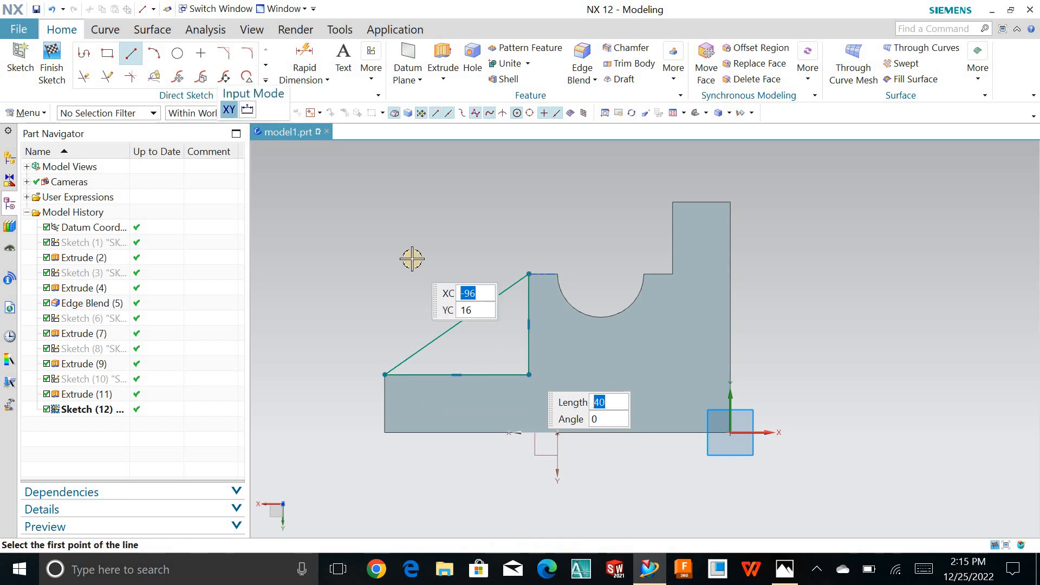
key(Escape)
- Finish the sketch and select the triangular profile for an extrusion, reversing its direction to run over the base plate
middle_drag(399, 260, 471, 296)
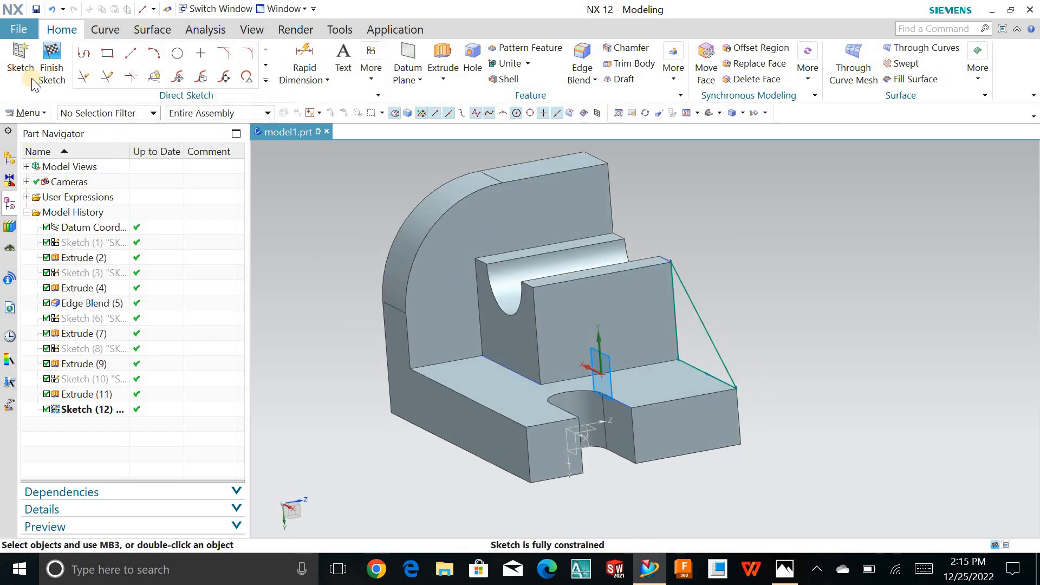
click(48, 76)
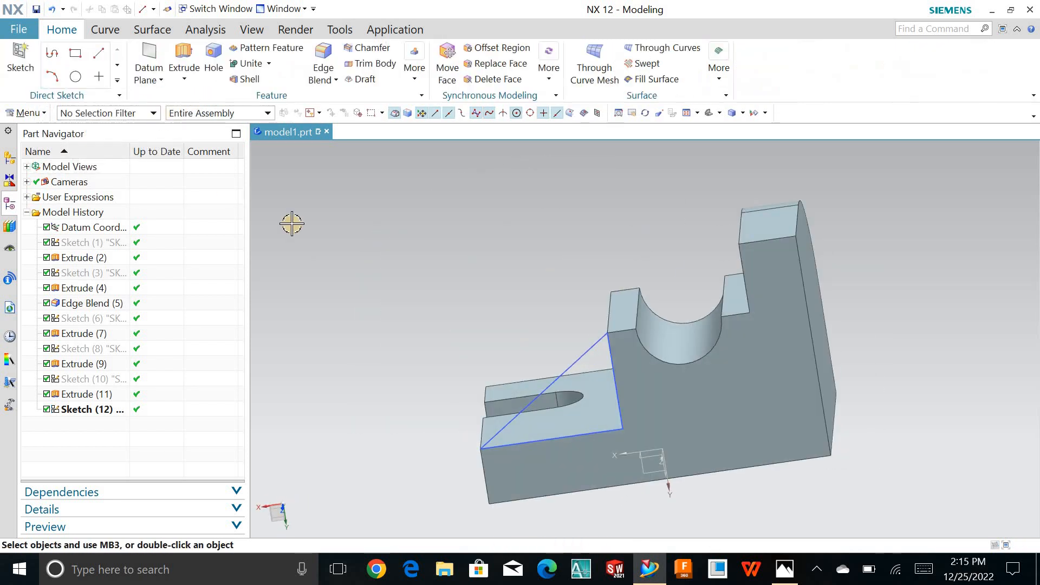
click(581, 357)
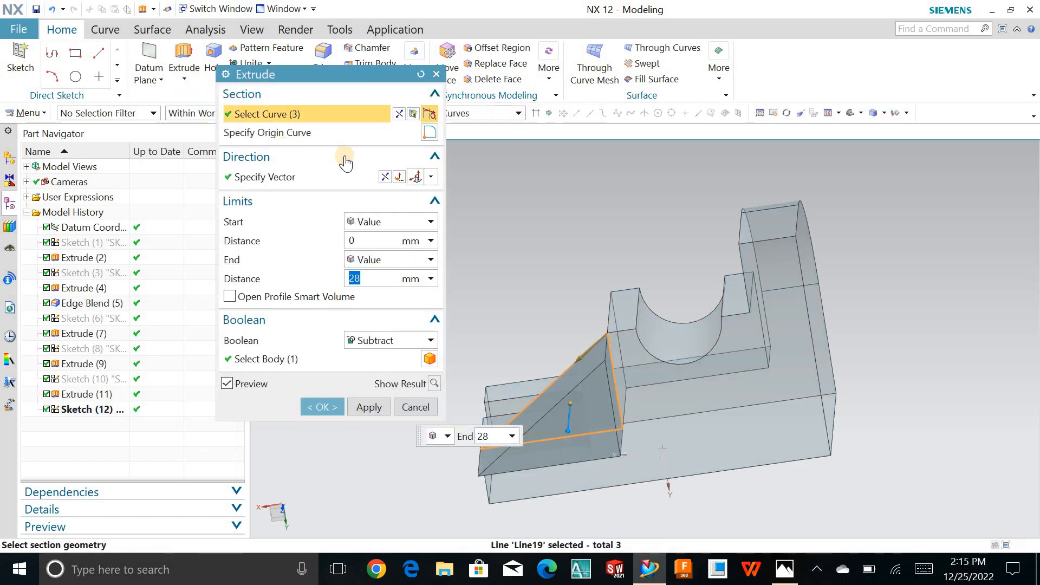
click(385, 177)
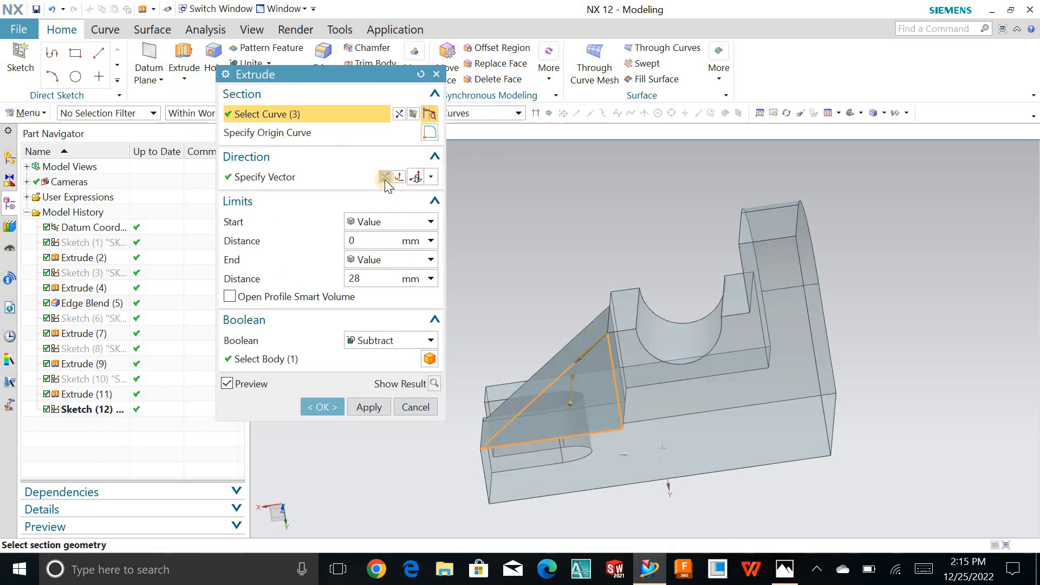
- Check the rib thickness in the reference drawing and set the extrusion's end distance to 12 mm
click(785, 568)
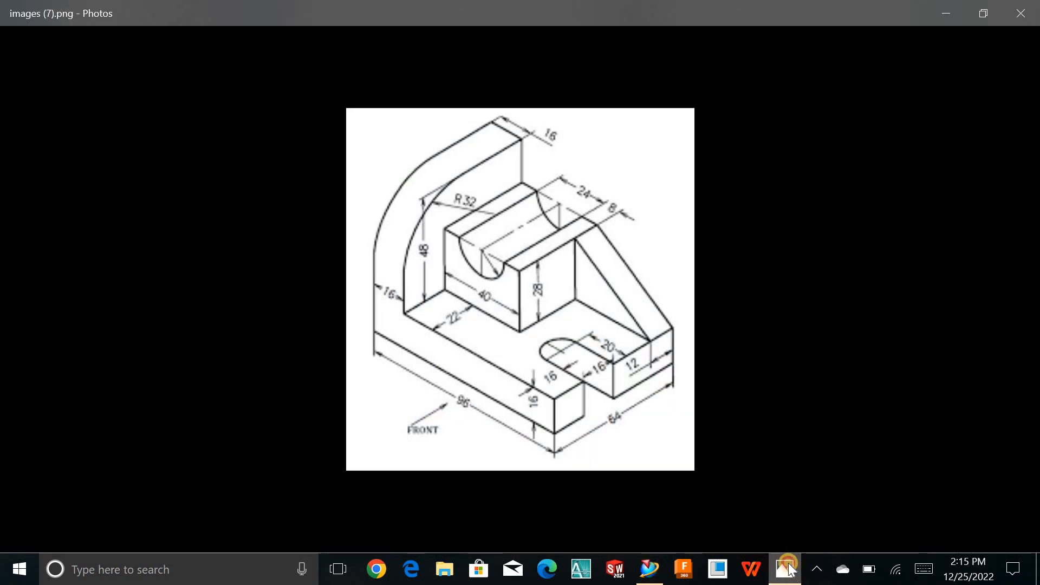
click(786, 569)
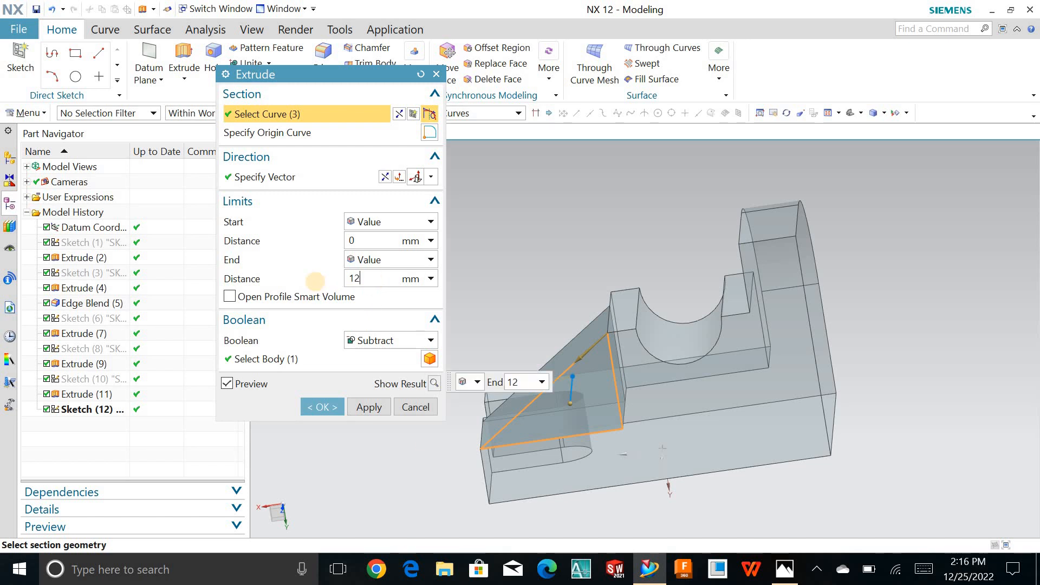
text(12)
key(Return)
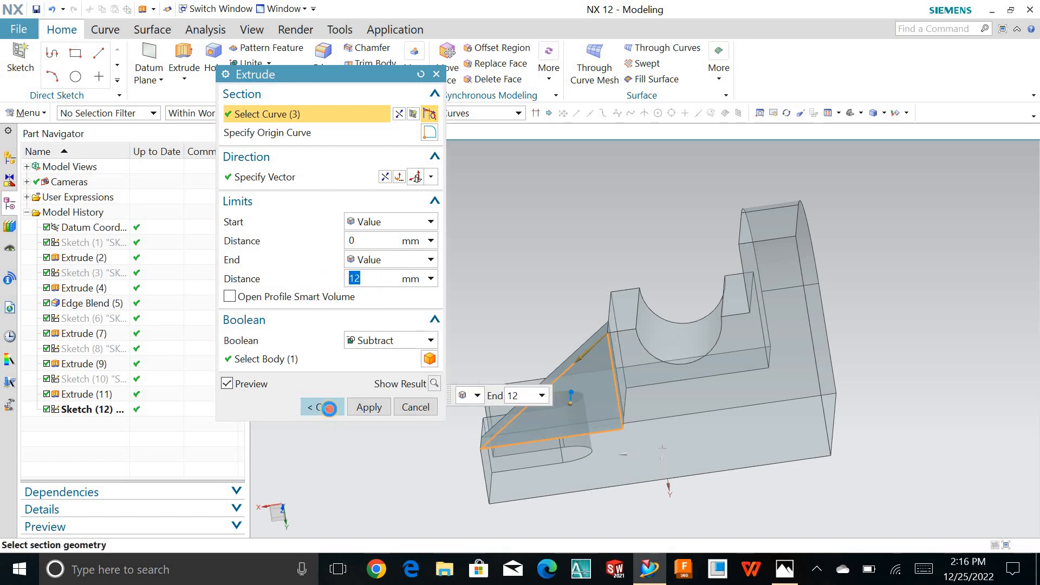
- Change the extrusion's Boolean from Subtract to None and create the sloped rib
click(325, 407)
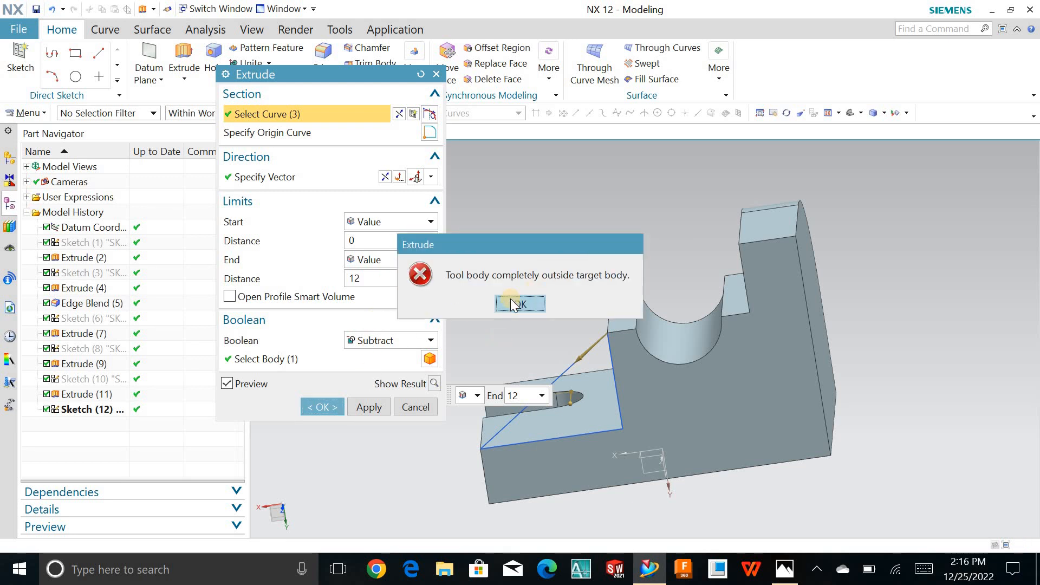
click(512, 302)
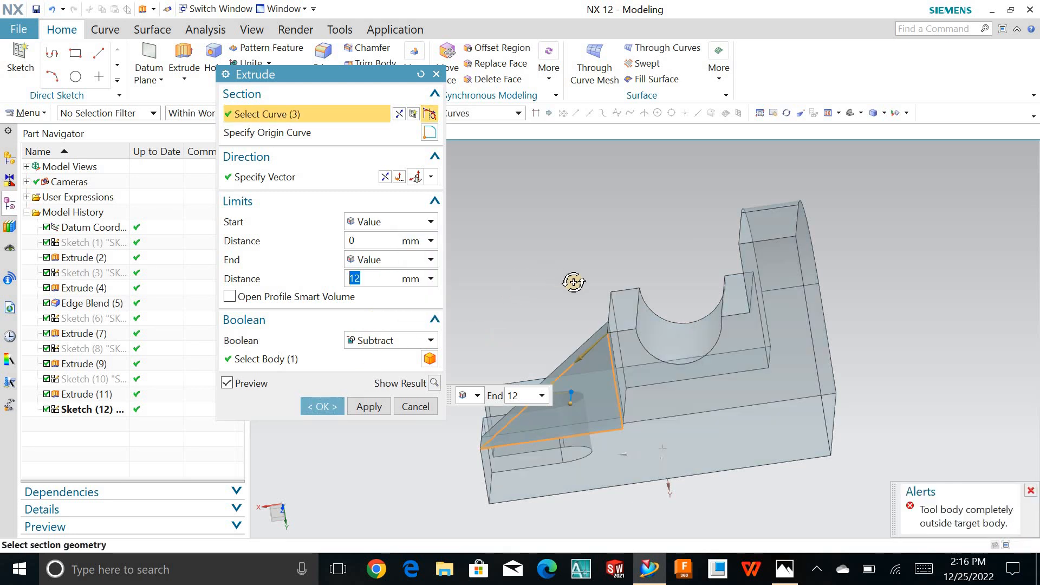
middle_drag(573, 282, 569, 303)
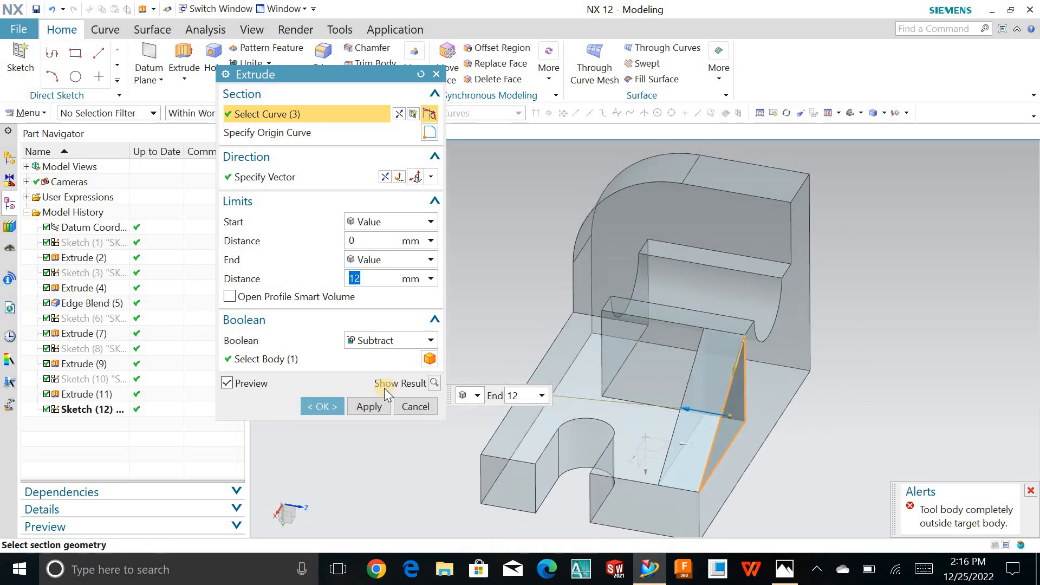
click(387, 347)
click(385, 354)
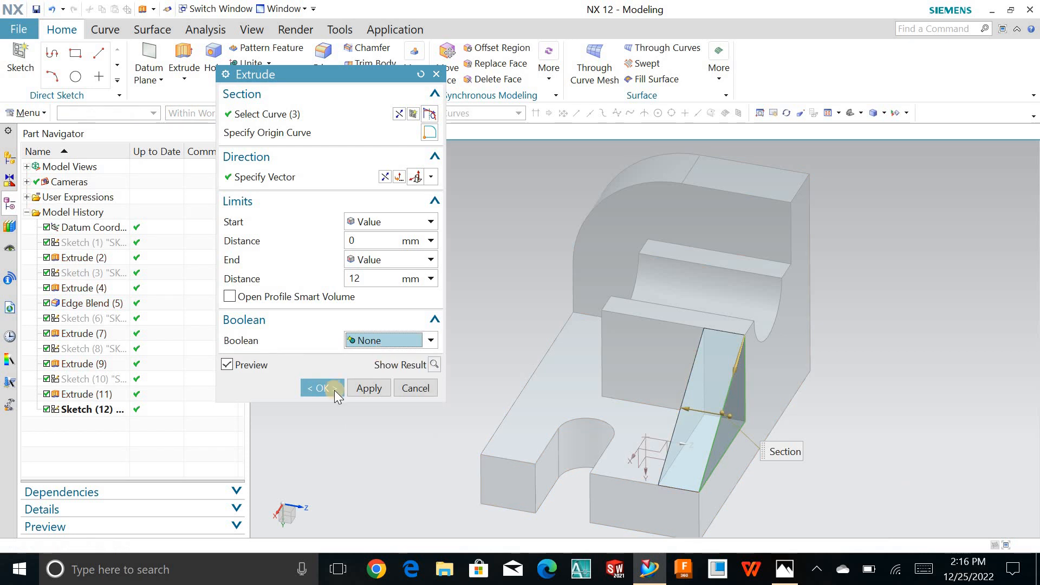
click(334, 388)
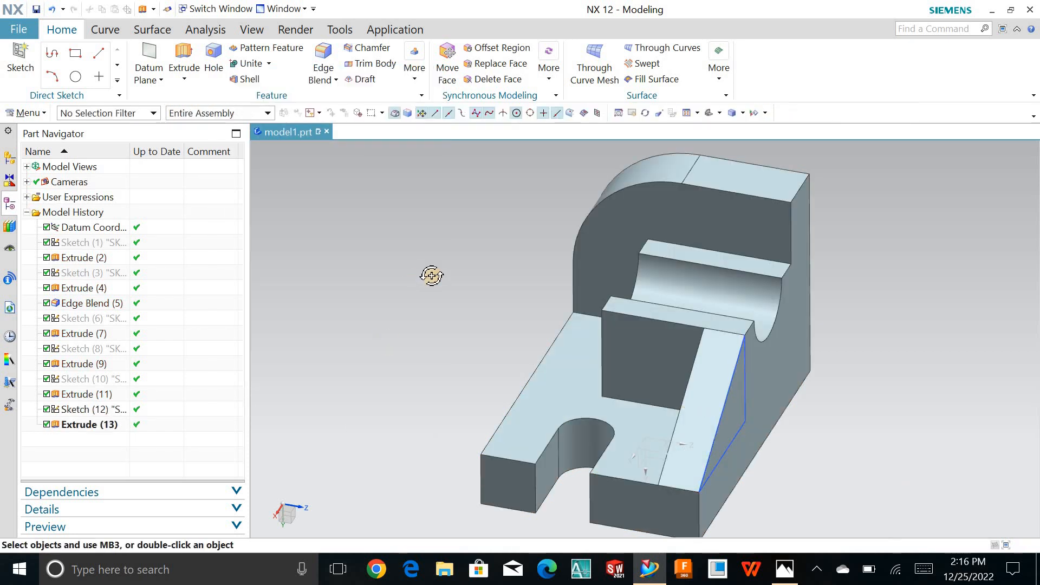
- Hide the rib's triangular sketch
mouse_move(431, 276)
middle_down()
mouse_move(552, 295)
mouse_move(467, 297)
mouse_move(449, 187)
middle_up()
click(714, 368)
click(497, 308)
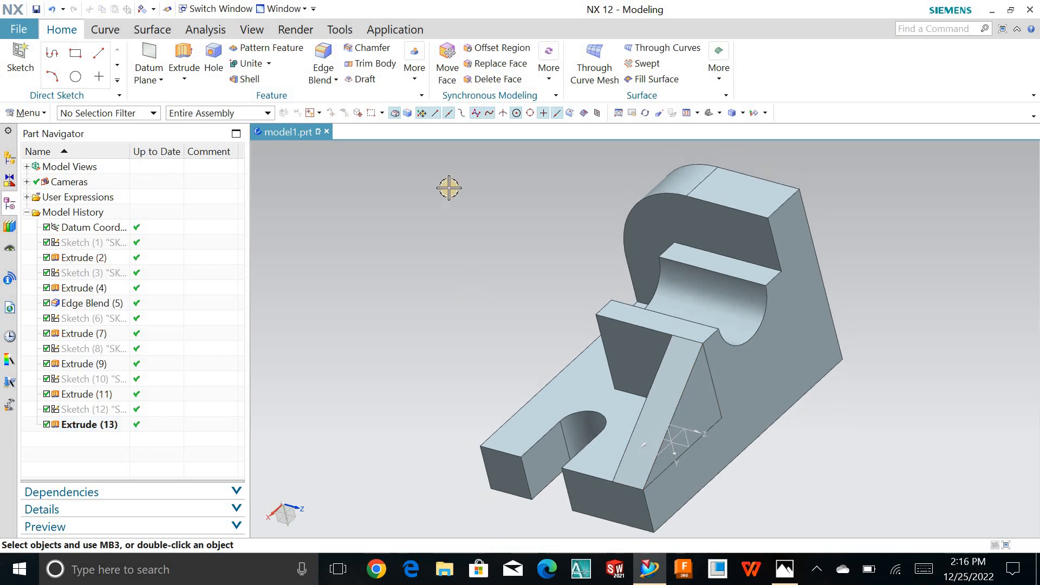
- Reorient the view and rotate the completed bracket to inspect it from the reference drawing's viewpoint
right_click(449, 188)
click(471, 200)
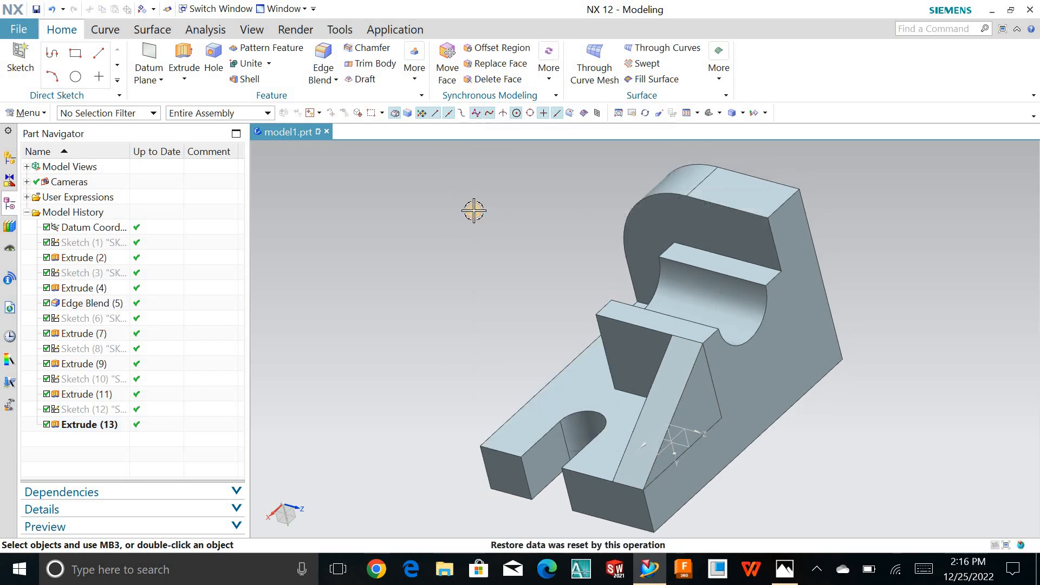
click(708, 115)
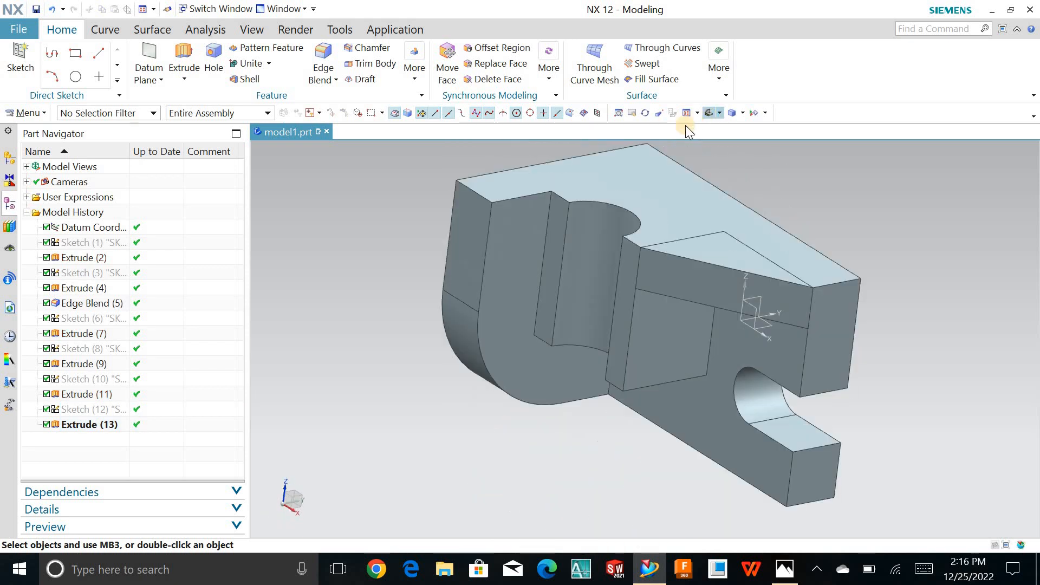
middle_drag(465, 324, 520, 285)
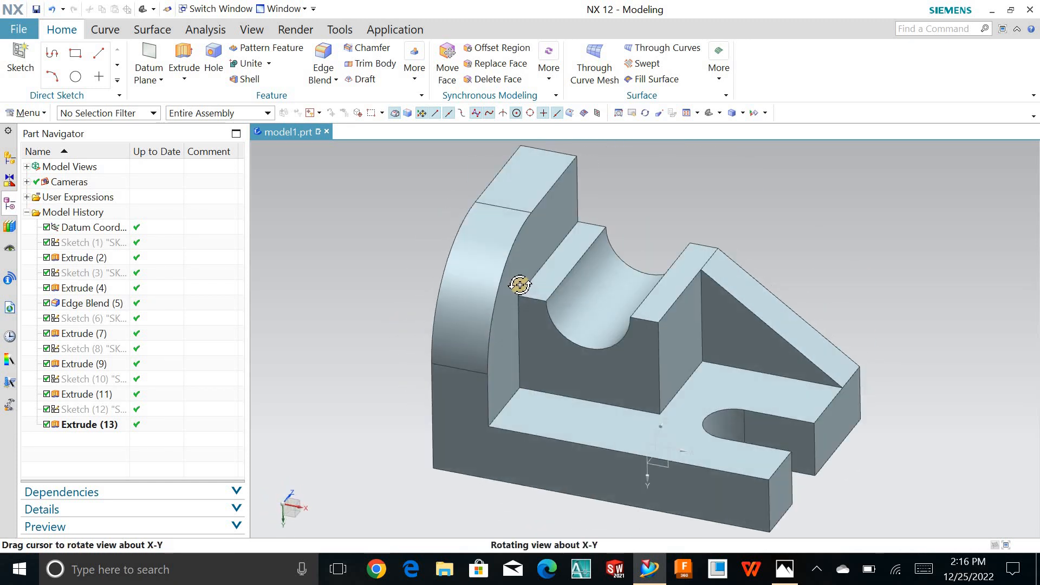